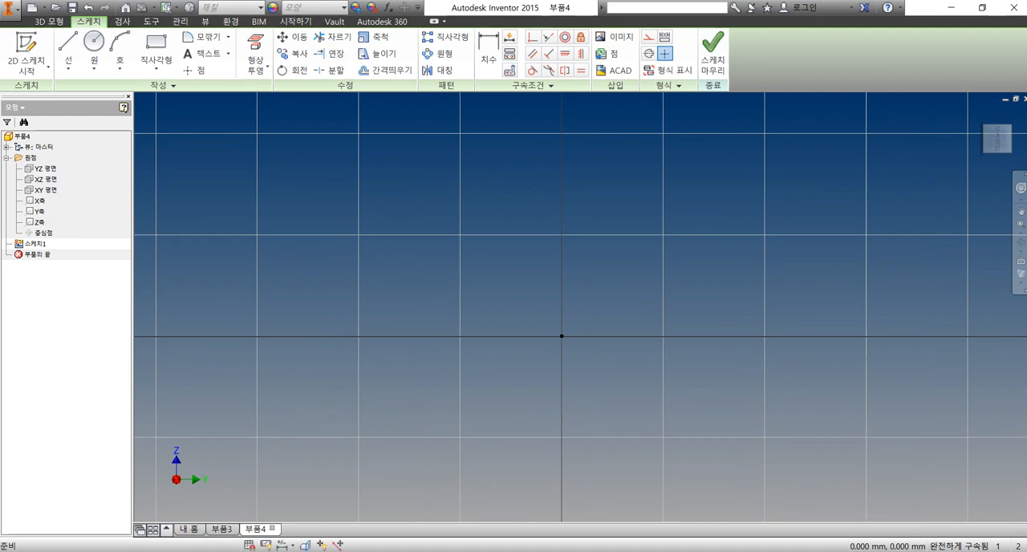
Project the part's origin axes into the active sketch as reference geometry
{"action": "left_click", "coordinate": [255, 69]}
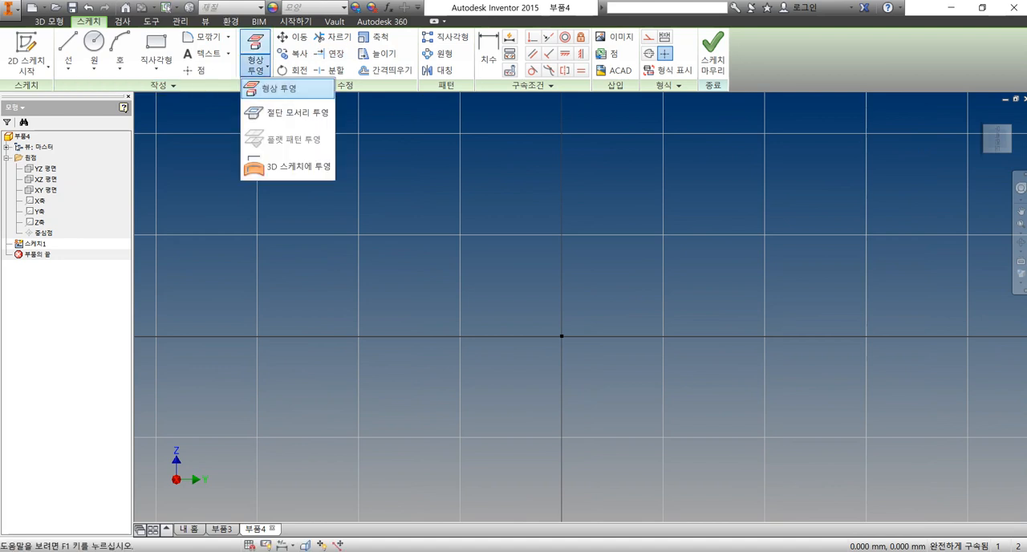
{"action": "left_click", "coordinate": [277, 88]}
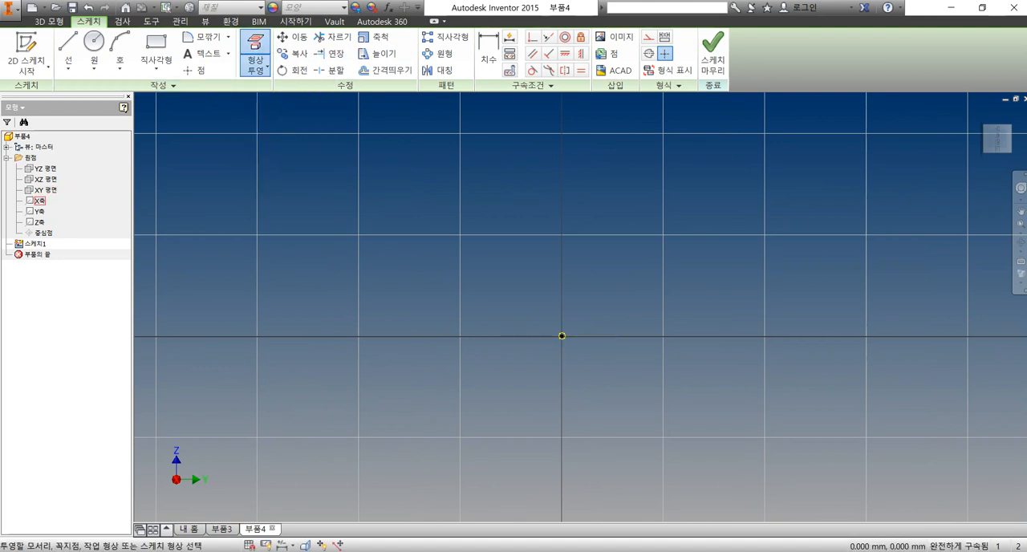
{"action": "left_click", "coordinate": [38, 201]}
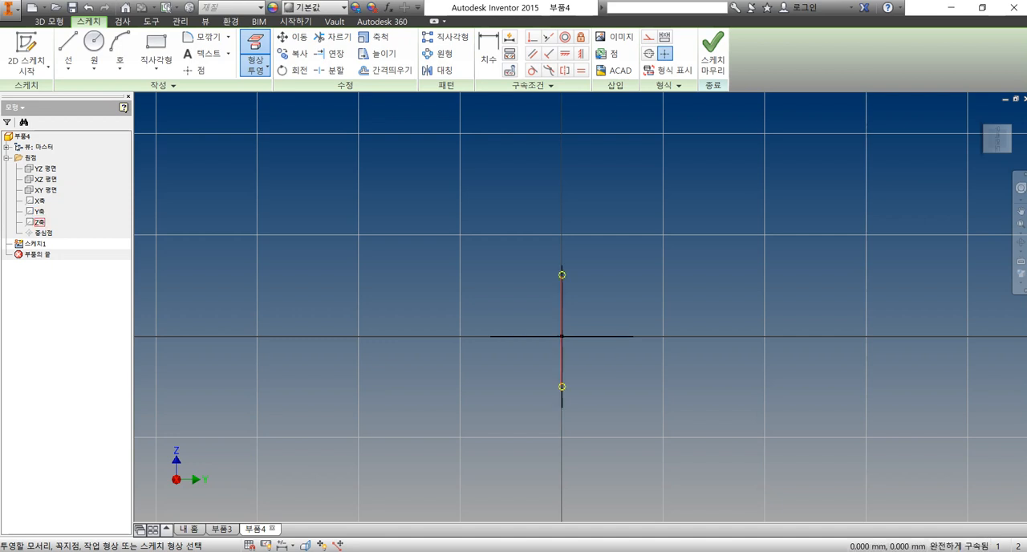
{"action": "scroll", "coordinate": [239, 247], "scroll_direction": "down", "scroll_amount": 3}
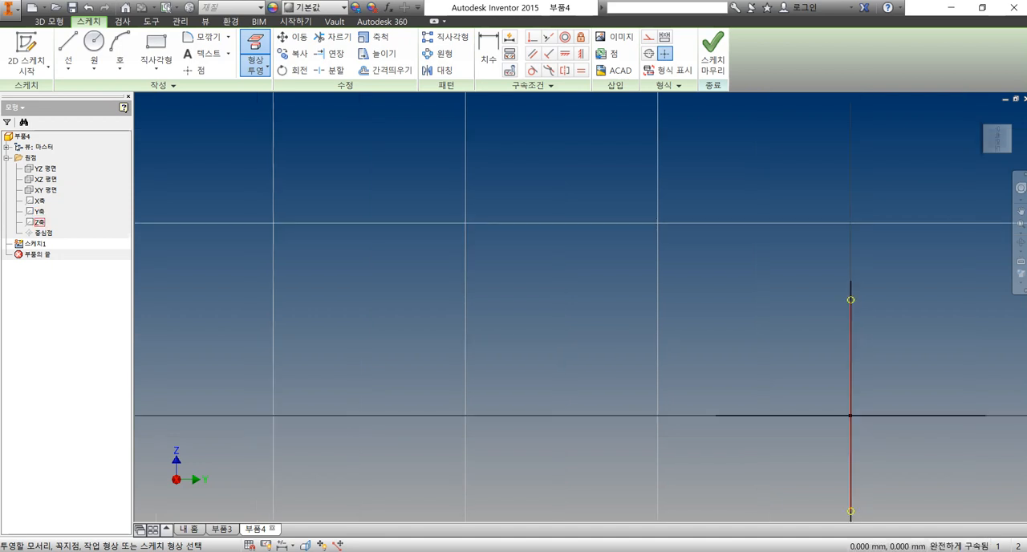
{"action": "scroll", "coordinate": [239, 248], "scroll_direction": "up", "scroll_amount": 3}
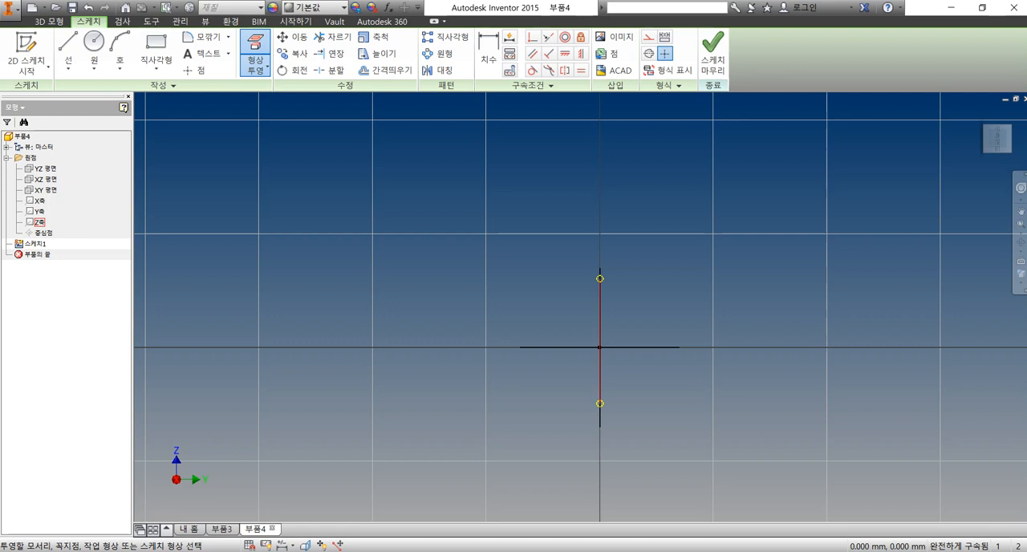
Sketch a rectangle about 25 mm wide and 14 mm high, starting at the origin and extending up and right
{"action": "left_click", "coordinate": [156, 52]}
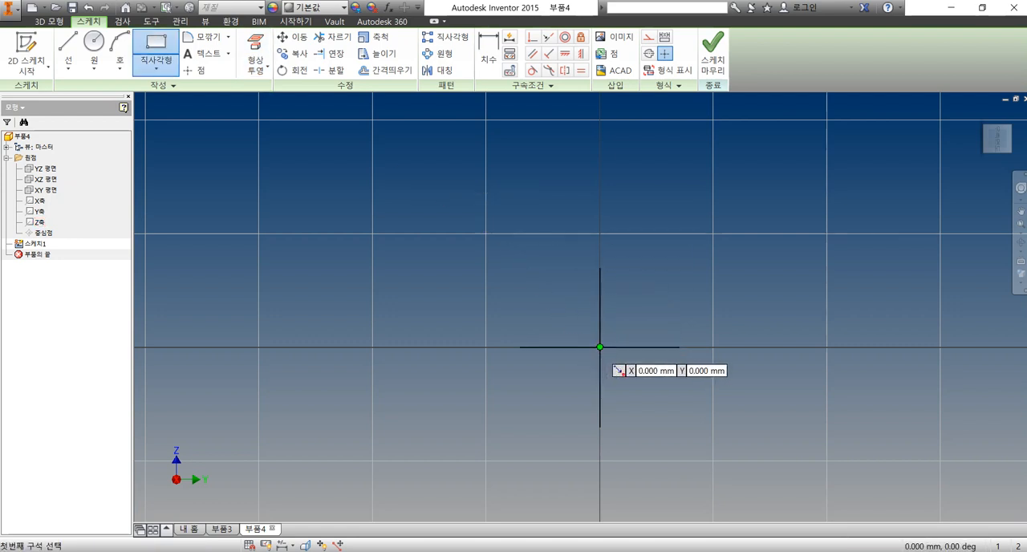
{"action": "left_click", "coordinate": [599, 348]}
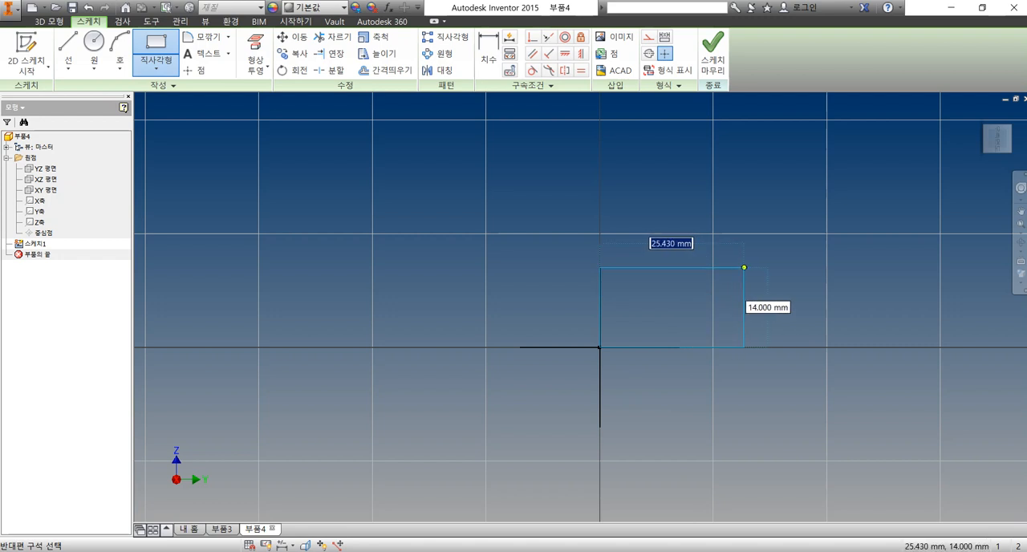
{"action": "left_click", "coordinate": [744, 267]}
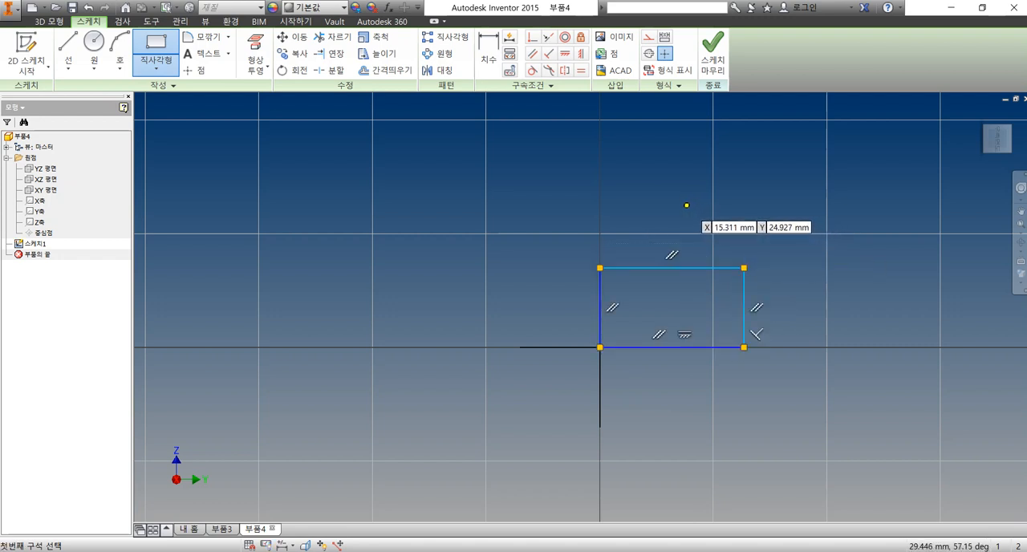
Dimension the rectangle's width between its two vertical sides and set it to 30 mm
{"action": "key", "text": "d"}
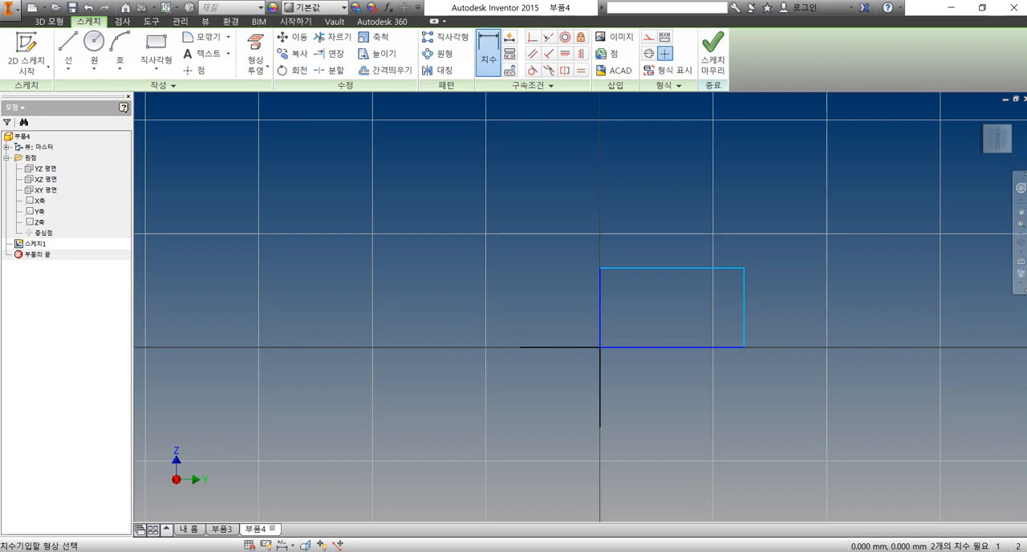
{"action": "left_click", "coordinate": [600, 312]}
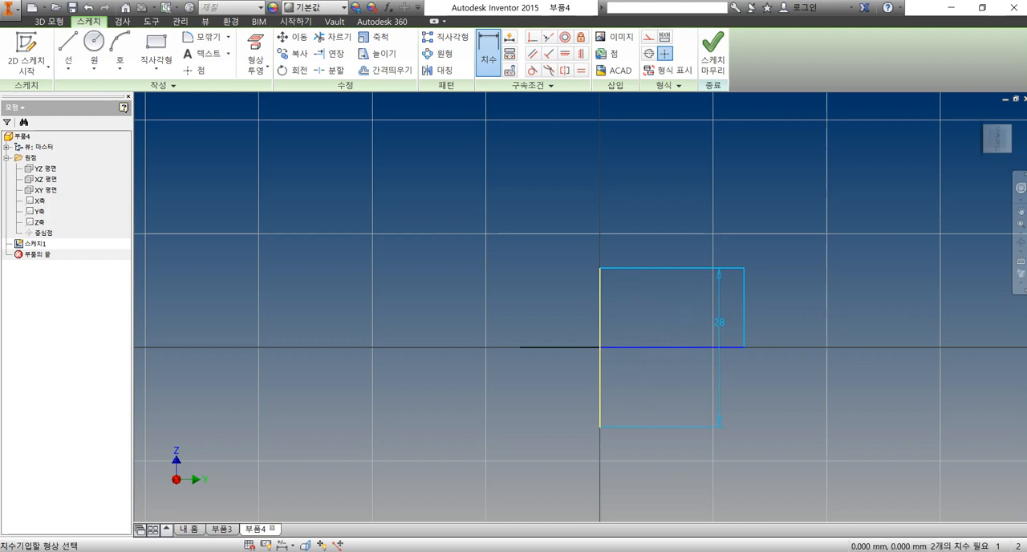
{"action": "left_click", "coordinate": [744, 311]}
{"action": "left_click", "coordinate": [682, 382]}
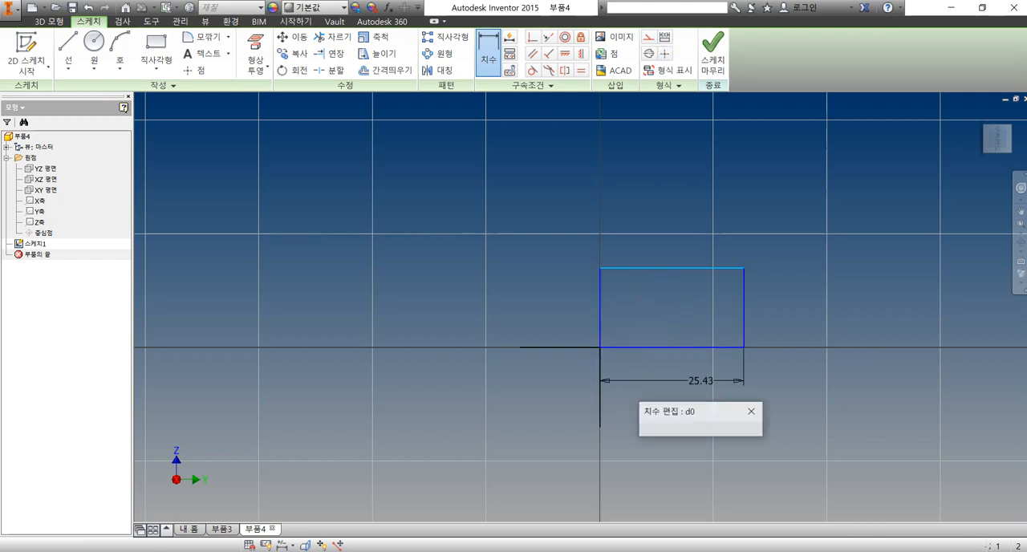
{"action": "type", "text": "30"}
{"action": "key", "text": "Return"}
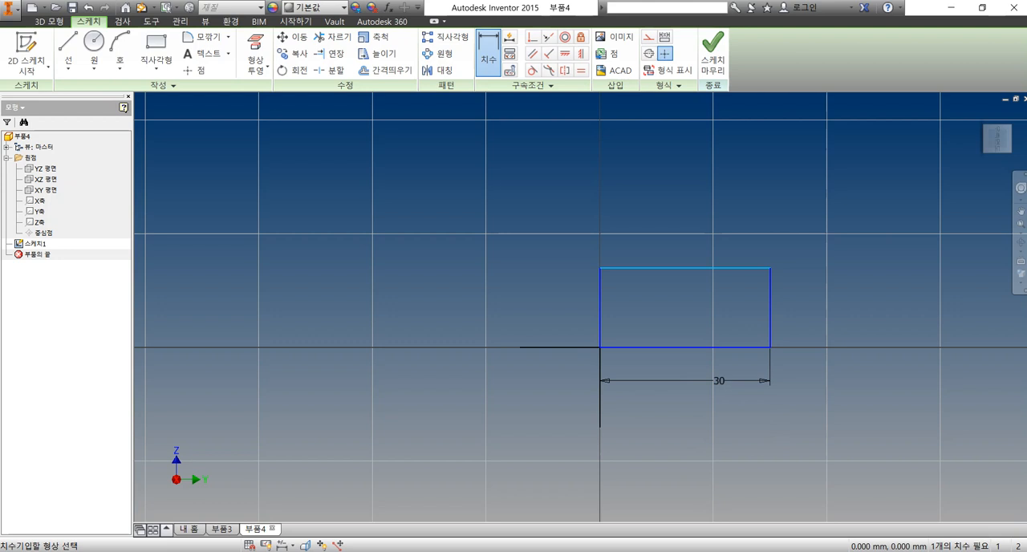
Dimension the rectangle's height between its two horizontal edges and set it to 18/2
{"action": "left_click", "coordinate": [726, 347]}
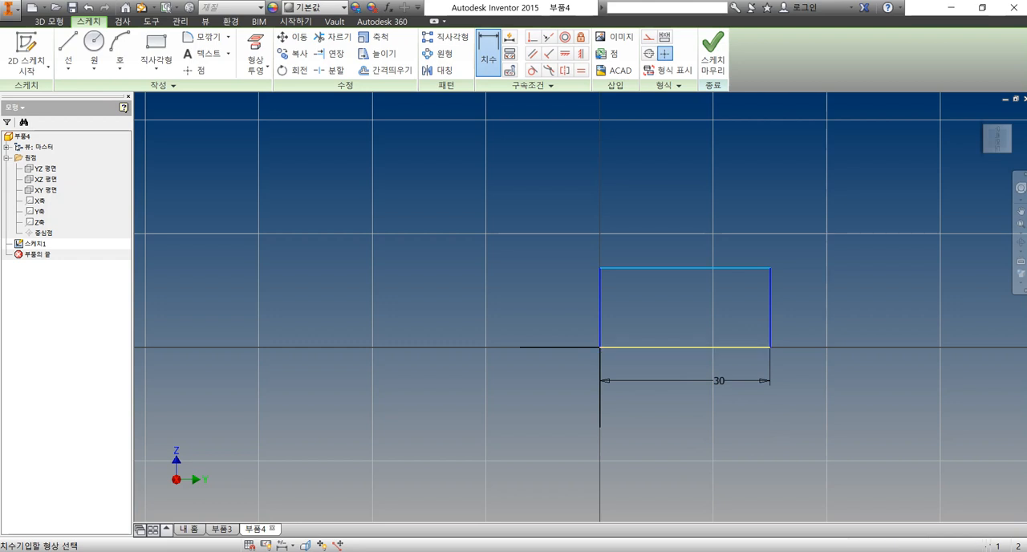
{"action": "left_click", "coordinate": [726, 267]}
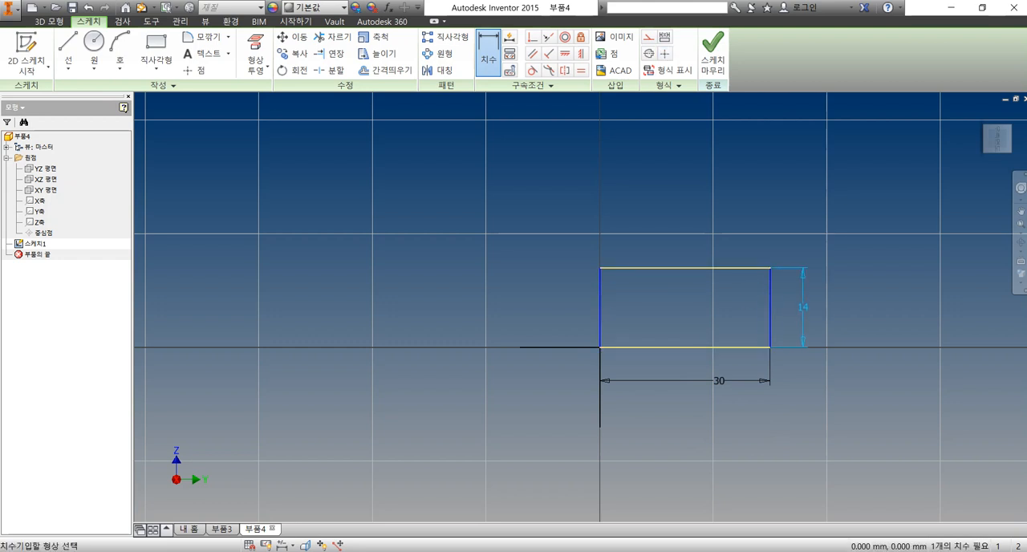
{"action": "left_click", "coordinate": [802, 325]}
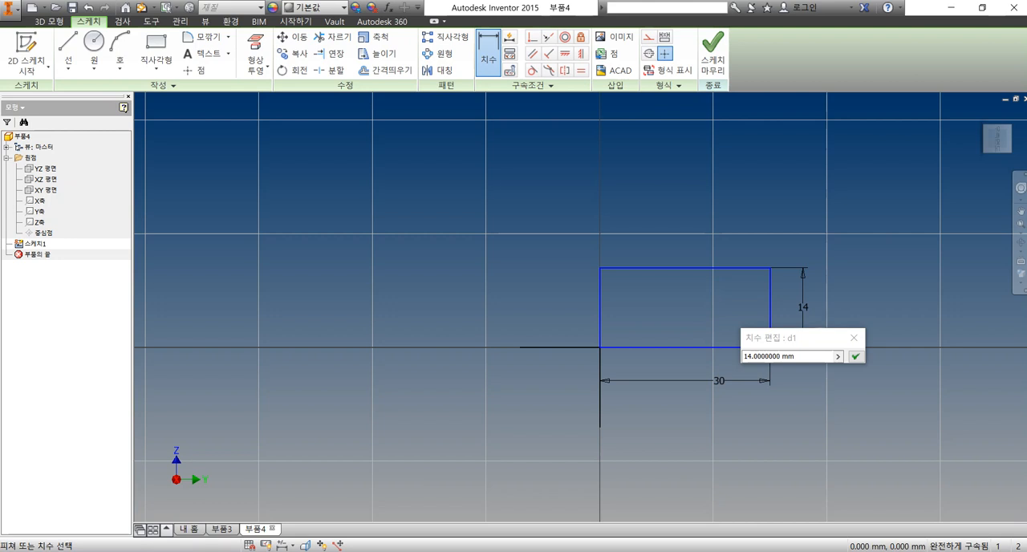
{"action": "type", "text": "18"}
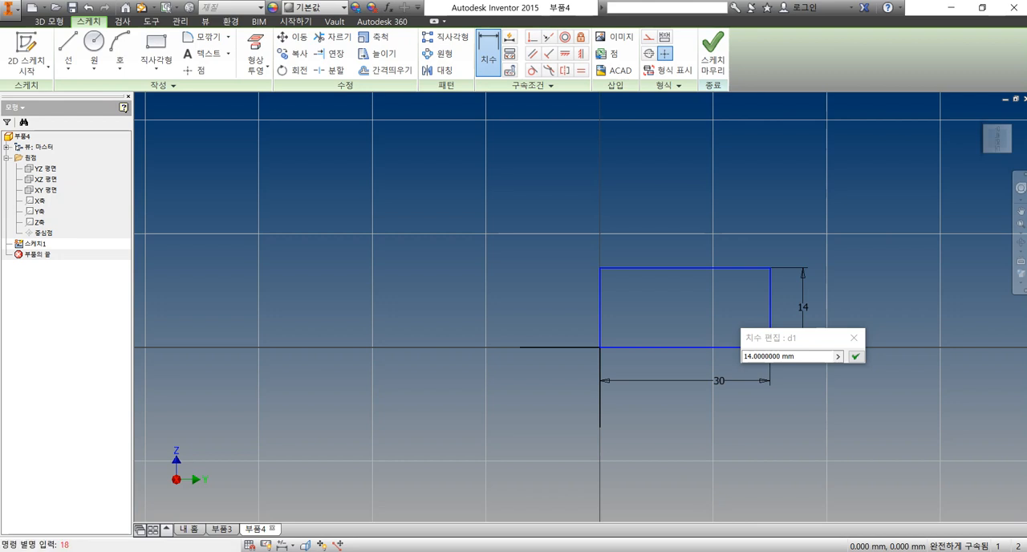
{"action": "type", "text": "2"}
{"action": "left_click_drag", "start_coordinate": [806, 357], "coordinate": [742, 356]}
{"action": "type", "text": "18/2"}
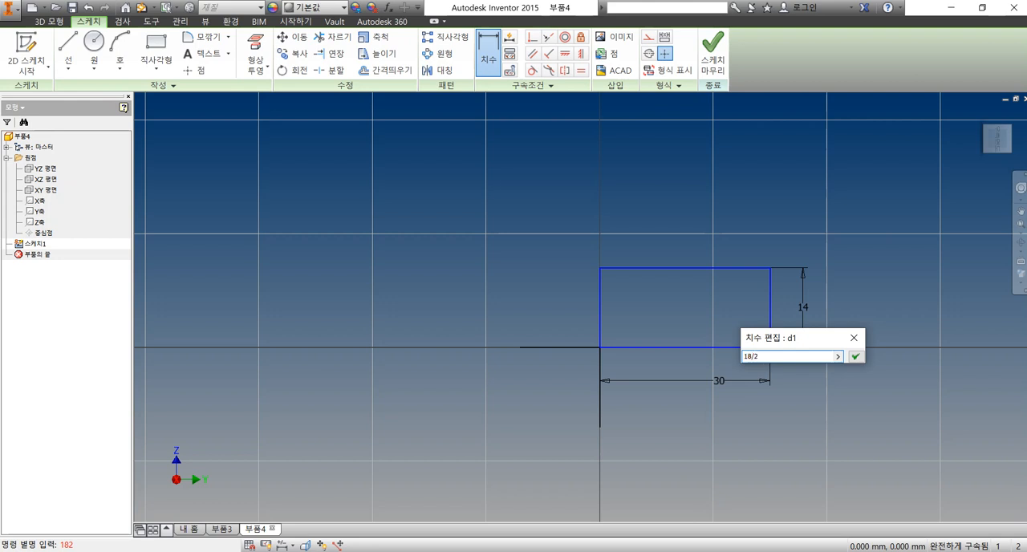
{"action": "key", "text": "Return"}
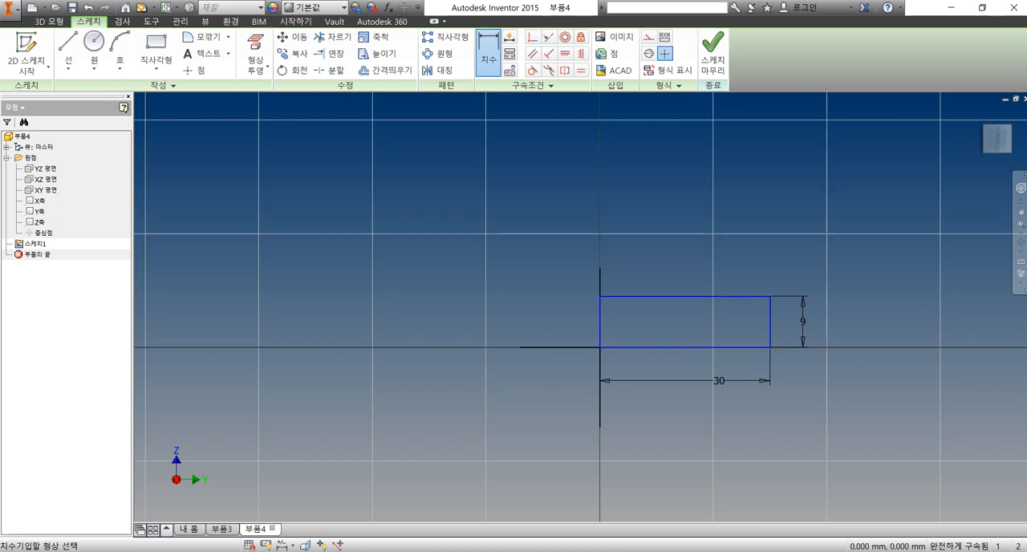
Sketch a second rectangle about 42 mm wide and 17 mm high from the origin, extending up and left
{"action": "left_click", "coordinate": [157, 48]}
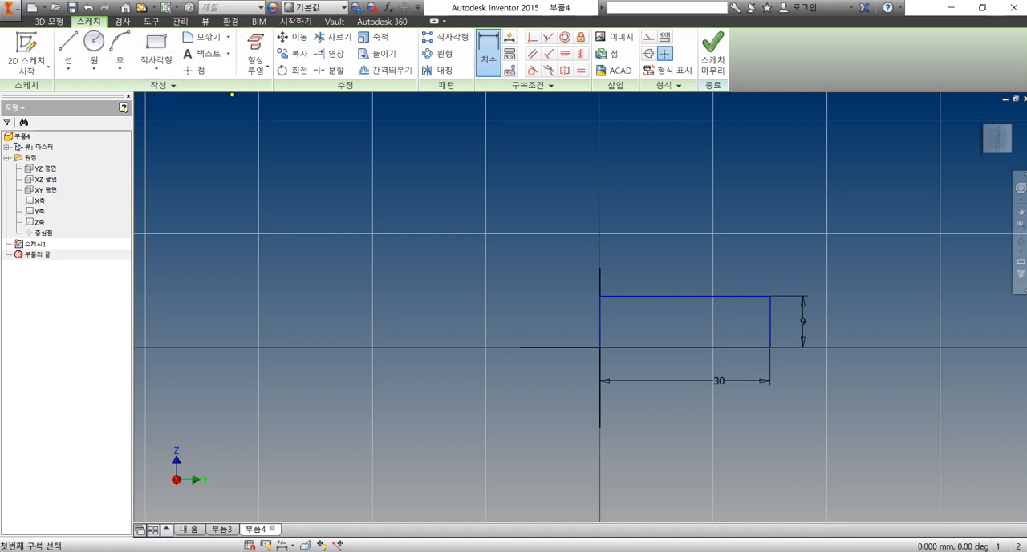
{"action": "left_click", "coordinate": [600, 347]}
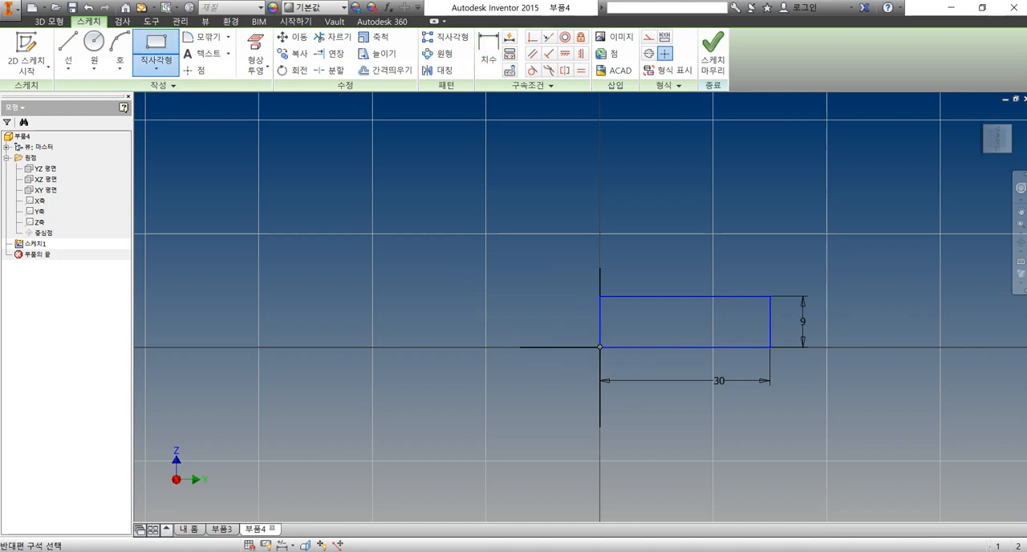
{"action": "left_click", "coordinate": [361, 252]}
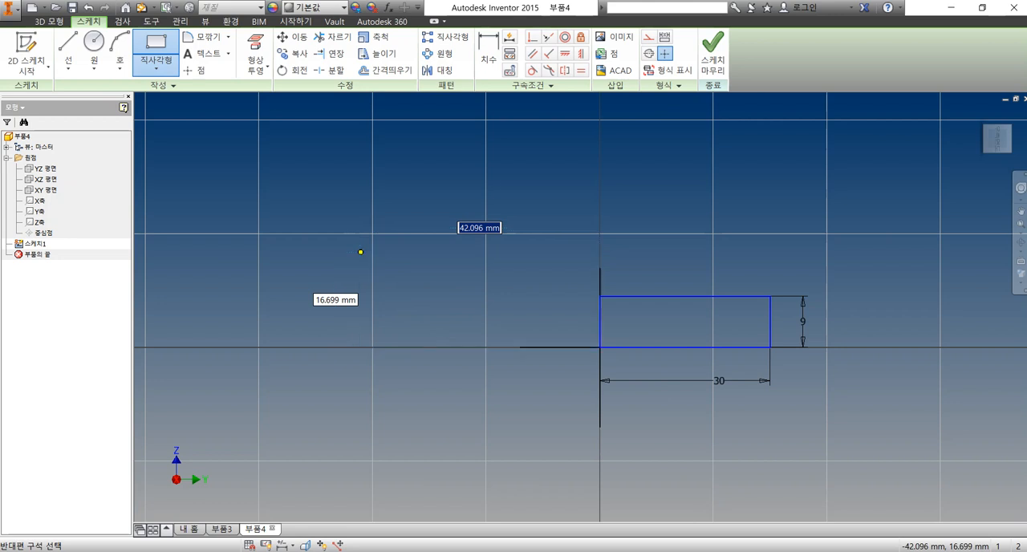
Draw a slanted line from the second rectangle's upper-left corner to the first rectangle's upper-left corner
{"action": "key", "text": "l"}
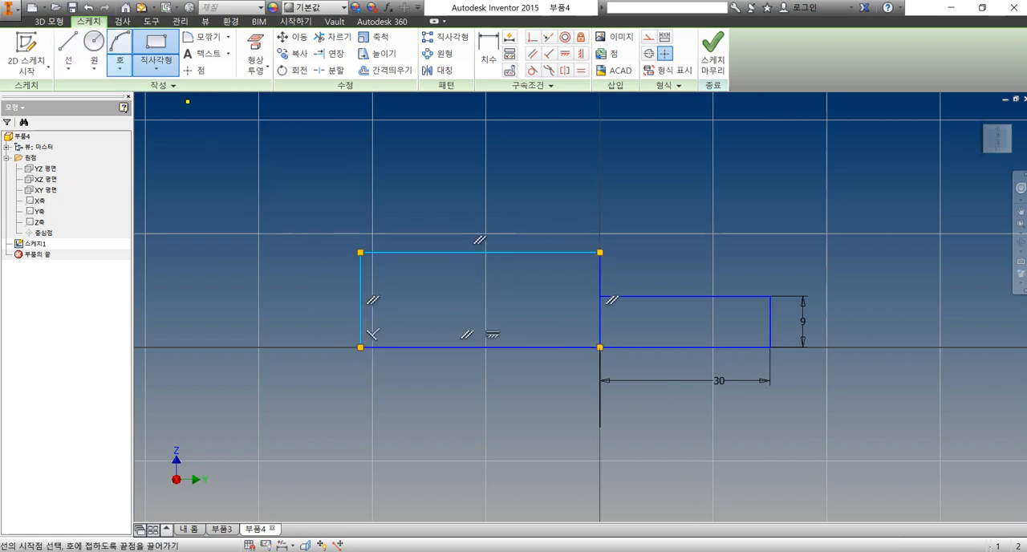
{"action": "left_click", "coordinate": [360, 252]}
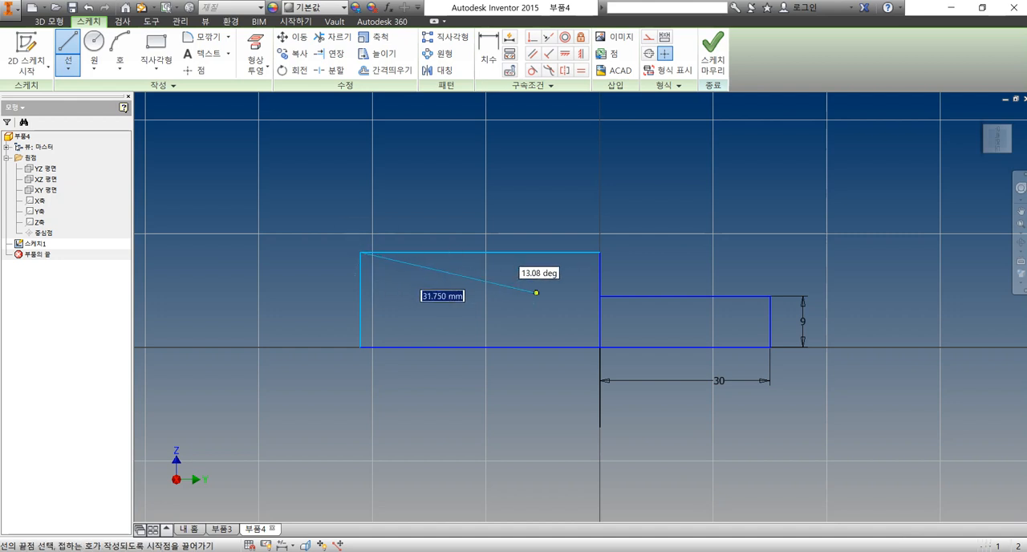
{"action": "left_click", "coordinate": [600, 296]}
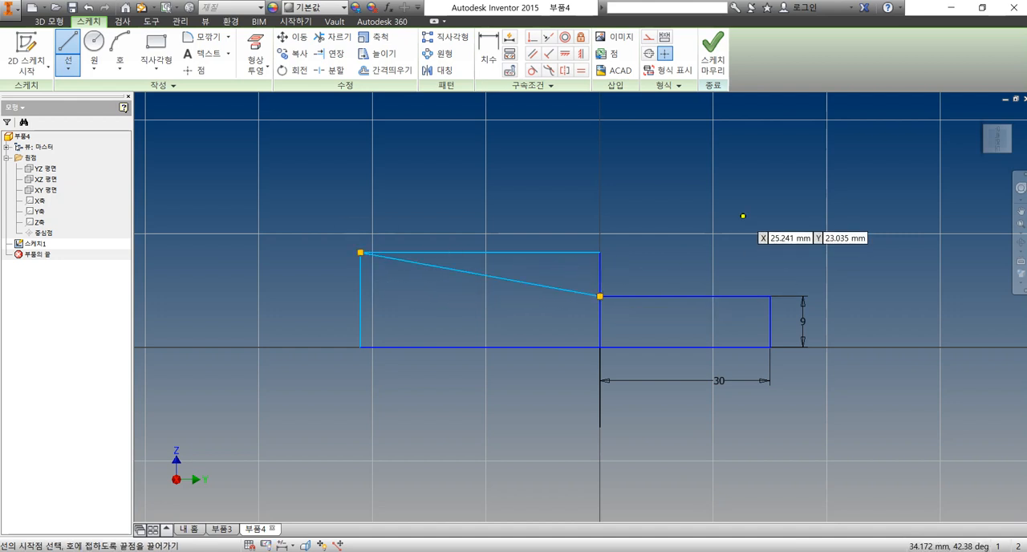
Dimension the overall length between the outermost vertical edges of both rectangles and set it to 72 mm
{"action": "key", "text": "d"}
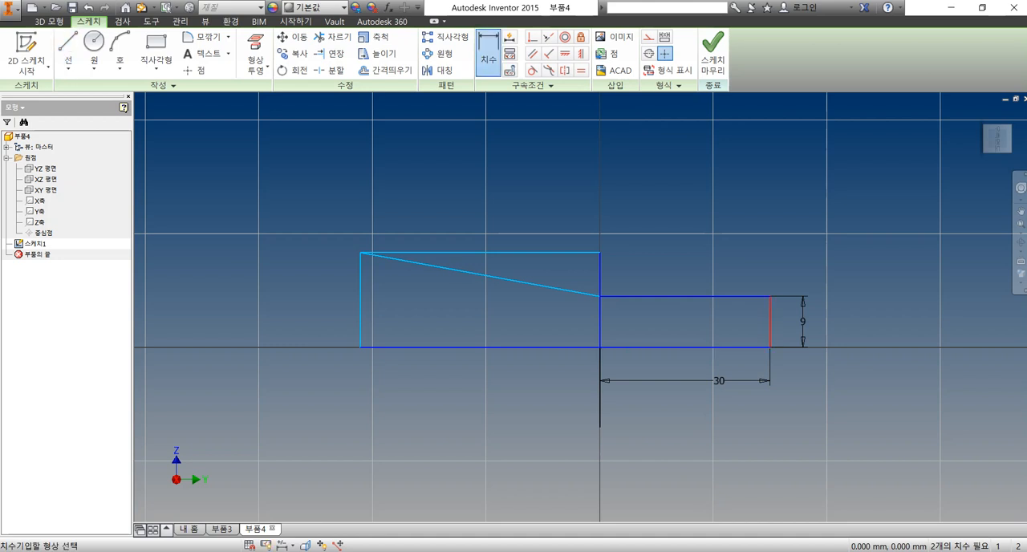
{"action": "left_click", "coordinate": [771, 321]}
{"action": "left_click", "coordinate": [361, 305]}
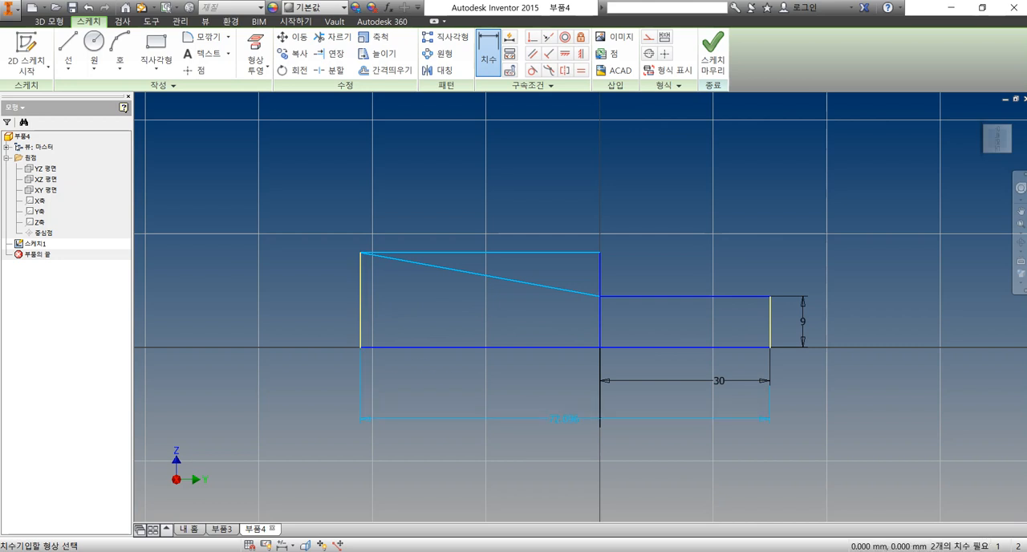
{"action": "left_click", "coordinate": [564, 418]}
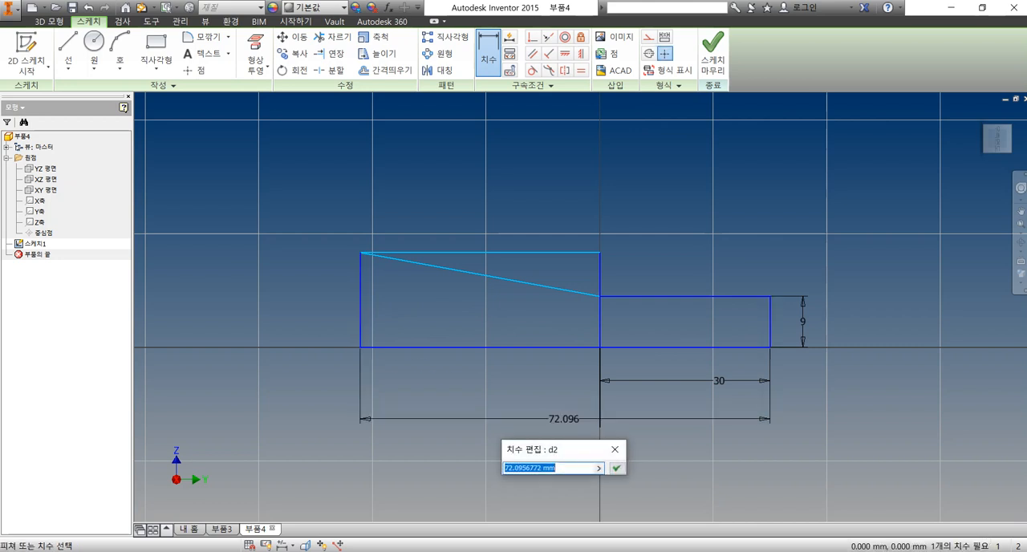
{"action": "type", "text": "72"}
{"action": "key", "text": "Return"}
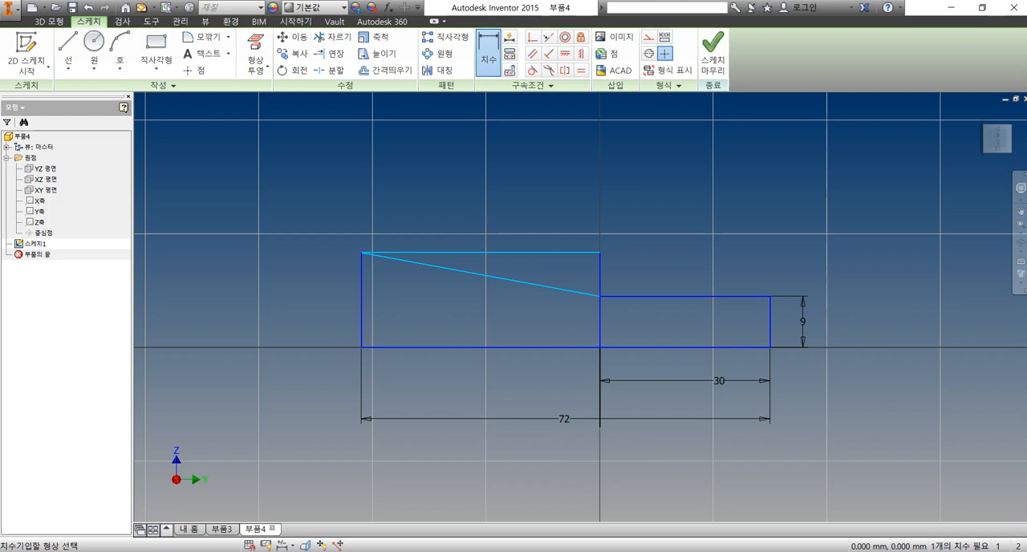
Add an angle dimension between the second rectangle's base line and the slanted line, and set it to 6.00 degrees
{"action": "left_click", "coordinate": [483, 348]}
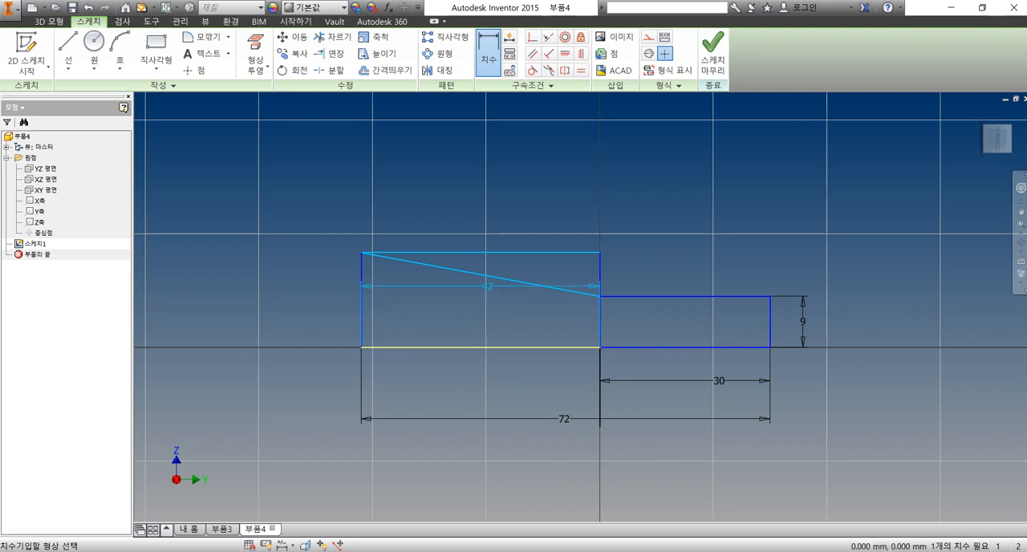
{"action": "left_click", "coordinate": [419, 264]}
{"action": "left_click", "coordinate": [280, 280]}
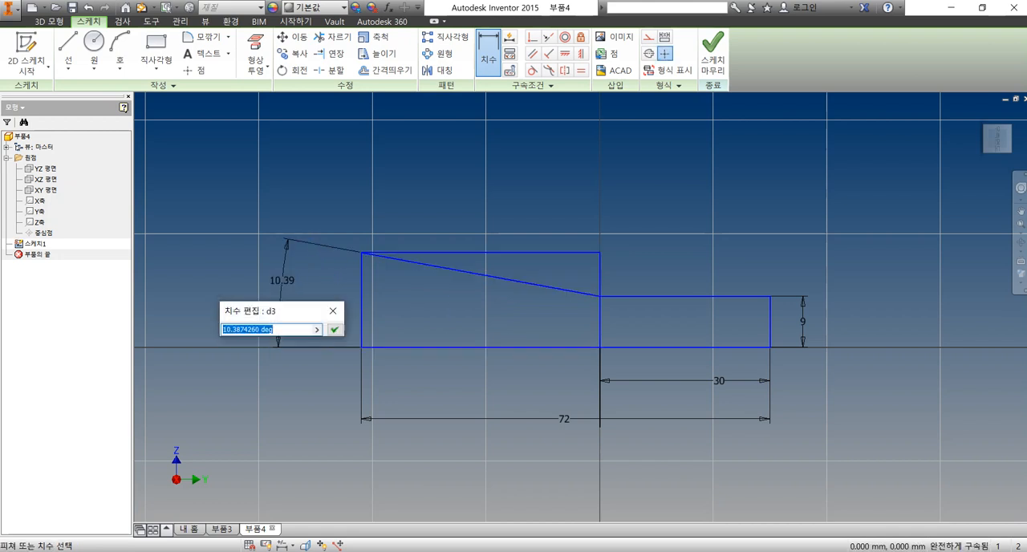
{"action": "type", "text": "6.00"}
{"action": "key", "text": "Return"}
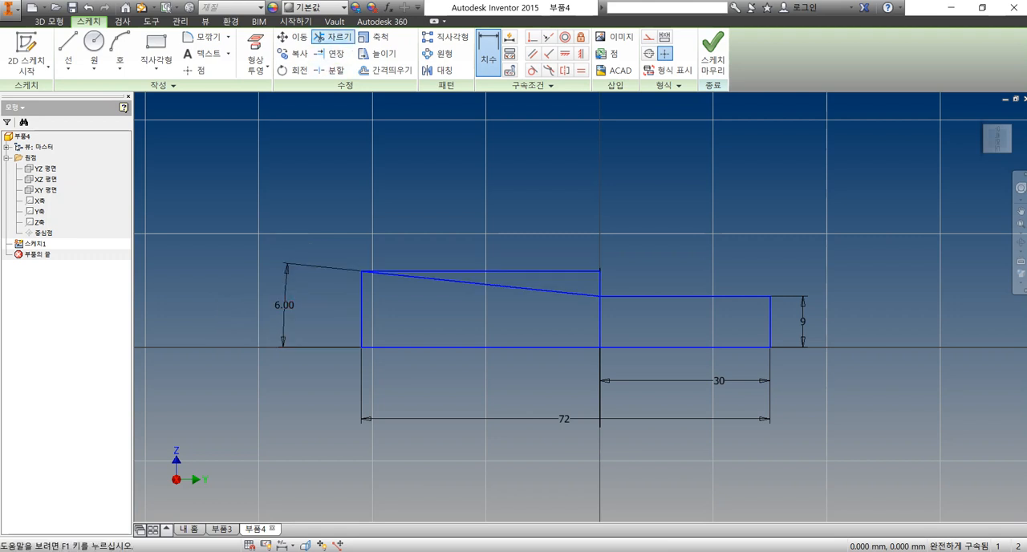
Trim the second rectangle's upper edge and the vertical segment extending above the slanted line, and finish the sketch
{"action": "left_click", "coordinate": [333, 37]}
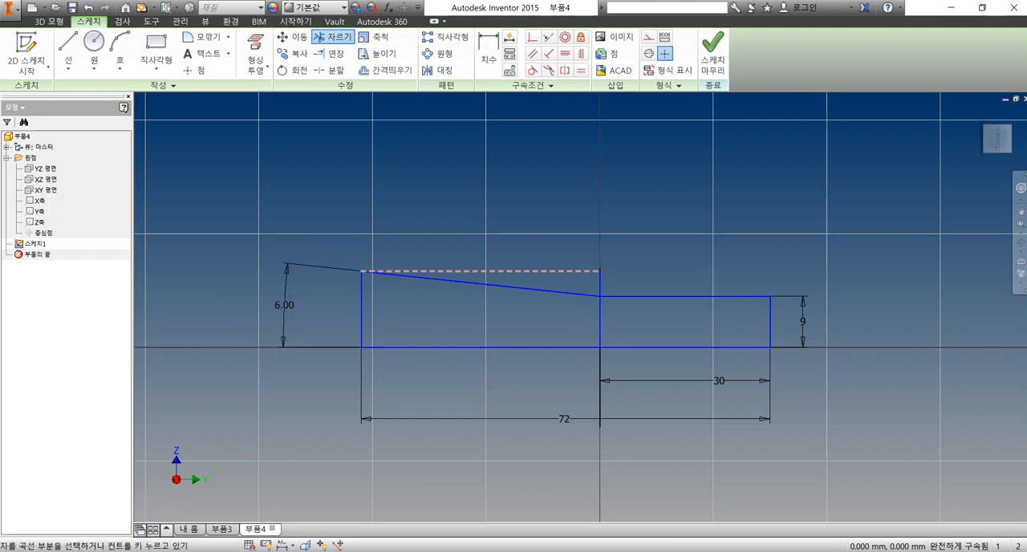
{"action": "left_click", "coordinate": [454, 271]}
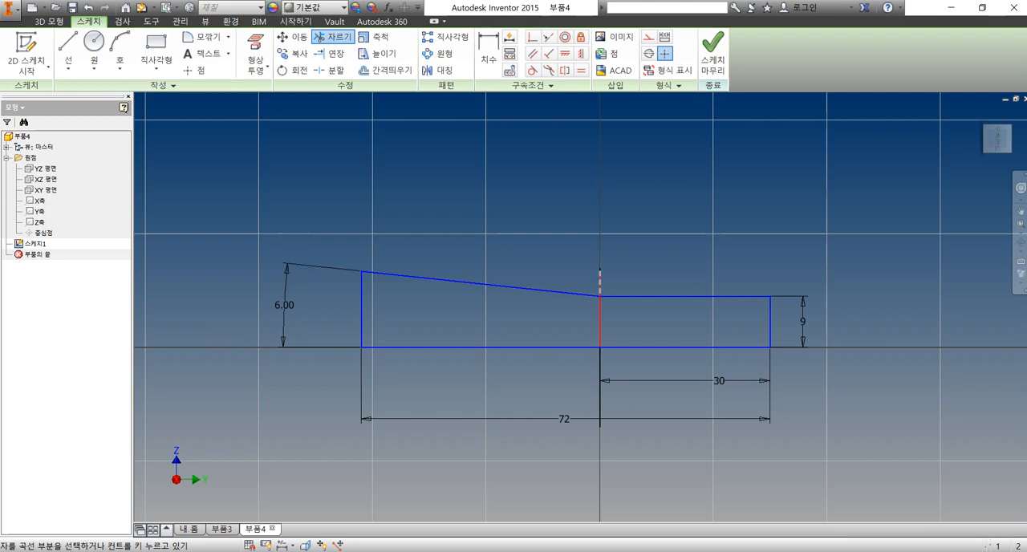
{"action": "left_click", "coordinate": [601, 283]}
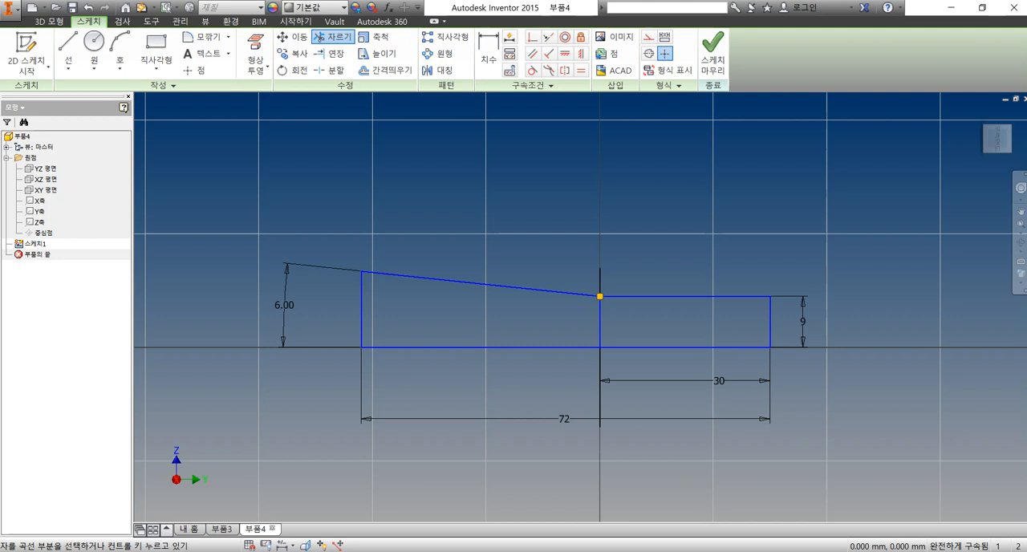
{"action": "left_click", "coordinate": [712, 53]}
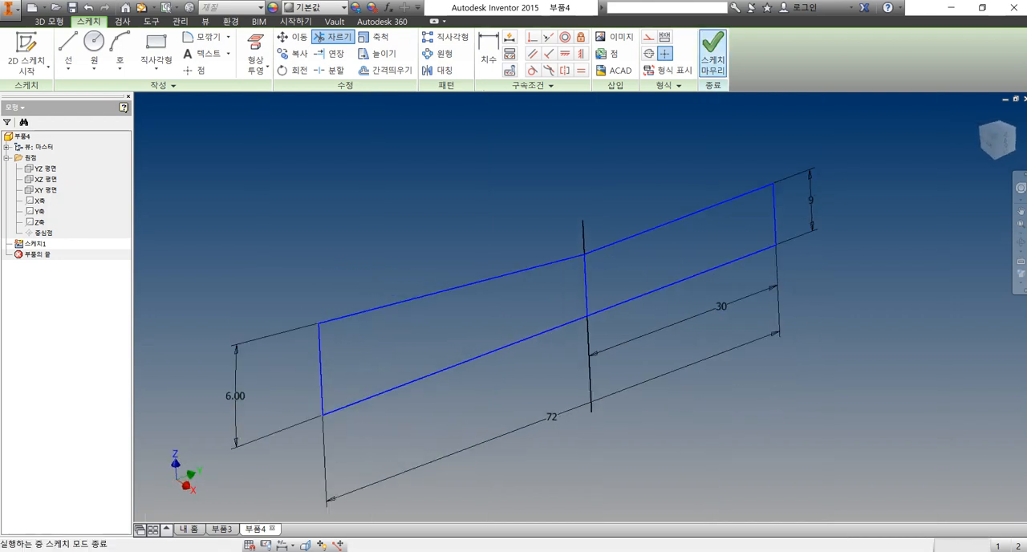
Revolve both profile regions a full turn around the sketch's straight base line as a new solid
{"action": "left_click", "coordinate": [94, 53]}
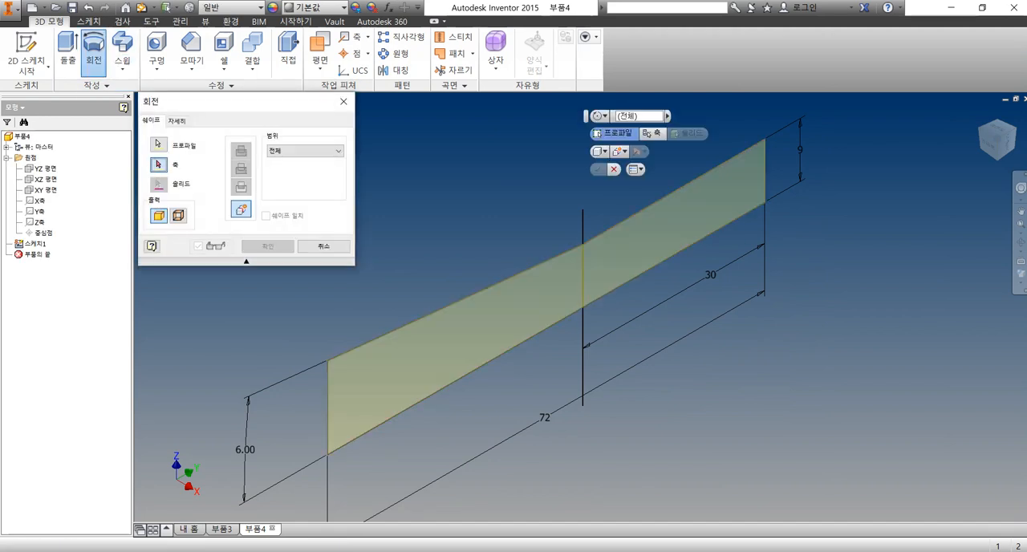
{"action": "left_click", "coordinate": [534, 336]}
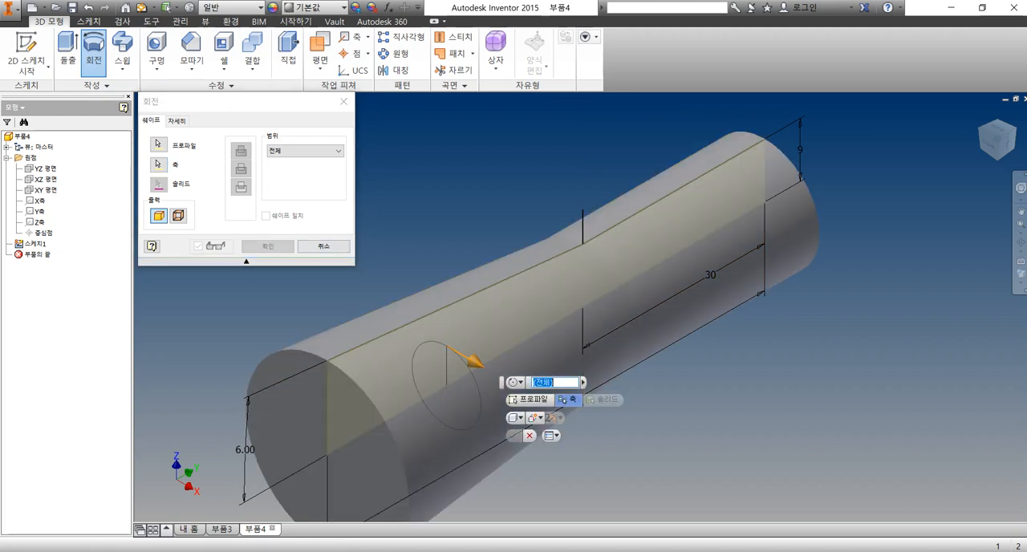
{"action": "left_click", "coordinate": [267, 245]}
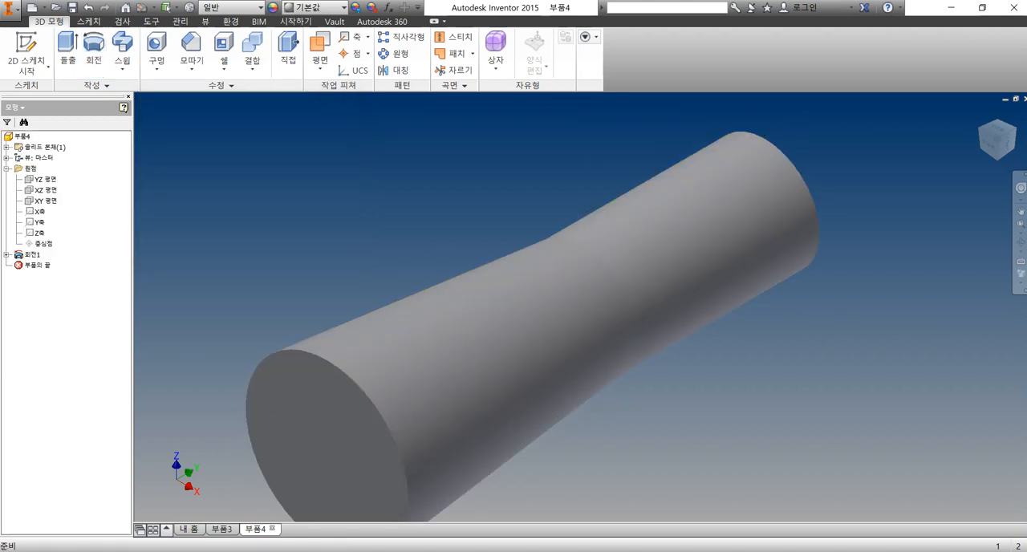
Start a sketch on the YZ plane and project the solid's cut edges into it
{"action": "scroll", "coordinate": [380, 253], "scroll_direction": "down", "scroll_amount": 3}
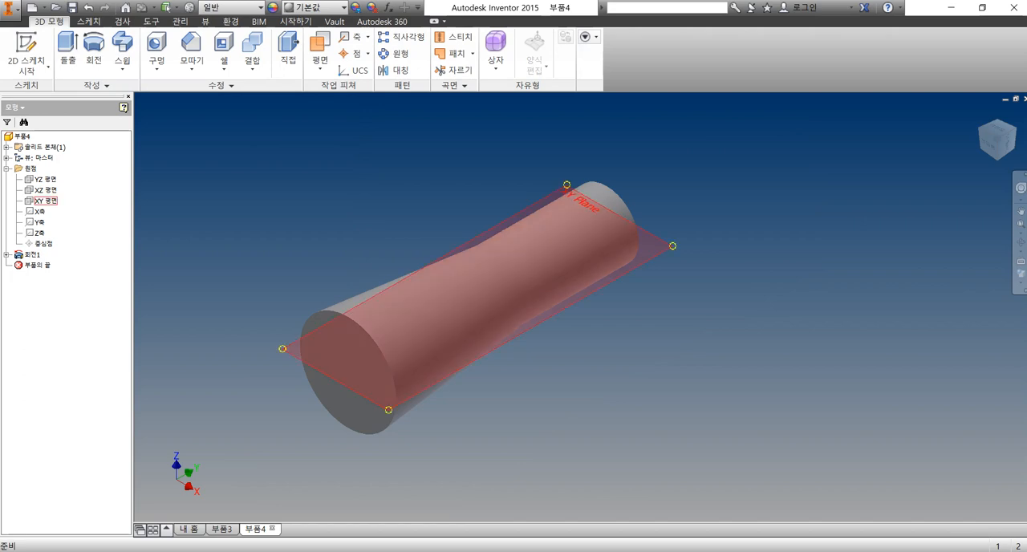
{"action": "left_click", "coordinate": [41, 179]}
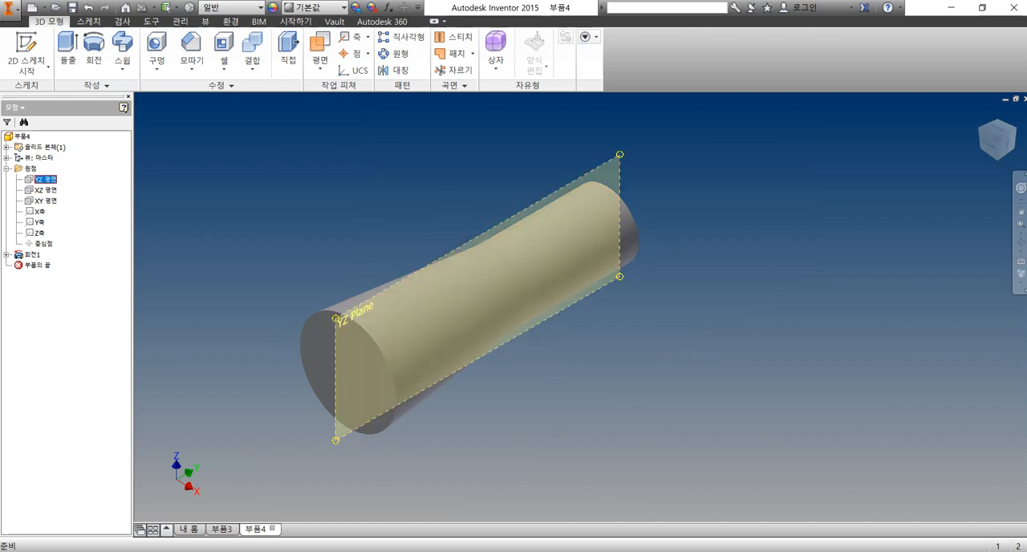
{"action": "right_click", "coordinate": [41, 179]}
{"action": "left_click", "coordinate": [70, 206]}
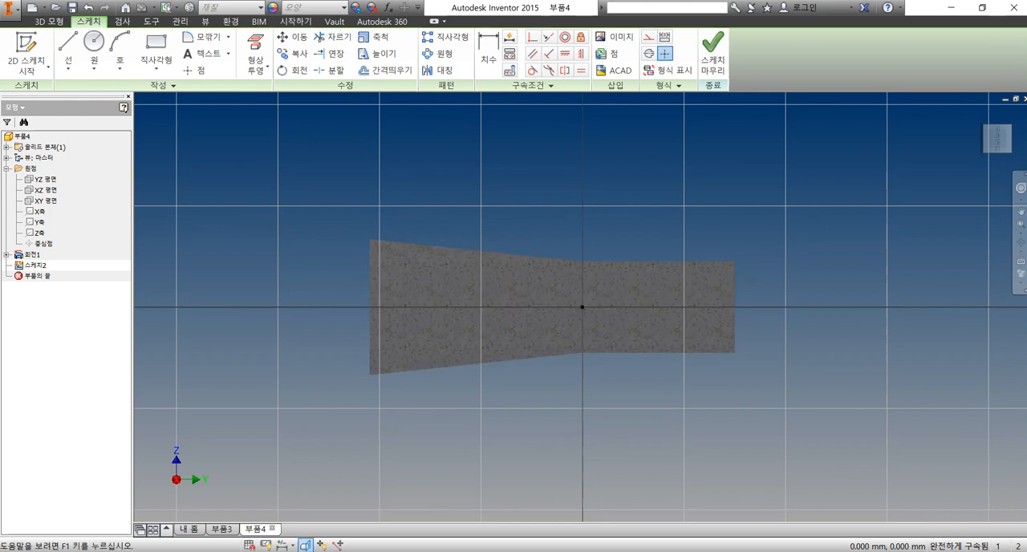
{"action": "left_click", "coordinate": [267, 71]}
{"action": "left_click", "coordinate": [301, 112]}
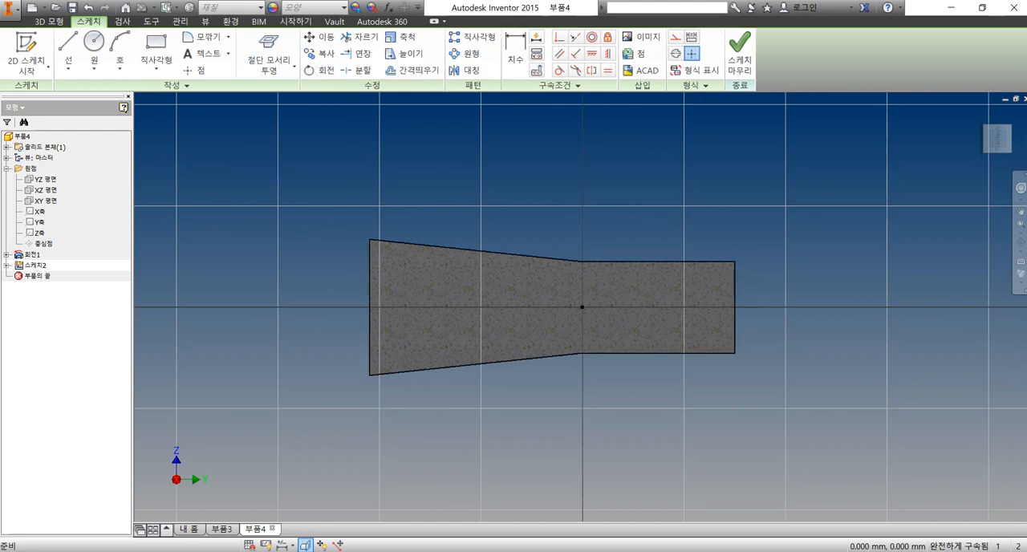
Draw a 2 mm diameter circle centred on the upper corner where the tapered section meets the straight section
{"action": "scroll", "coordinate": [813, 332], "scroll_direction": "down", "scroll_amount": 6}
{"action": "scroll", "coordinate": [814, 333], "scroll_direction": "up", "scroll_amount": 5}
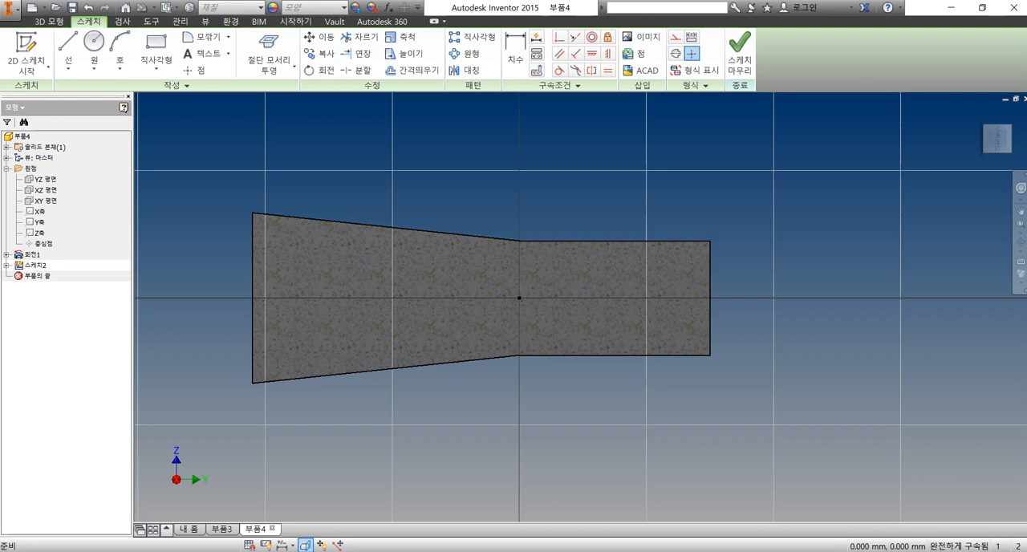
{"action": "left_click", "coordinate": [94, 44]}
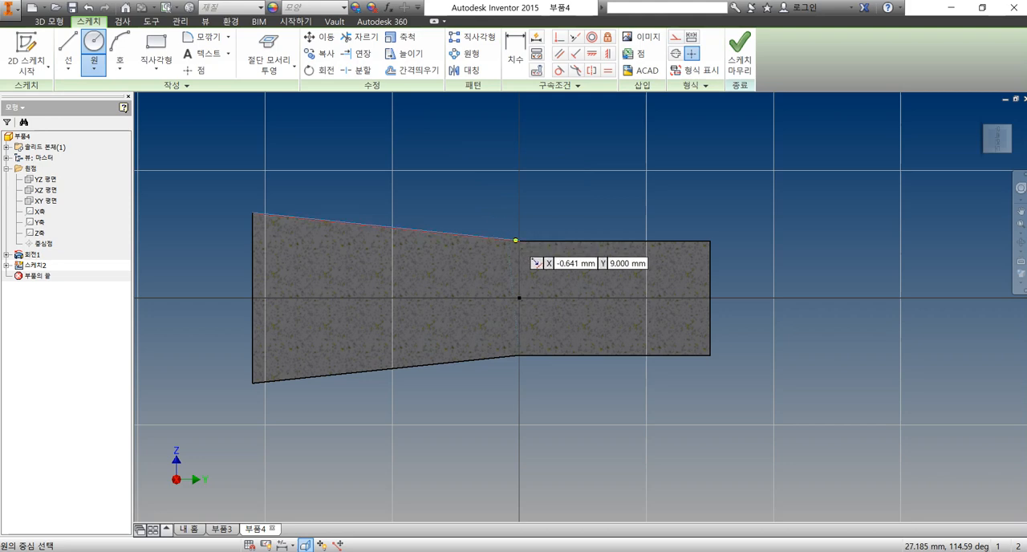
{"action": "left_click", "coordinate": [520, 240]}
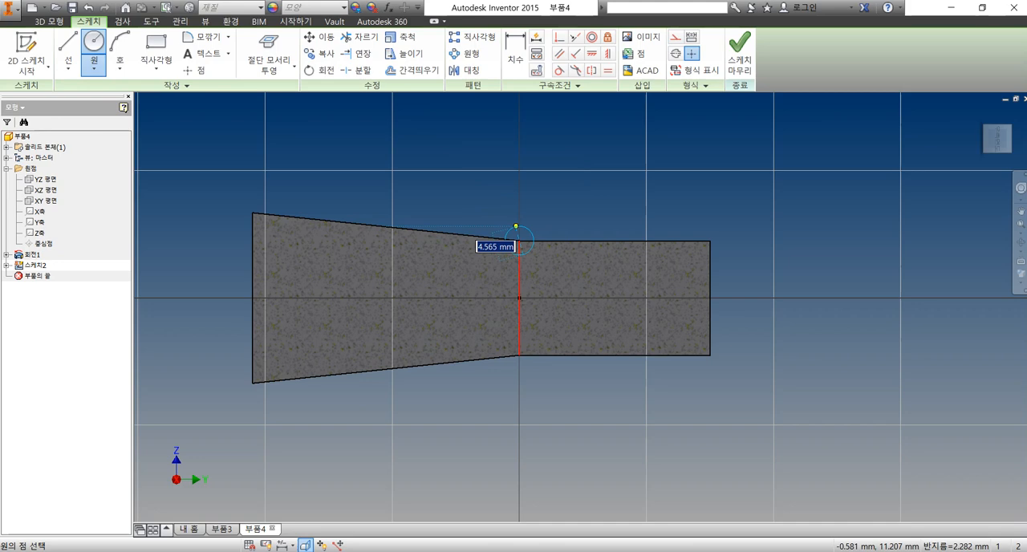
{"action": "key", "text": "Escape"}
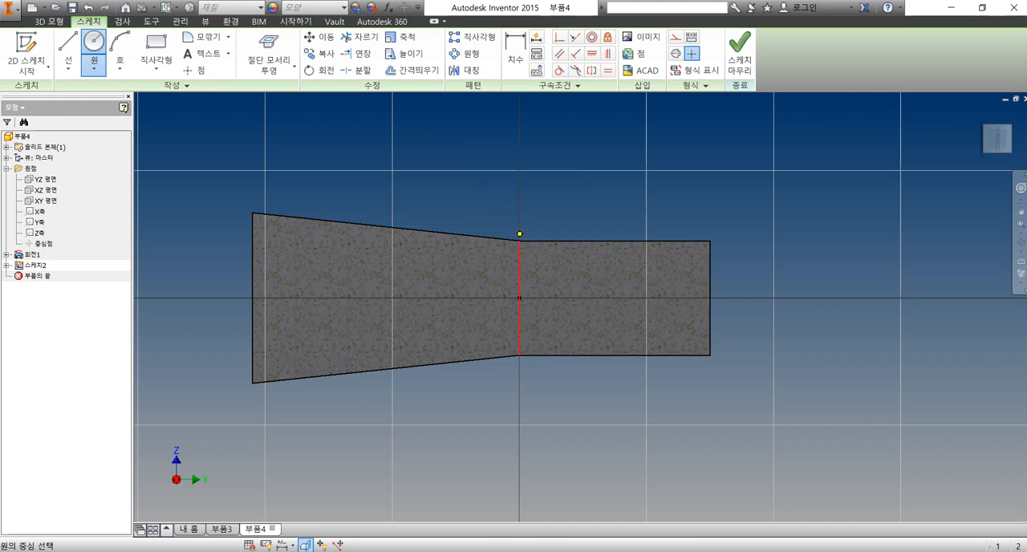
{"action": "scroll", "coordinate": [545, 234], "scroll_direction": "up", "scroll_amount": 3}
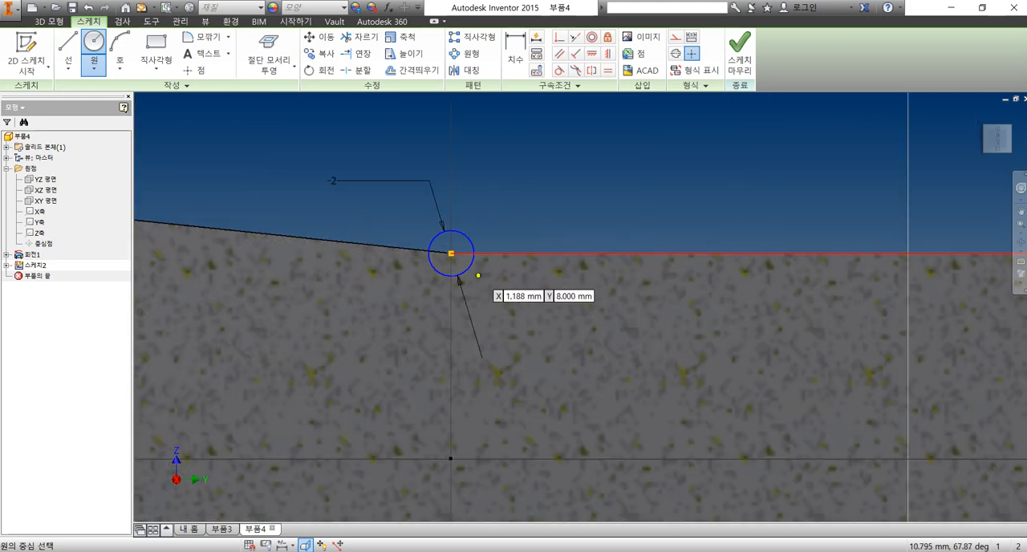
Draw a rectangle about 3.9 mm wide and 2.9 mm high across the straight section's upper edge
{"action": "scroll", "coordinate": [479, 277], "scroll_direction": "down", "scroll_amount": 2}
{"action": "scroll", "coordinate": [323, 239], "scroll_direction": "down", "scroll_amount": 2}
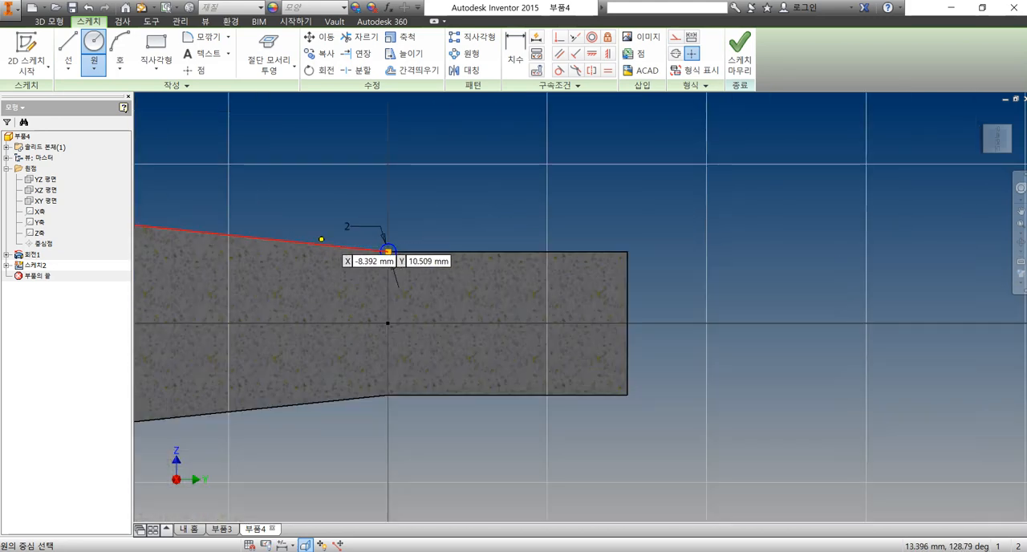
{"action": "left_click", "coordinate": [156, 50]}
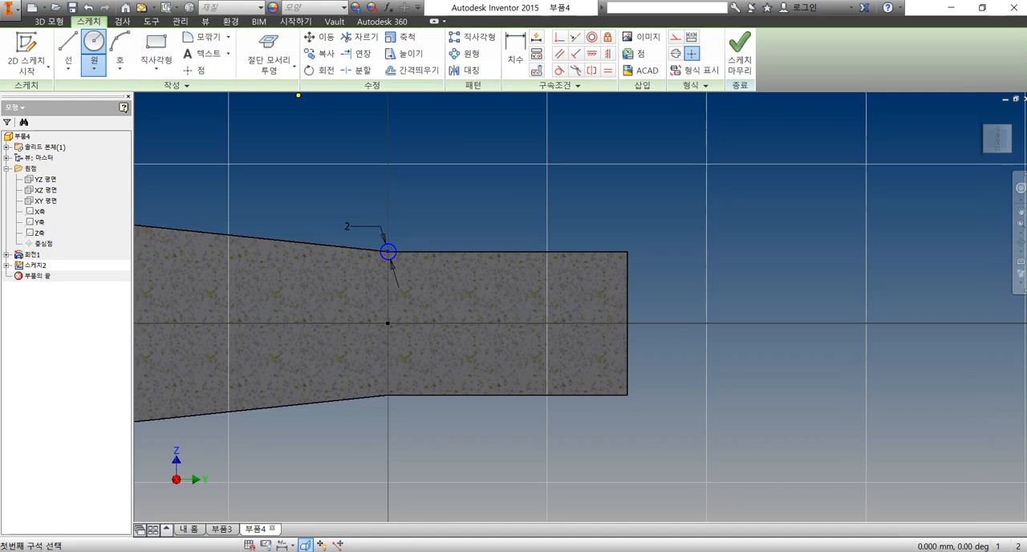
{"action": "left_click", "coordinate": [464, 240]}
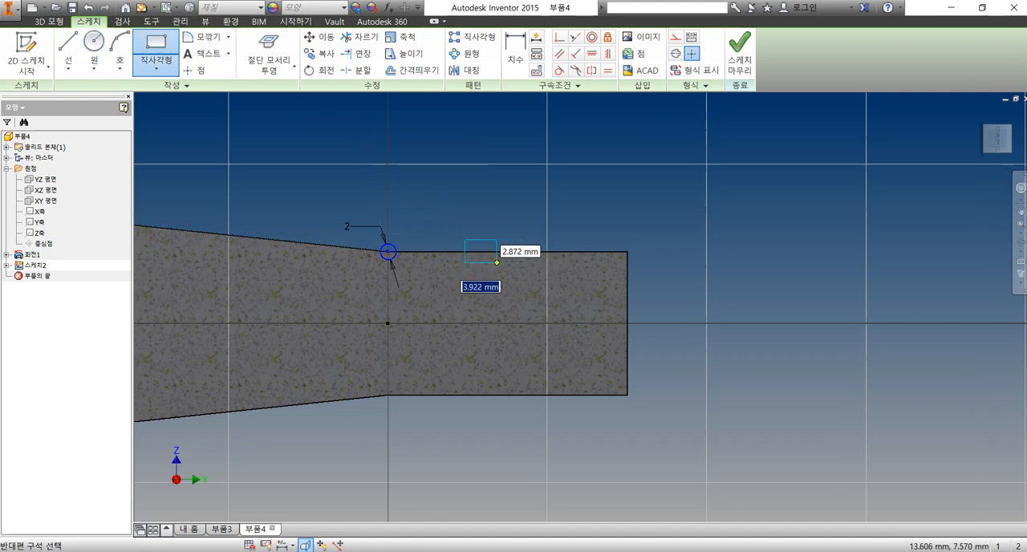
{"action": "left_click", "coordinate": [496, 263]}
Dimension the distance between the straight section's end edge and the rectangle's nearer side, and set it to 15 mm
{"action": "left_click", "coordinate": [515, 51]}
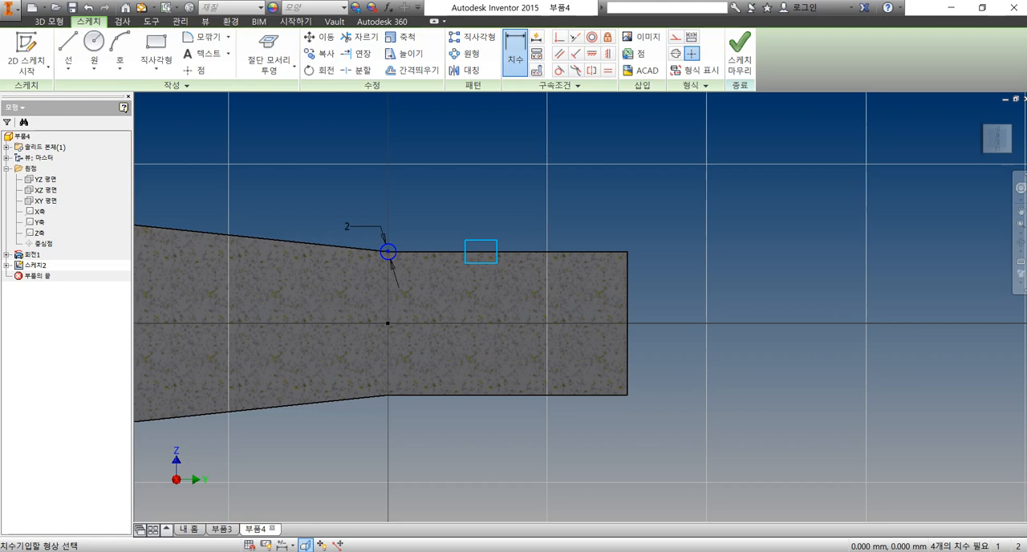
{"action": "left_click", "coordinate": [627, 277]}
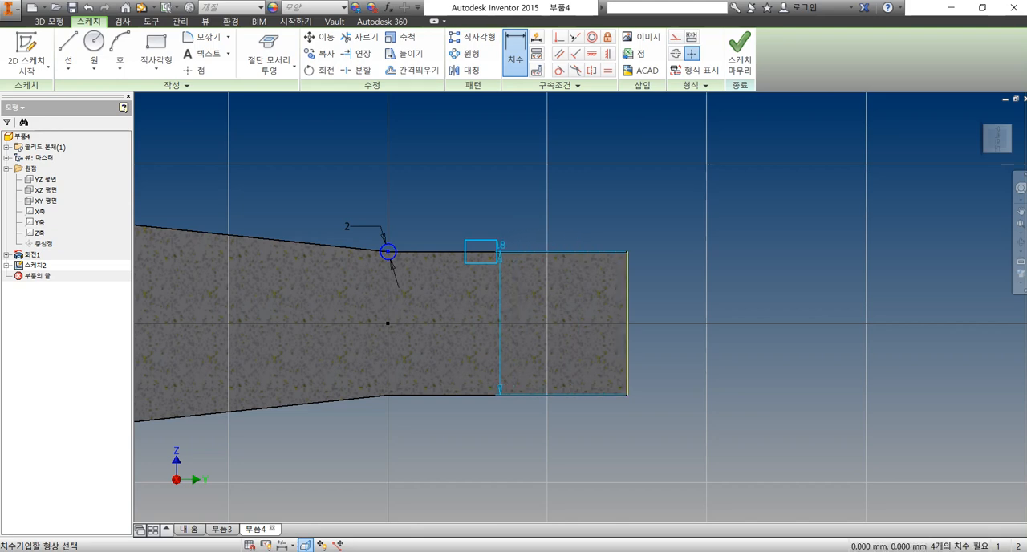
{"action": "left_click", "coordinate": [497, 252]}
{"action": "left_click", "coordinate": [560, 203]}
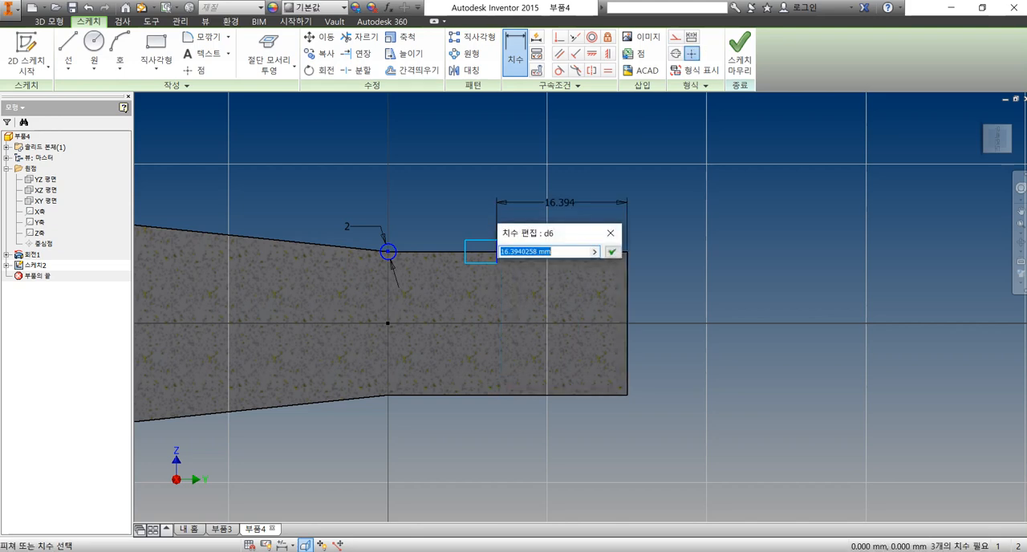
{"action": "type", "text": "15"}
{"action": "key", "text": "Return"}
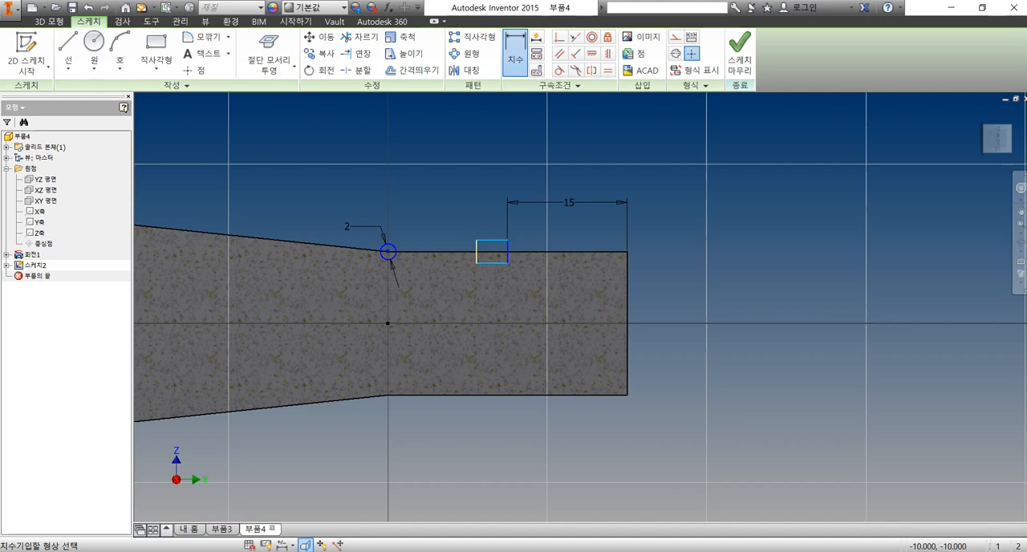
Dimension the rectangle's width and set it to 1.35 mm
{"action": "left_click", "coordinate": [486, 211]}
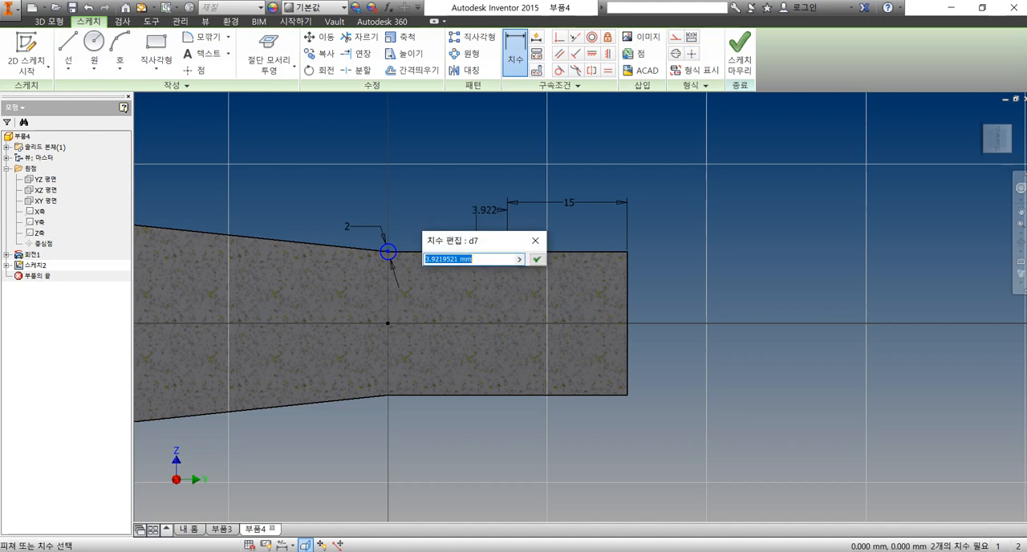
{"action": "type", "text": "1.35"}
{"action": "key", "text": "Return"}
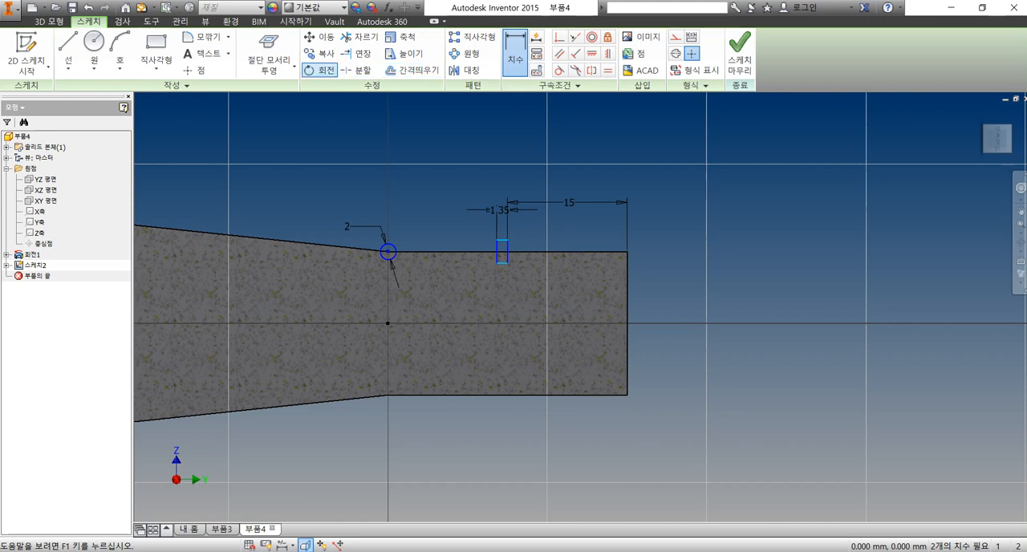
Project the XY plane into the sketch as a centreline reference
{"action": "left_click", "coordinate": [293, 67]}
{"action": "left_click", "coordinate": [286, 85]}
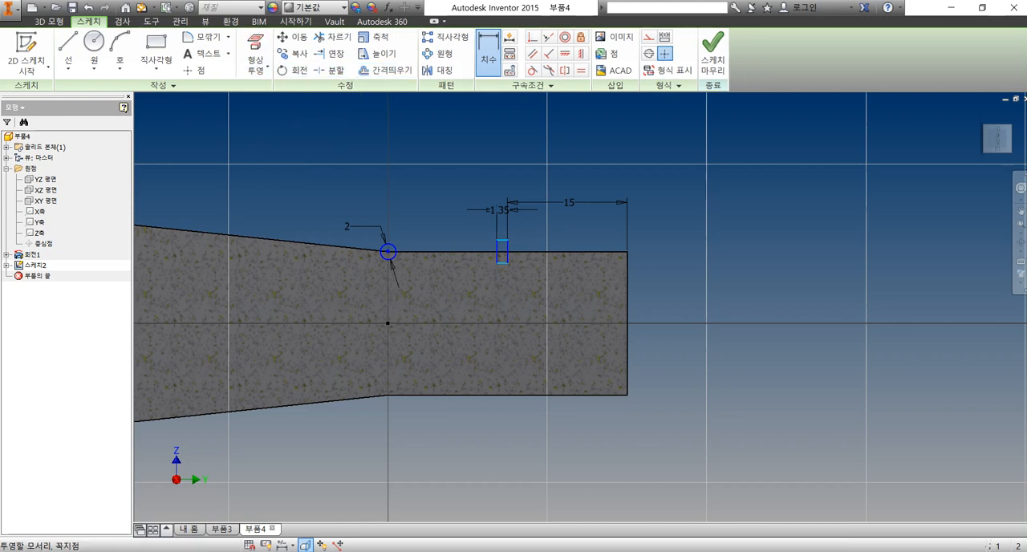
{"action": "left_click", "coordinate": [46, 201]}
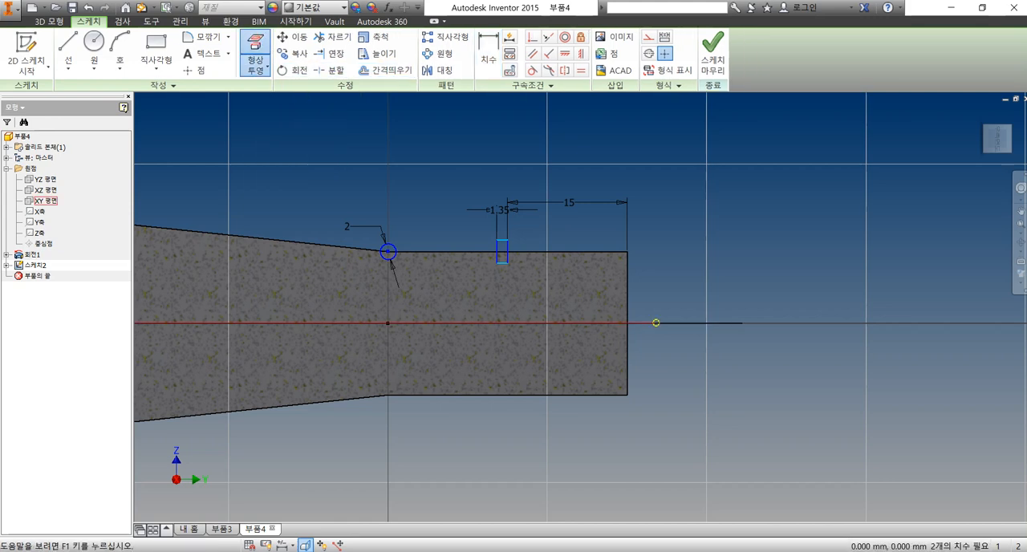
Dimension the rectangle's lower edge from the projected centreline and set the distance to 16/2 mm
{"action": "left_click", "coordinate": [489, 53]}
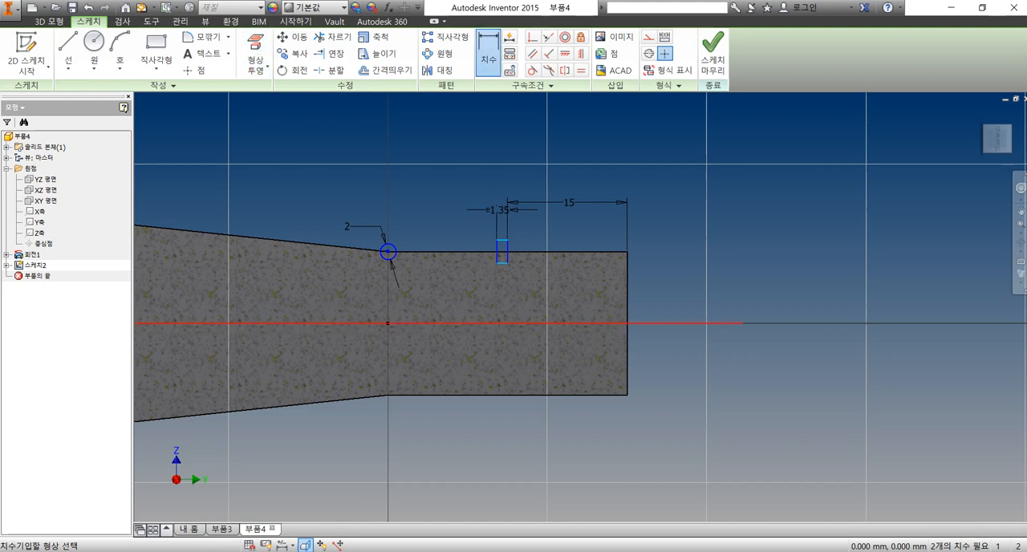
{"action": "left_click", "coordinate": [513, 323]}
{"action": "left_click", "coordinate": [504, 262]}
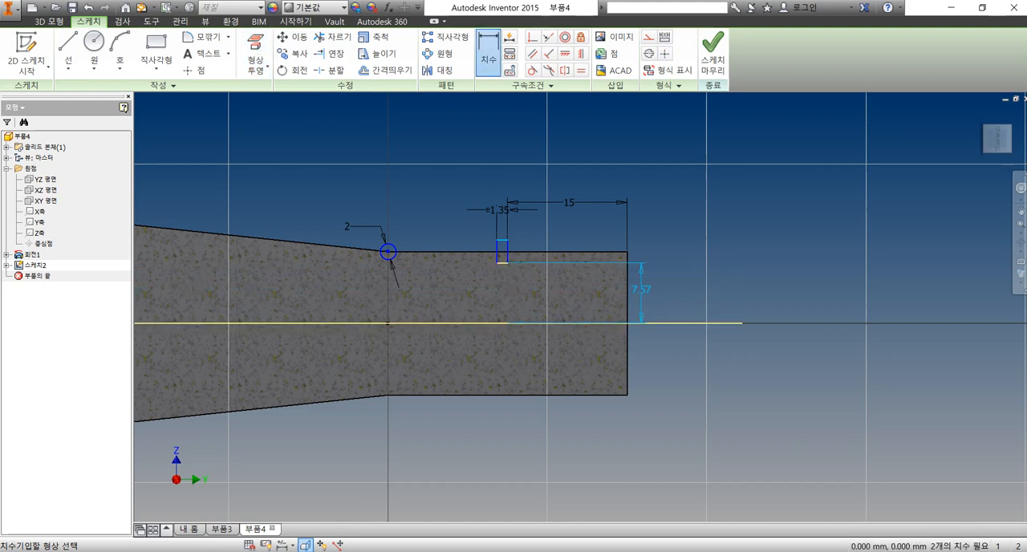
{"action": "left_click", "coordinate": [665, 291]}
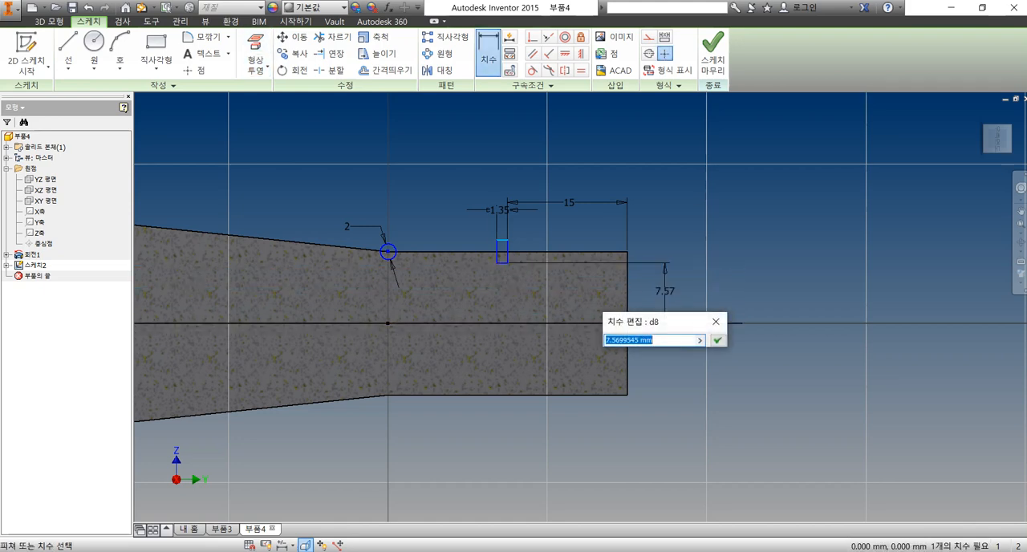
{"action": "type", "text": "16/2"}
{"action": "key", "text": "Return"}
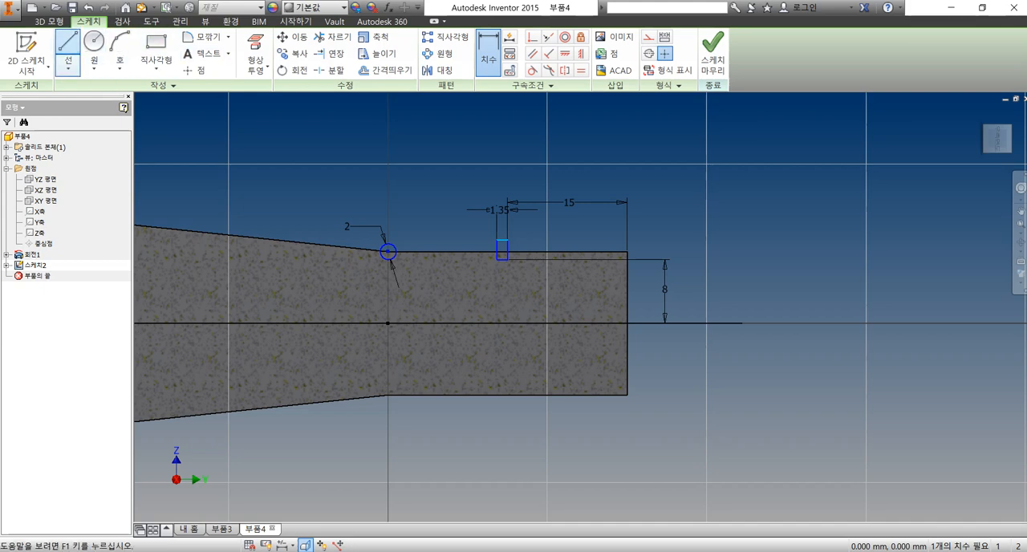
Try a vertical line crossing the upper edge near the straight section's end, dimensioned 1 mm from the end edge
{"action": "left_click", "coordinate": [68, 48]}
{"action": "left_click", "coordinate": [616, 233]}
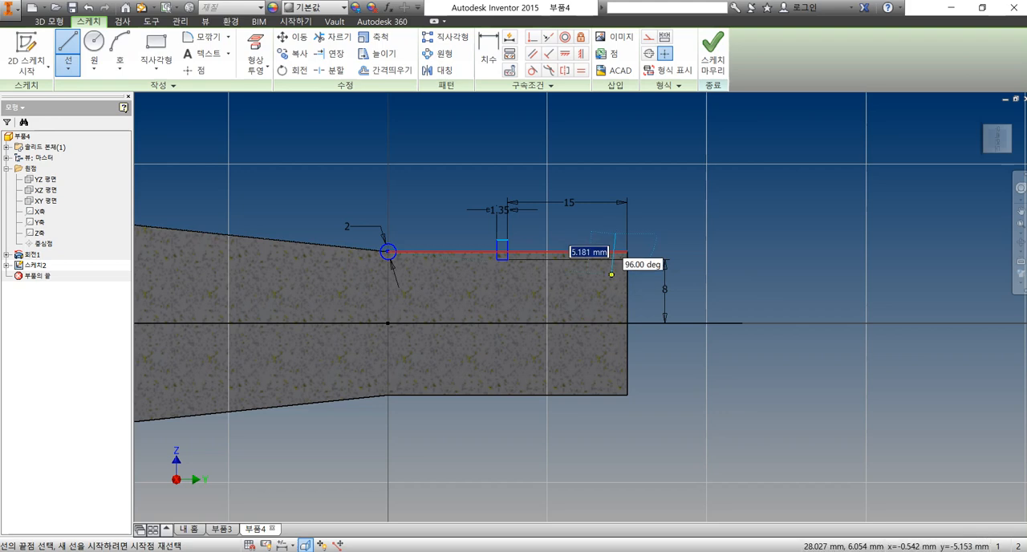
{"action": "left_click", "coordinate": [612, 274]}
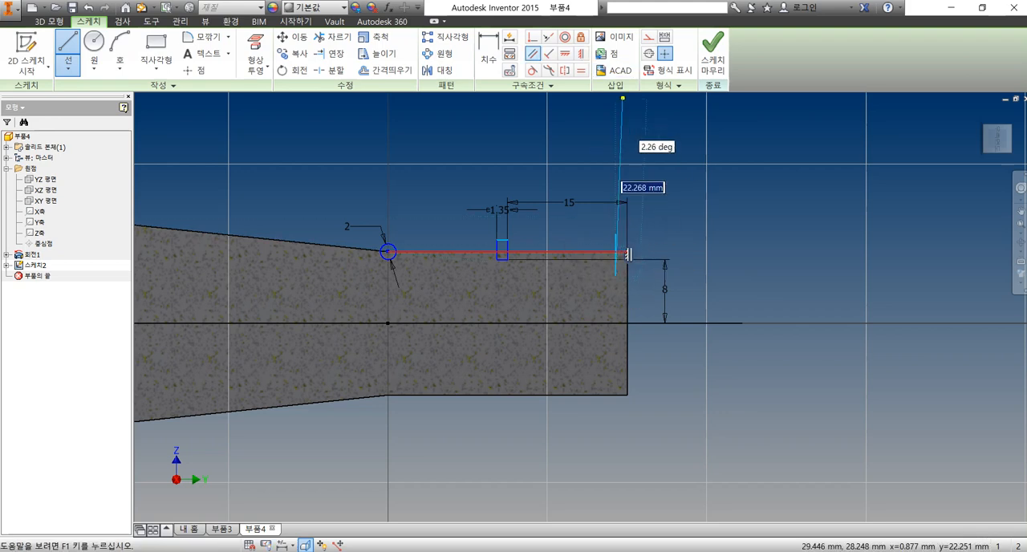
{"action": "key", "text": "d"}
{"action": "scroll", "coordinate": [659, 262], "scroll_direction": "down", "scroll_amount": 5}
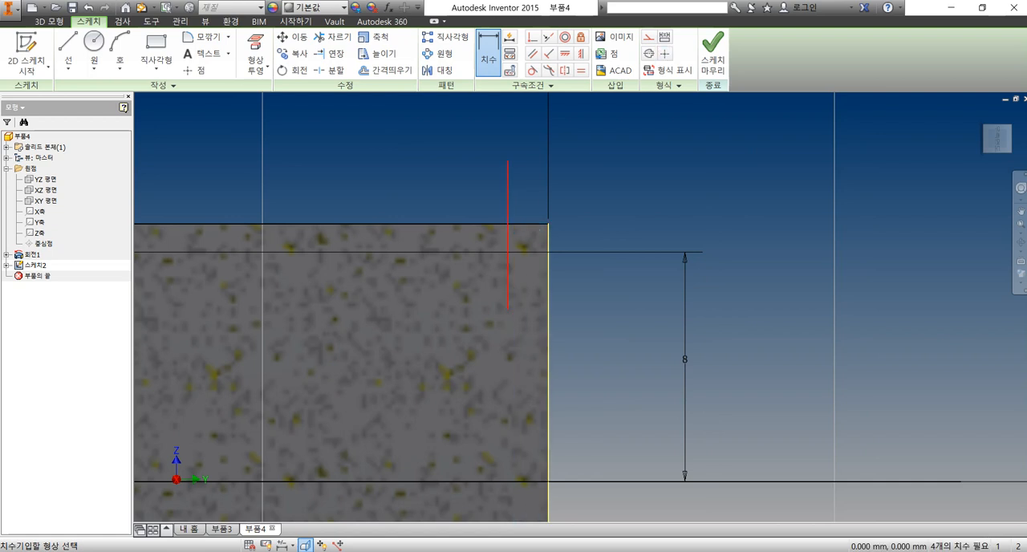
{"action": "left_click", "coordinate": [507, 193]}
{"action": "left_click", "coordinate": [584, 182]}
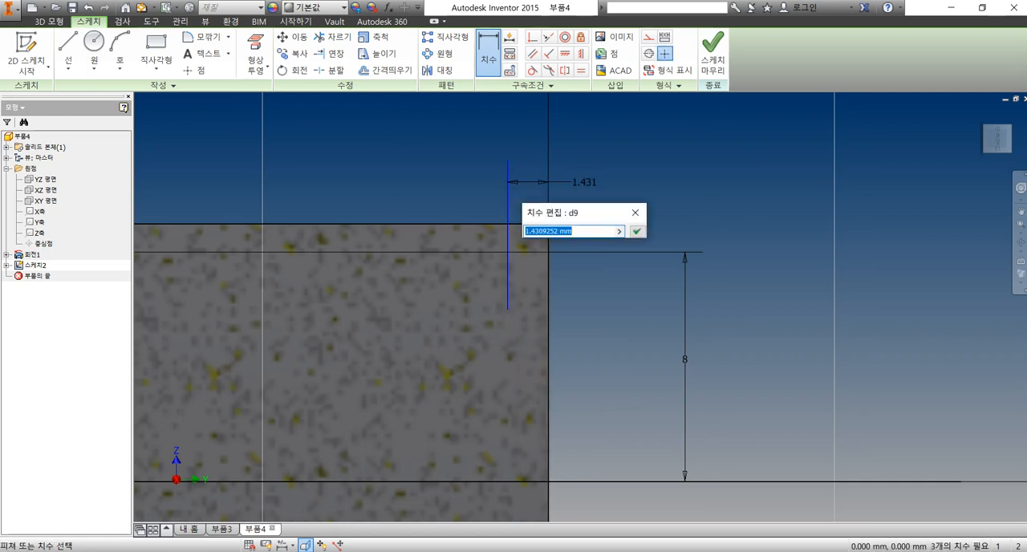
{"action": "type", "text": "1"}
{"action": "key", "text": "Return"}
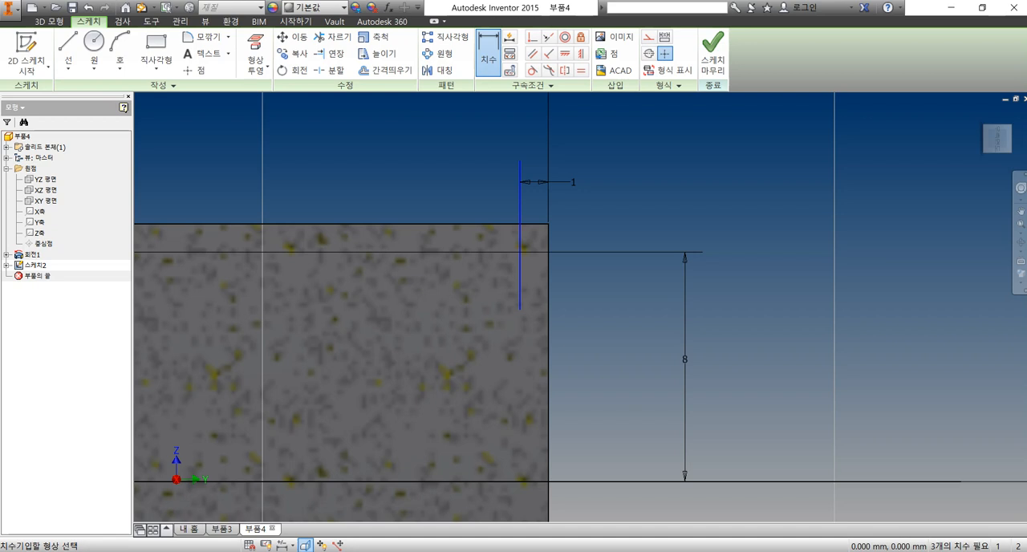
{"action": "key", "text": "Escape"}
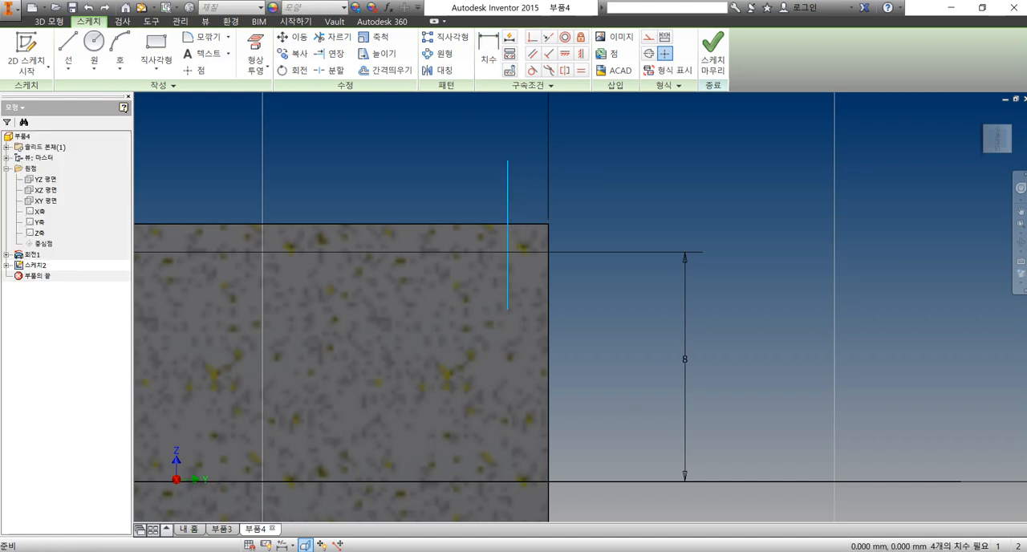
Draw a slanted line about 2.5 mm long from the straight section's upper edge across its end edge
{"action": "left_click", "coordinate": [67, 56]}
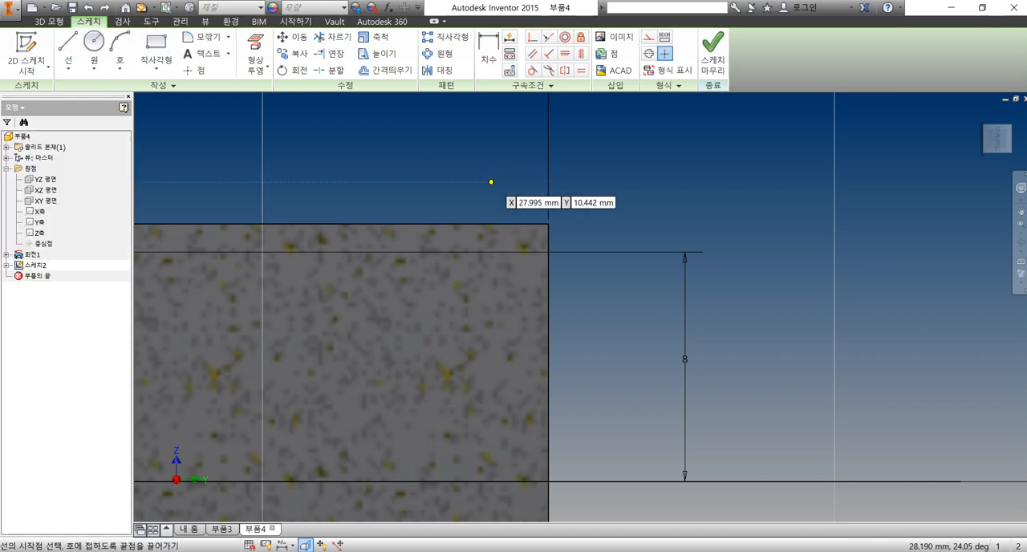
{"action": "left_click", "coordinate": [510, 224]}
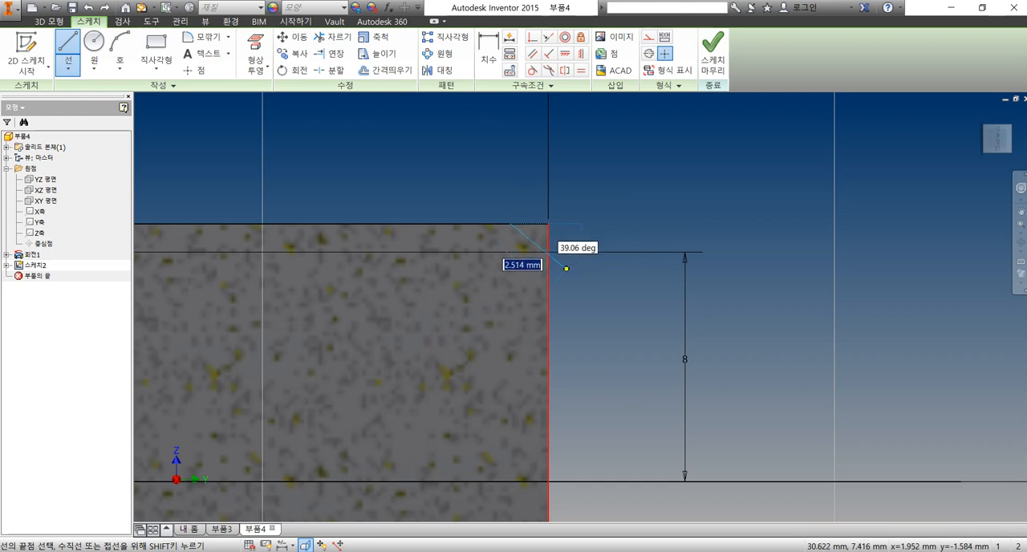
{"action": "left_click", "coordinate": [567, 268]}
{"action": "key", "text": "Escape"}
Dimension the slanted line's upper endpoint from the end edge and set the distance to 1 mm
{"action": "key", "text": "d"}
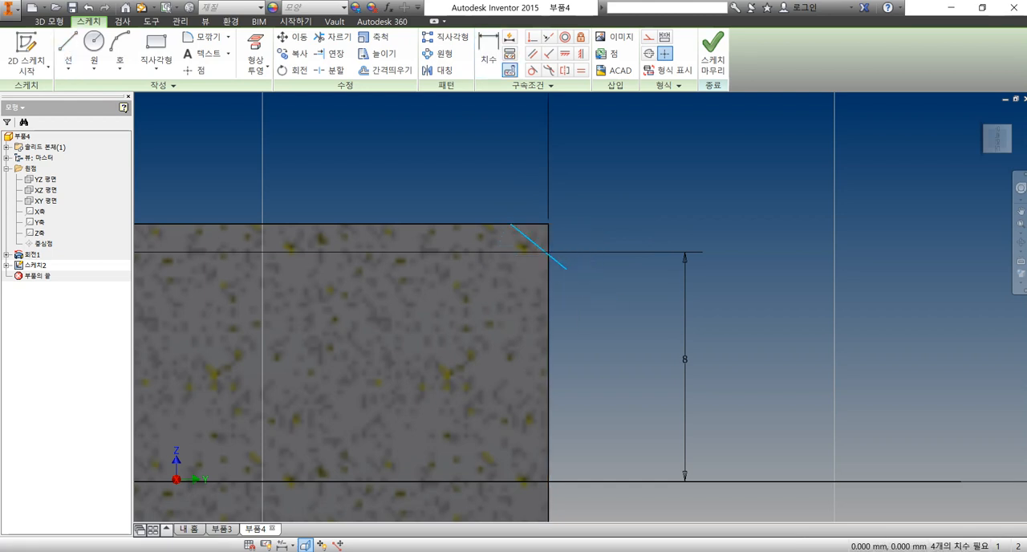
{"action": "left_click", "coordinate": [548, 277]}
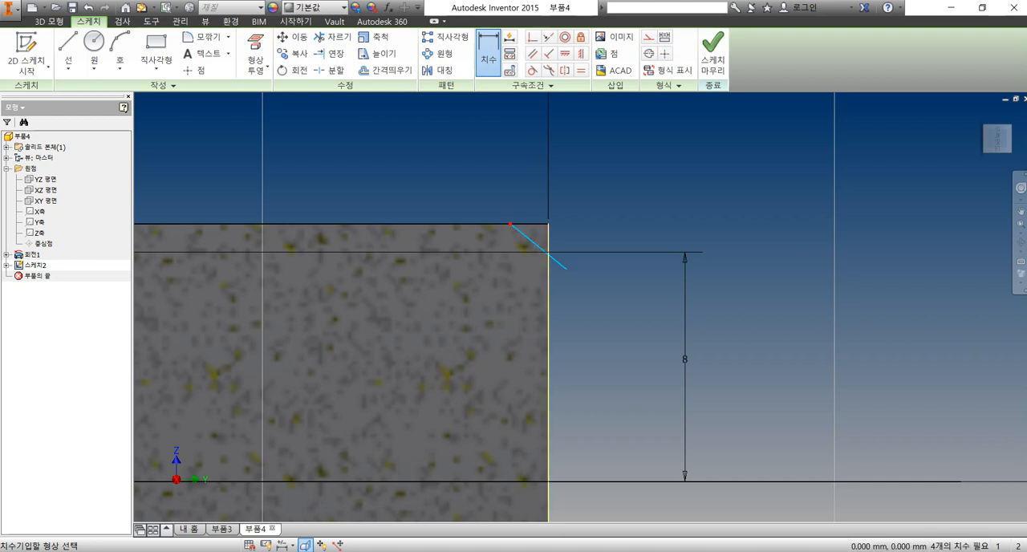
{"action": "left_click", "coordinate": [511, 224]}
{"action": "left_click", "coordinate": [529, 200]}
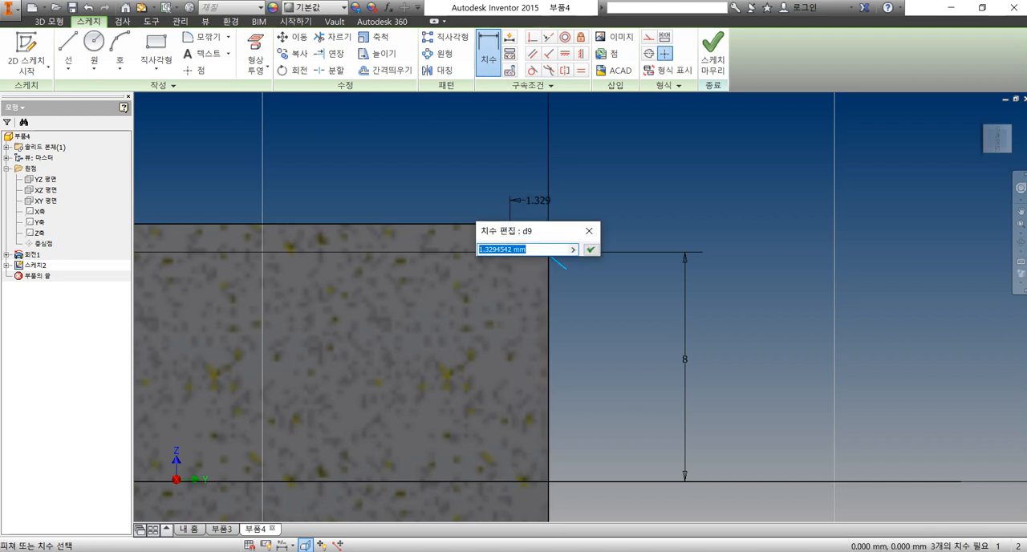
{"action": "type", "text": "1"}
{"action": "key", "text": "Return"}
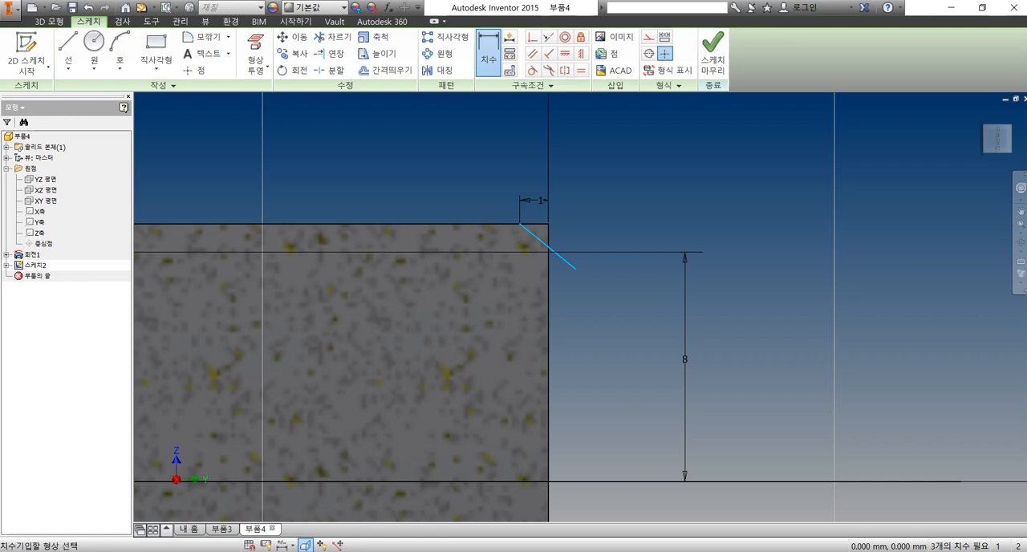
Dimension the angle between the slanted line and the end edge and set it to 30 degrees
{"action": "left_click", "coordinate": [548, 283]}
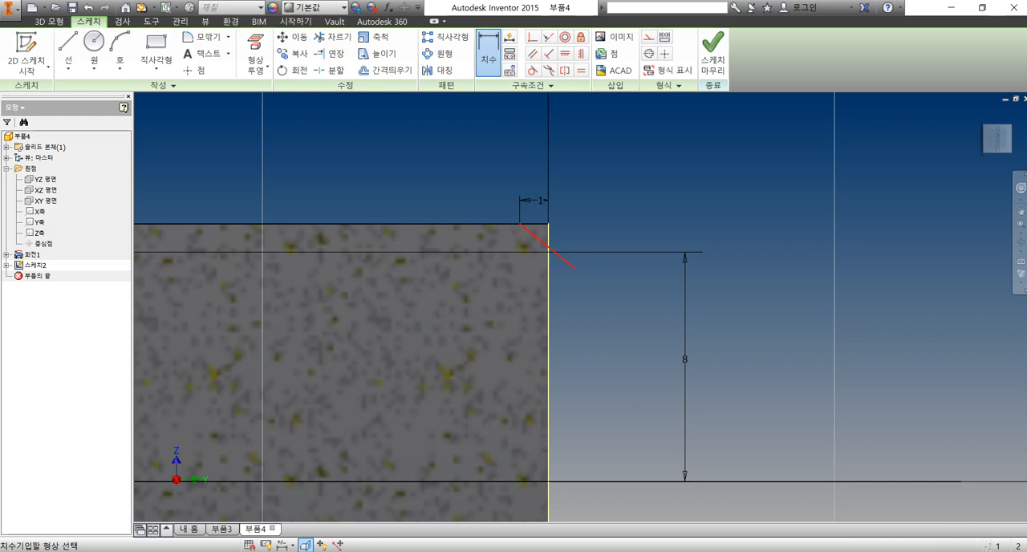
{"action": "left_click", "coordinate": [558, 254]}
{"action": "left_click", "coordinate": [494, 190]}
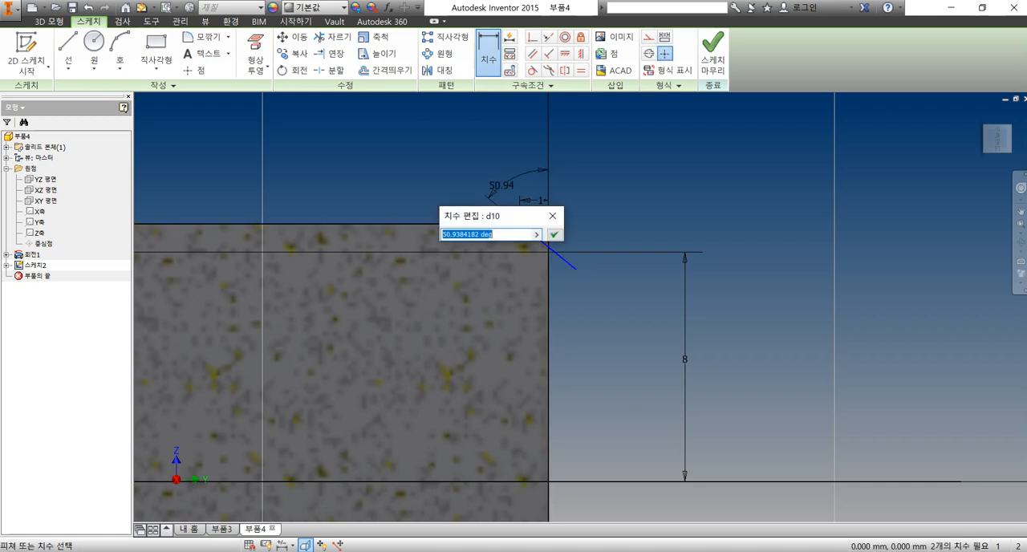
{"action": "type", "text": "30"}
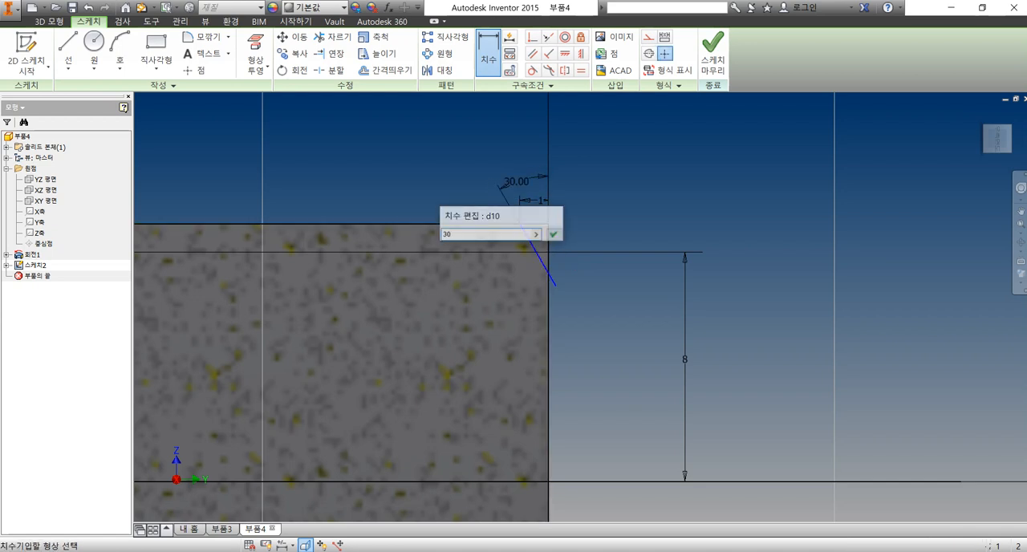
{"action": "key", "text": "Return"}
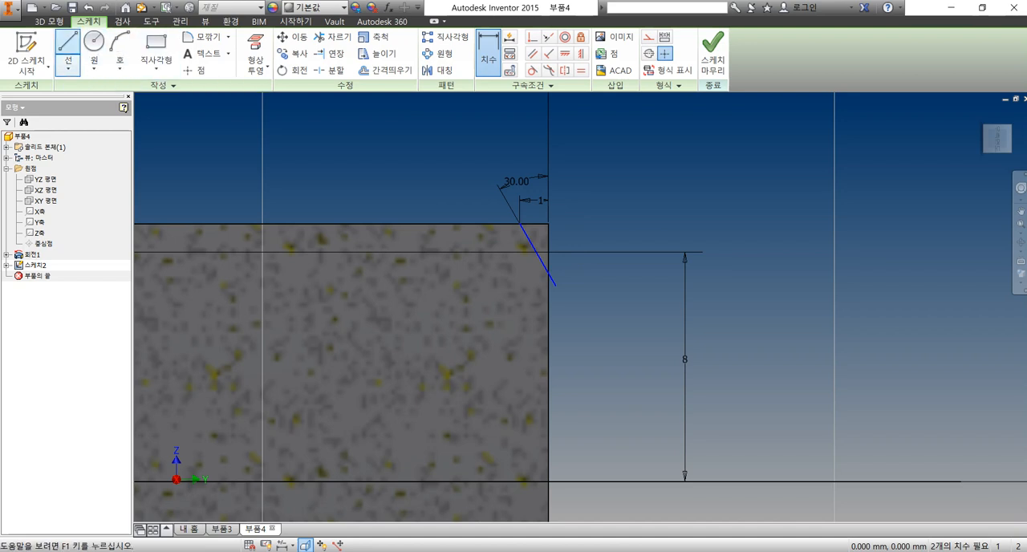
Close the corner cut profile with lines outside the part joining the slanted line's ends, and finish the sketch
{"action": "left_click", "coordinate": [67, 53]}
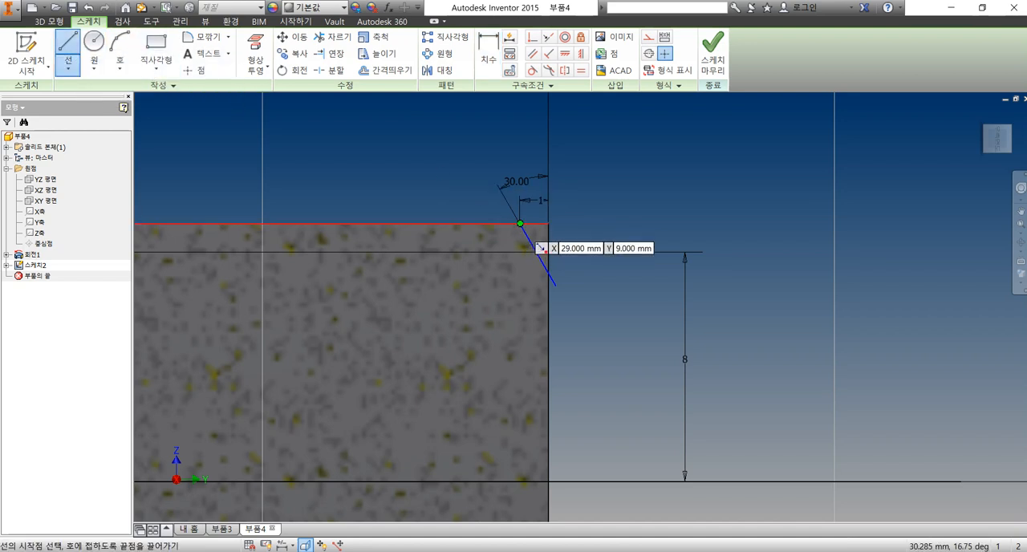
{"action": "left_click", "coordinate": [520, 224]}
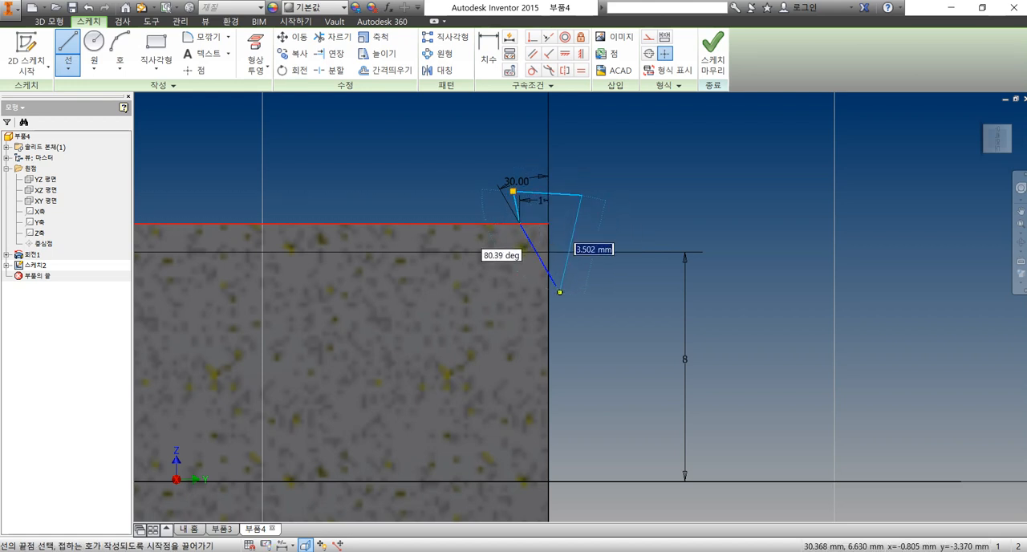
{"action": "left_click", "coordinate": [556, 285]}
{"action": "left_click", "coordinate": [713, 57]}
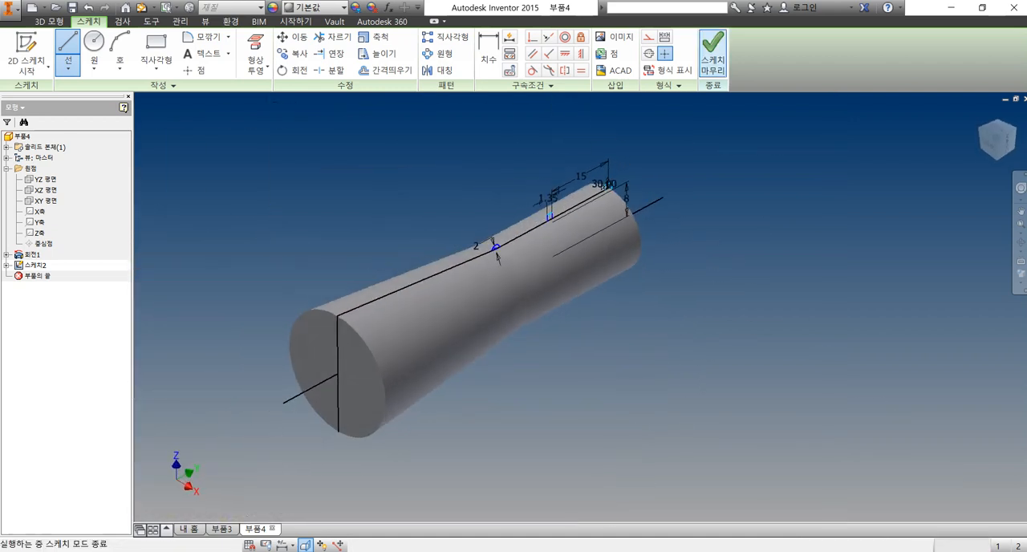
Start a Revolve in cut mode and select the closed corner profile at the straight section's end
{"action": "left_click", "coordinate": [93, 53]}
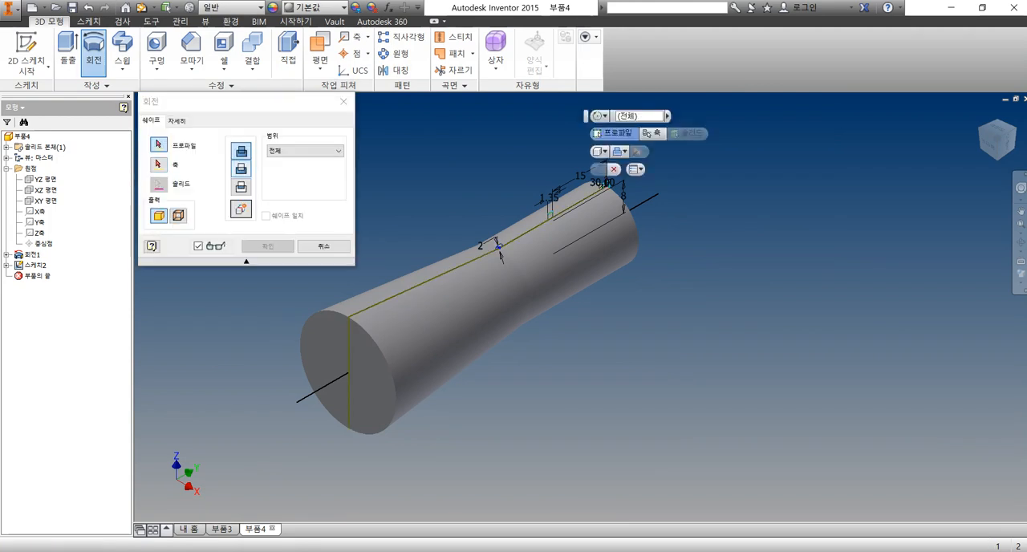
{"action": "left_click", "coordinate": [240, 168]}
{"action": "scroll", "coordinate": [612, 217], "scroll_direction": "down", "scroll_amount": 5}
{"action": "scroll", "coordinate": [654, 218], "scroll_direction": "up", "scroll_amount": 6}
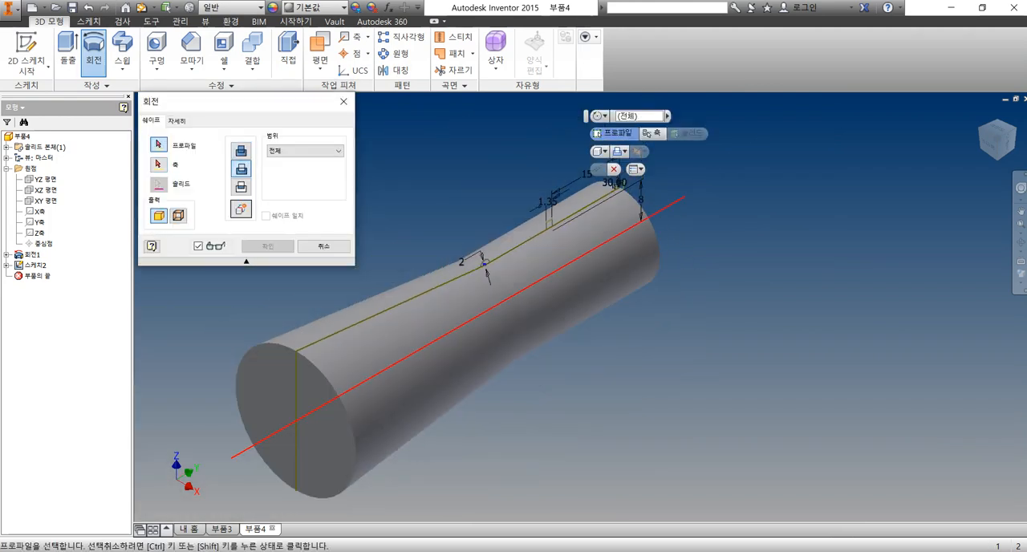
{"action": "scroll", "coordinate": [658, 226], "scroll_direction": "down", "scroll_amount": 3}
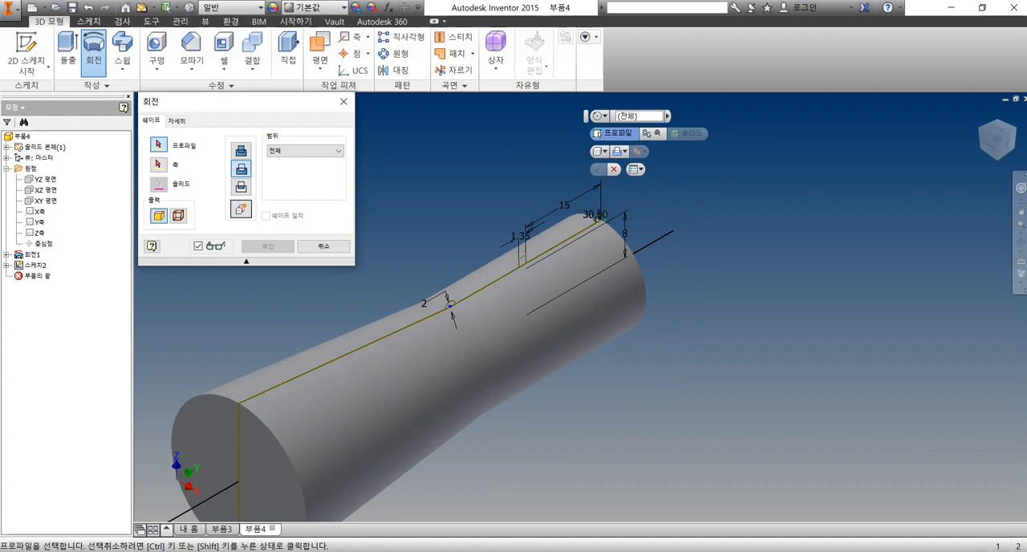
{"action": "scroll", "coordinate": [601, 222], "scroll_direction": "down", "scroll_amount": 5}
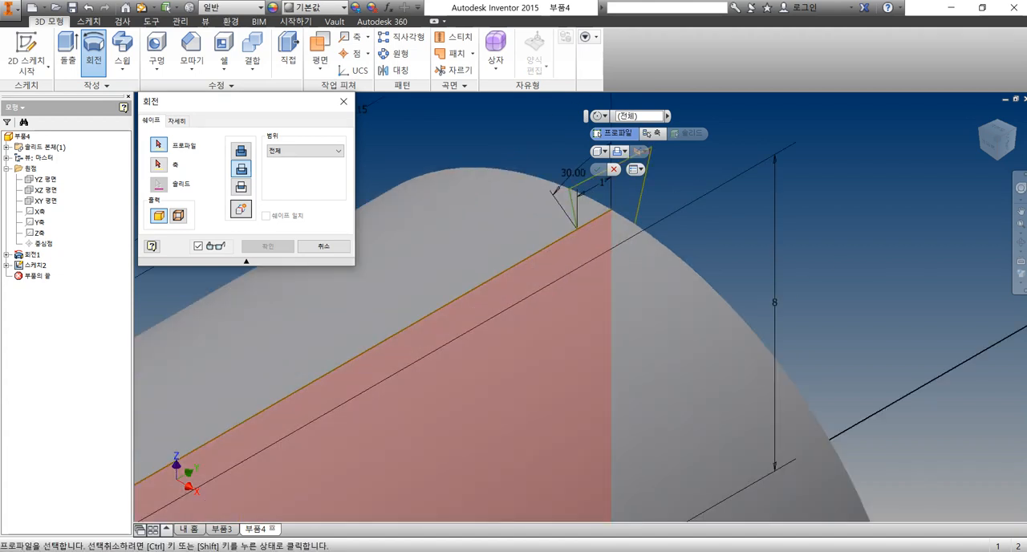
{"action": "left_click", "coordinate": [619, 227]}
{"action": "scroll", "coordinate": [688, 209], "scroll_direction": "up", "scroll_amount": 3}
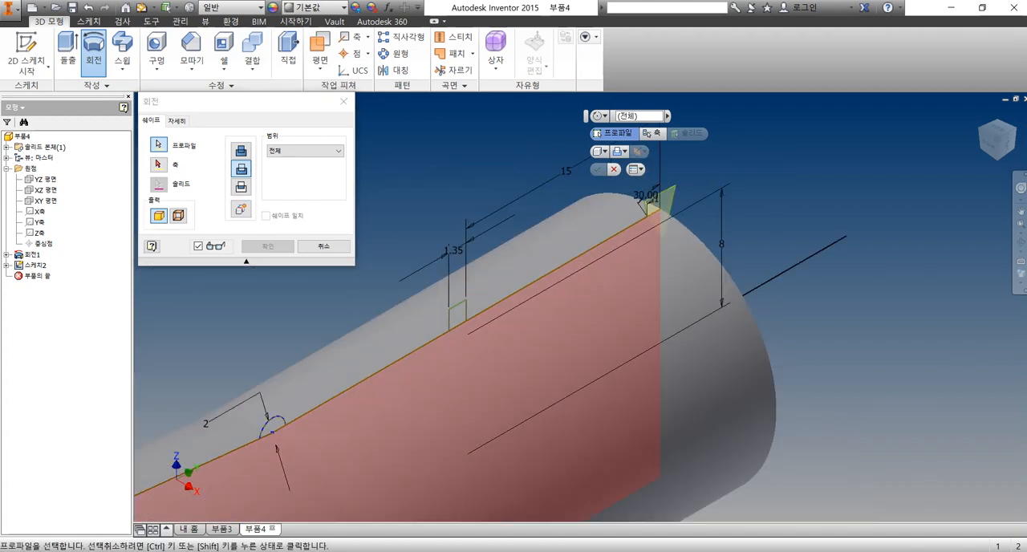
Add the 1.35 mm wide groove rectangle and the 2 mm circular profile to the revolved cut
{"action": "scroll", "coordinate": [576, 298], "scroll_direction": "up", "scroll_amount": 4}
{"action": "scroll", "coordinate": [530, 324], "scroll_direction": "down", "scroll_amount": 7}
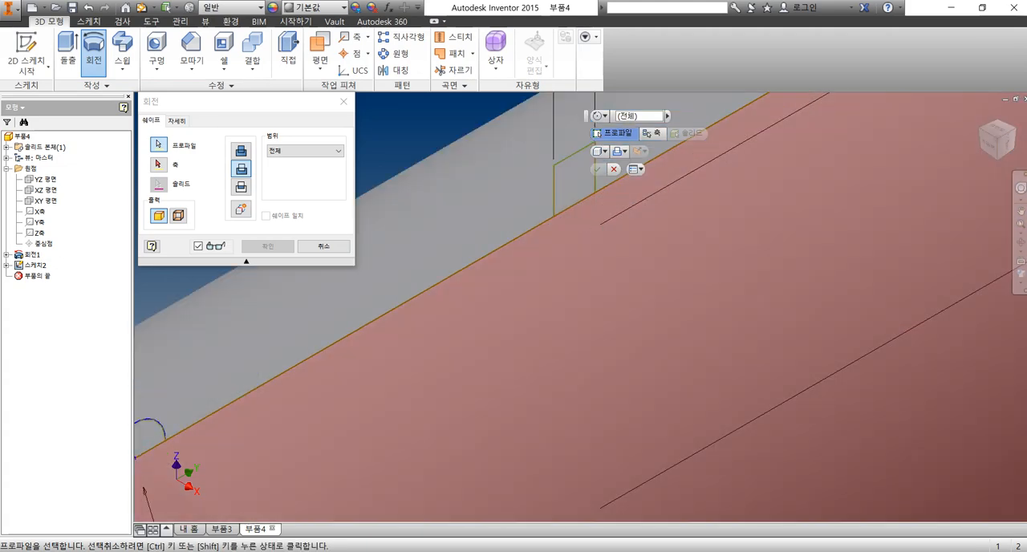
{"action": "left_click", "coordinate": [574, 201]}
{"action": "scroll", "coordinate": [585, 292], "scroll_direction": "up", "scroll_amount": 6}
{"action": "scroll", "coordinate": [504, 335], "scroll_direction": "down", "scroll_amount": 5}
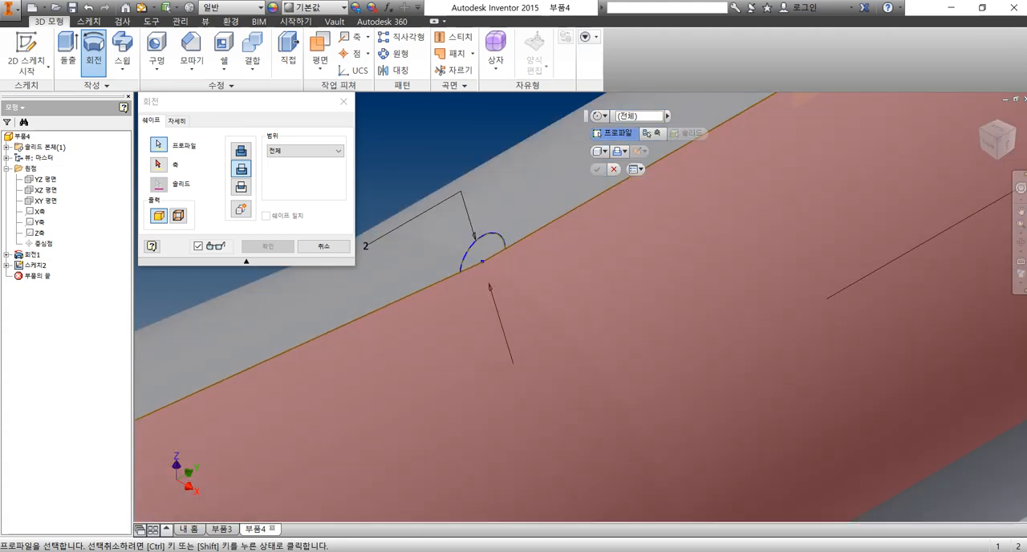
{"action": "left_click", "coordinate": [485, 268]}
{"action": "scroll", "coordinate": [529, 279], "scroll_direction": "up", "scroll_amount": 6}
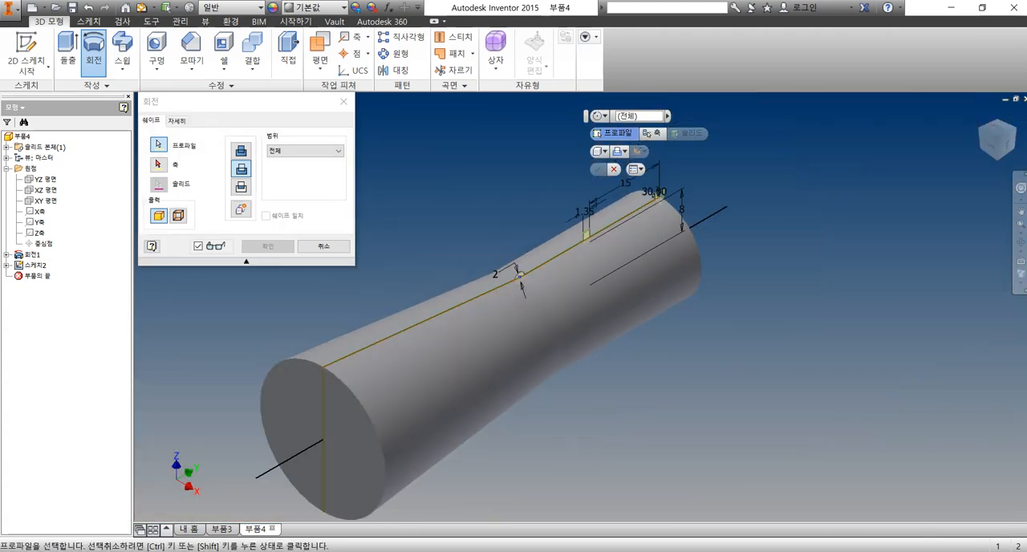
Set the part's centreline as the revolve axis and create the full revolved cut
{"action": "left_click", "coordinate": [159, 165]}
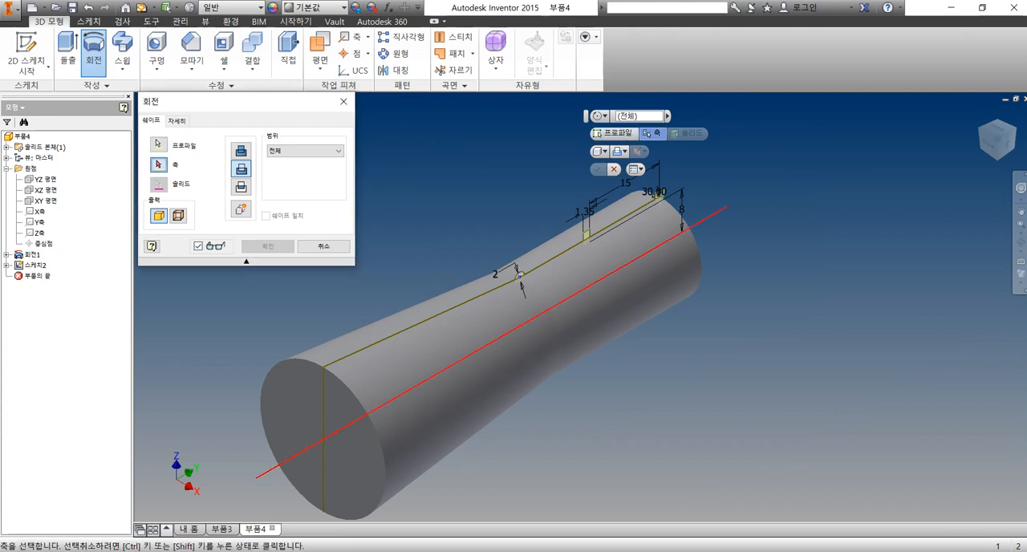
{"action": "left_click", "coordinate": [690, 228]}
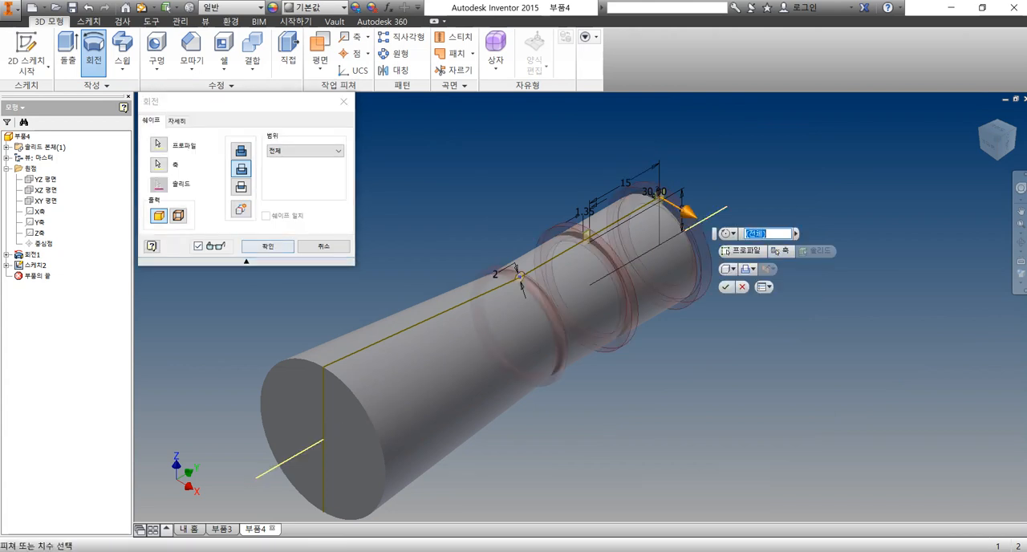
{"action": "key", "text": "Return"}
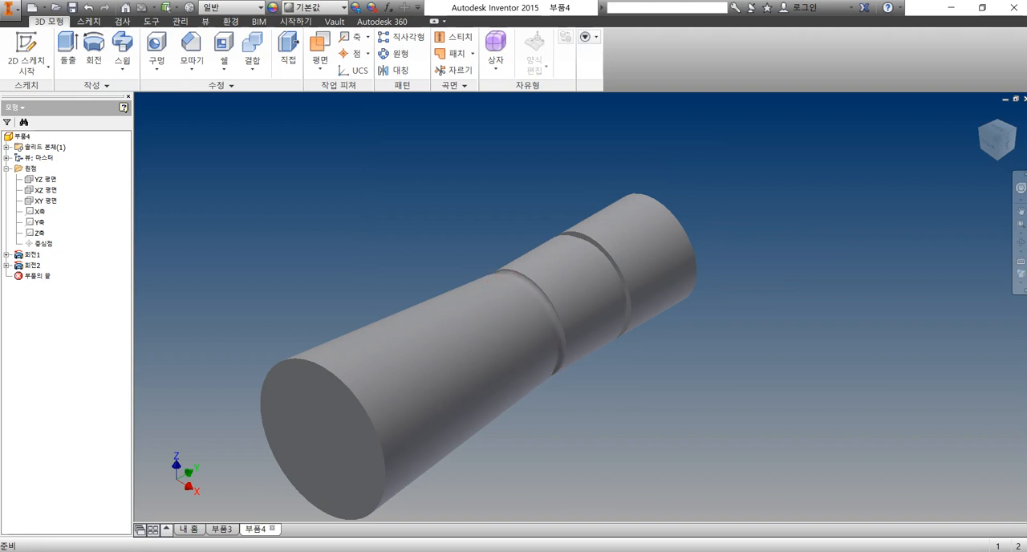
Create a new sketch on the XY plane and slice the part's display at the sketch plane
{"action": "mouse_move", "coordinate": [561, 321]}
{"action": "middle_mouse_down", "text": "shift"}
{"action": "mouse_move", "coordinate": [443, 326]}
{"action": "mouse_move", "coordinate": [562, 321]}
{"action": "middle_mouse_up", "text": "shift"}
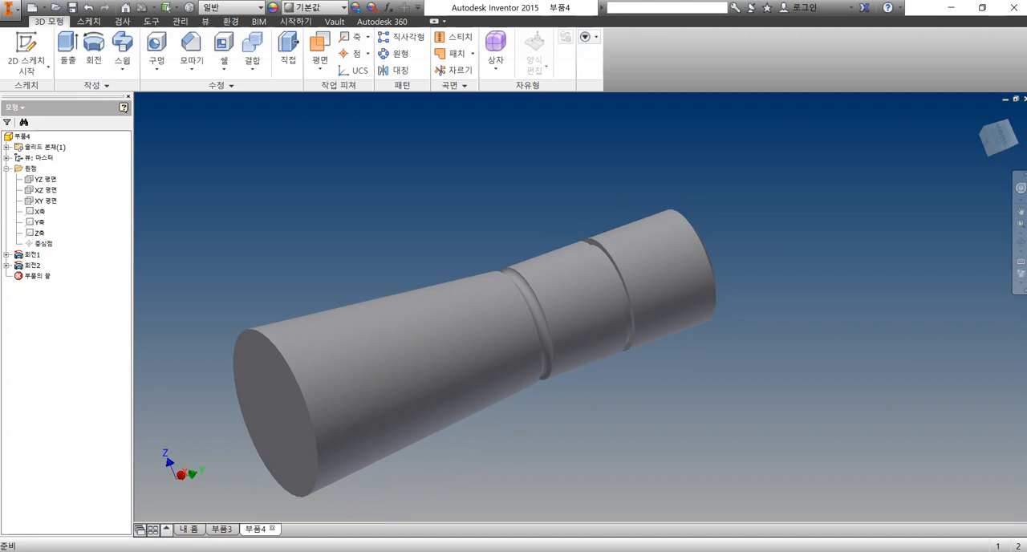
{"action": "middle_click_drag", "start_coordinate": [449, 321], "coordinate": [525, 343], "text": "shift"}
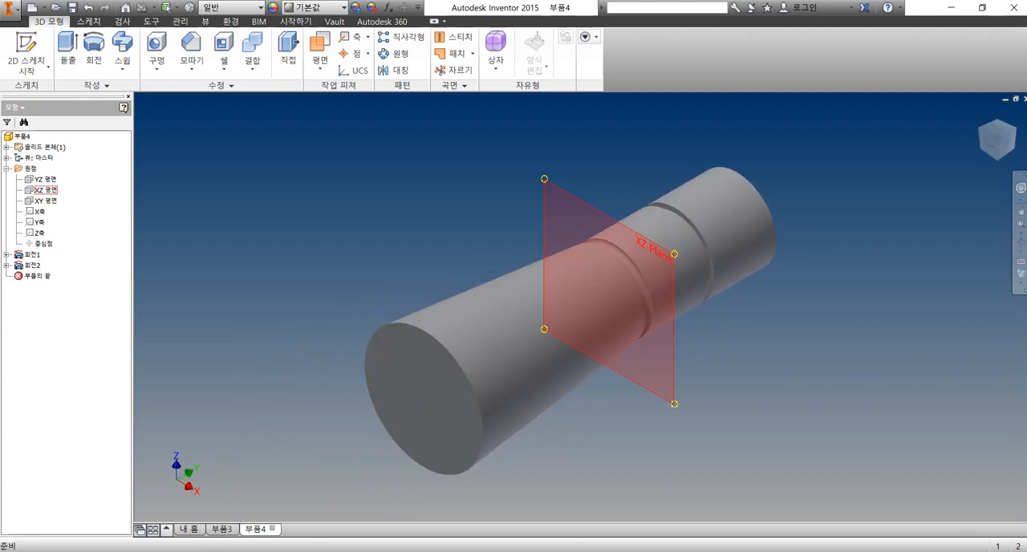
{"action": "right_click", "coordinate": [42, 200]}
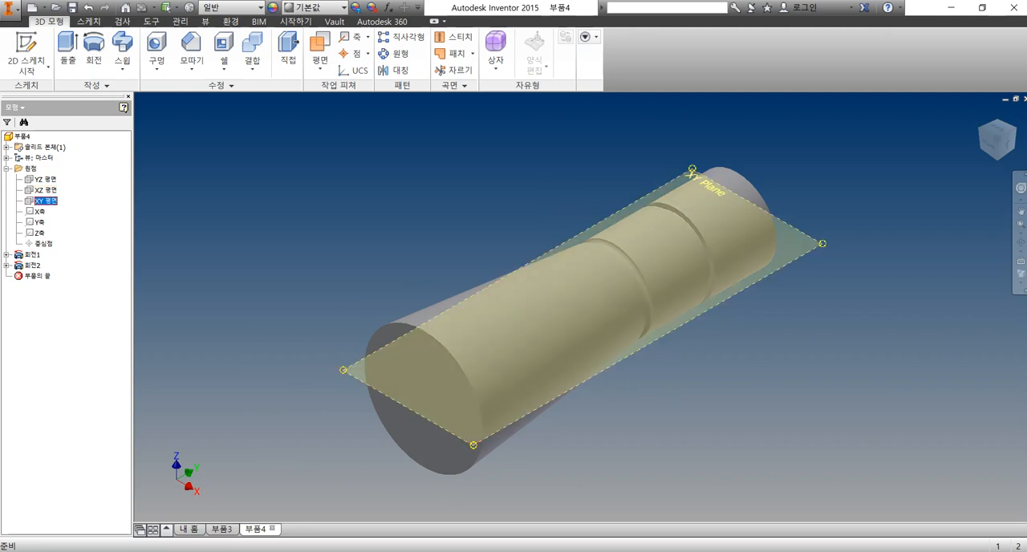
{"action": "left_click", "coordinate": [71, 228]}
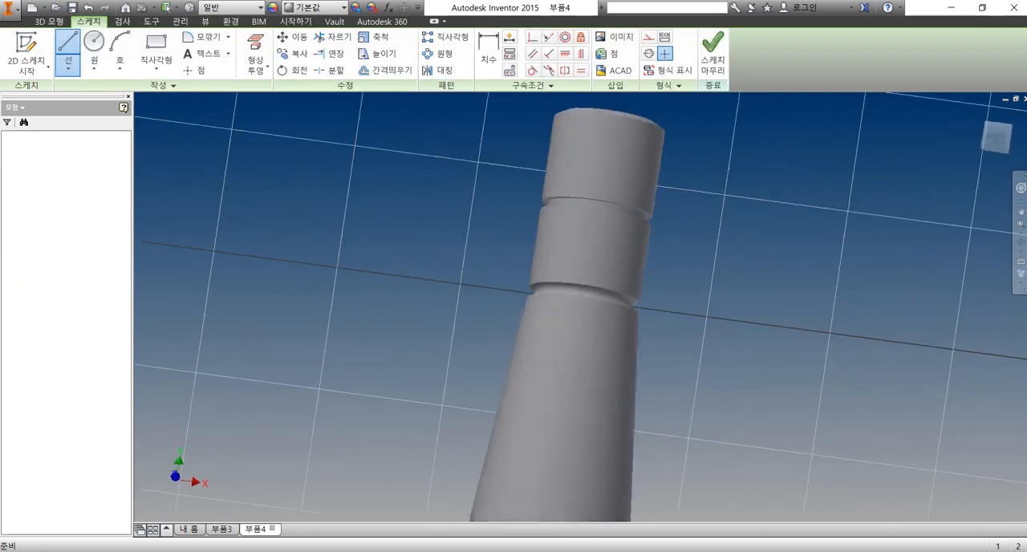
{"action": "scroll", "coordinate": [306, 302], "scroll_direction": "down", "scroll_amount": 5}
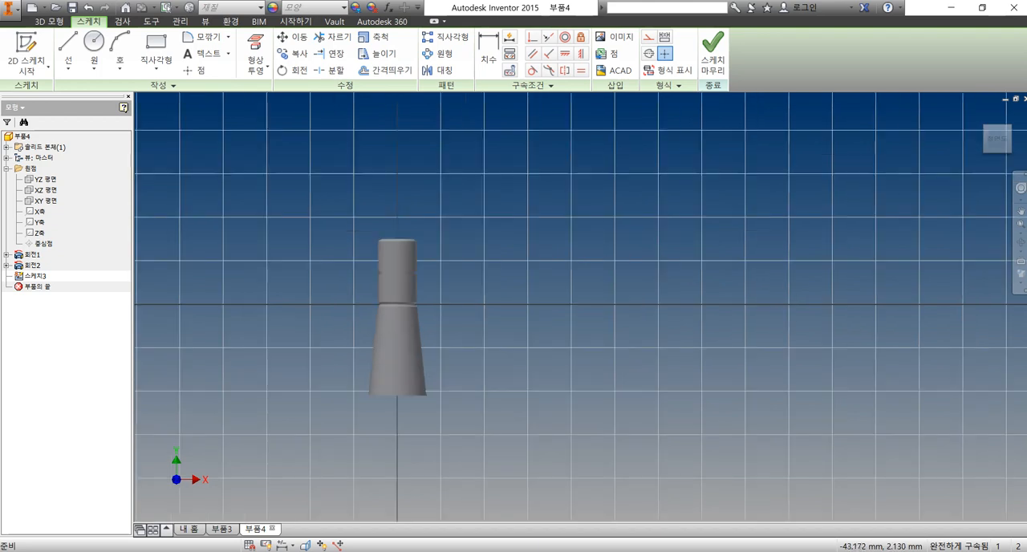
{"action": "key", "text": "F7"}
{"action": "scroll", "coordinate": [317, 322], "scroll_direction": "up", "scroll_amount": 3}
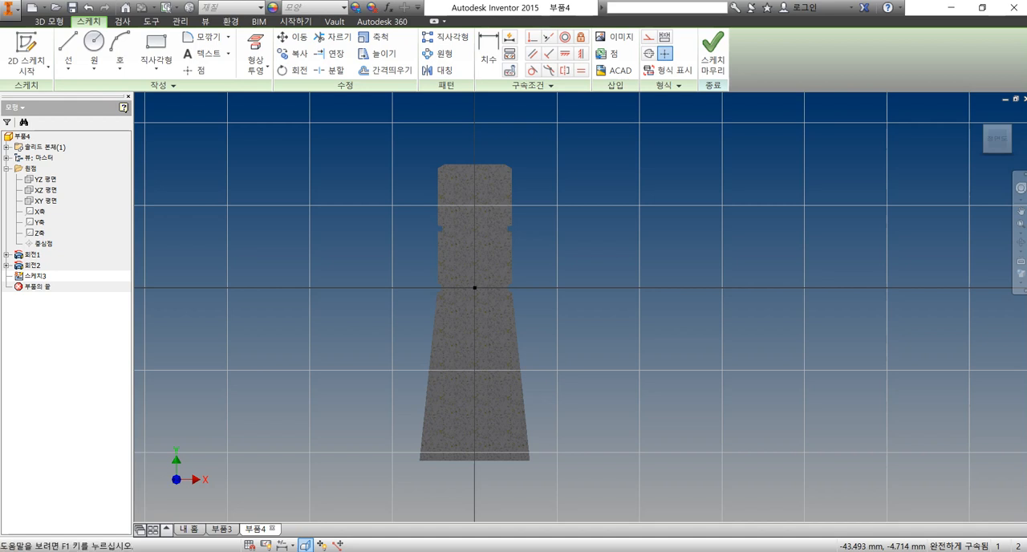
Project the Y axis into the sketch as a centre reference line
{"action": "left_click", "coordinate": [256, 67]}
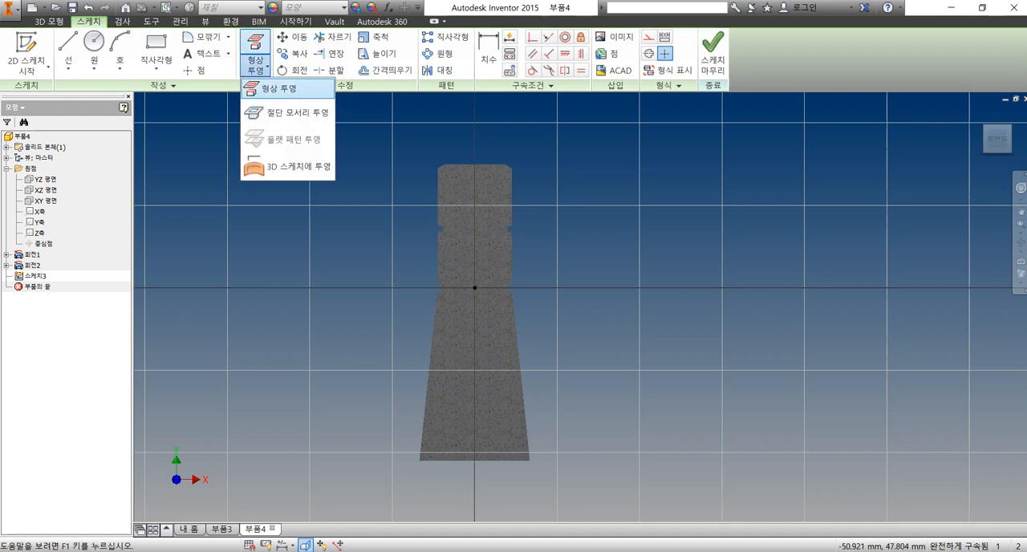
{"action": "left_click", "coordinate": [277, 88]}
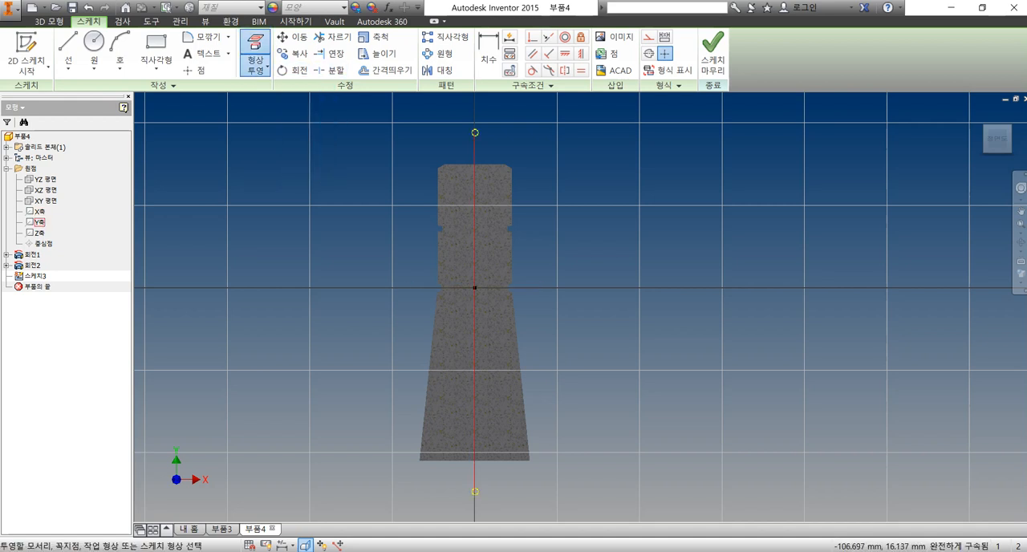
{"action": "left_click", "coordinate": [40, 222]}
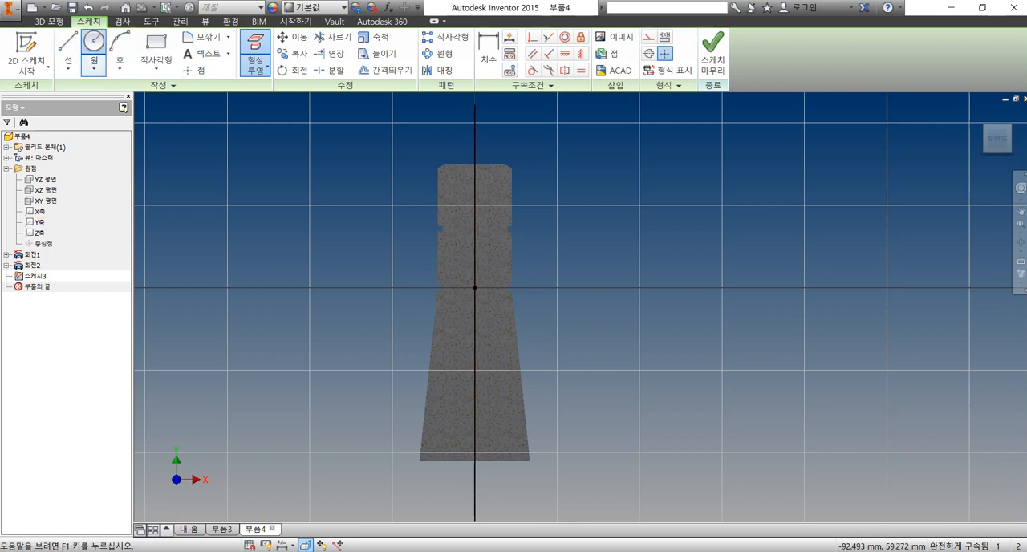
Sketch an 11 mm diameter circle centred on the projected centreline in the tapered section
{"action": "left_click", "coordinate": [94, 44]}
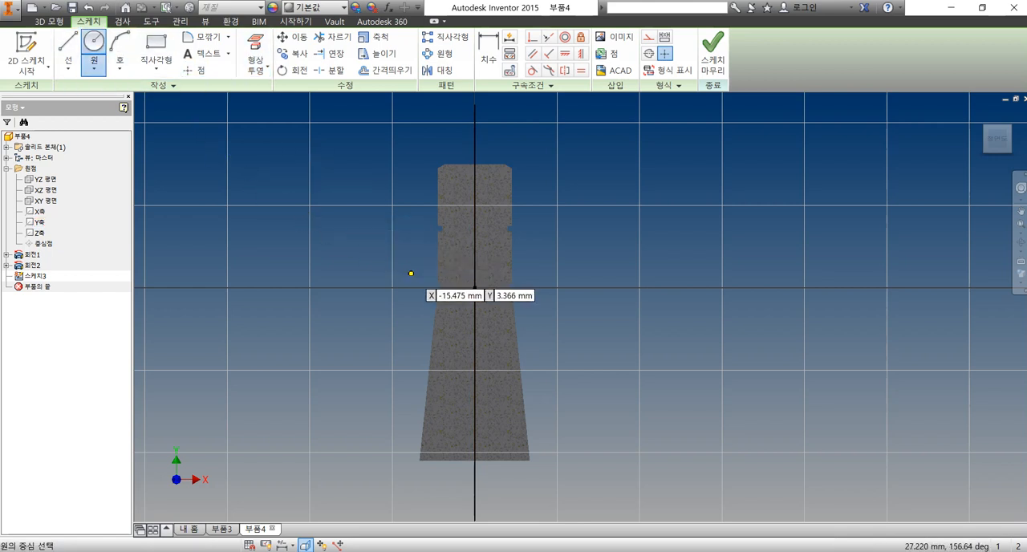
{"action": "left_click", "coordinate": [475, 342]}
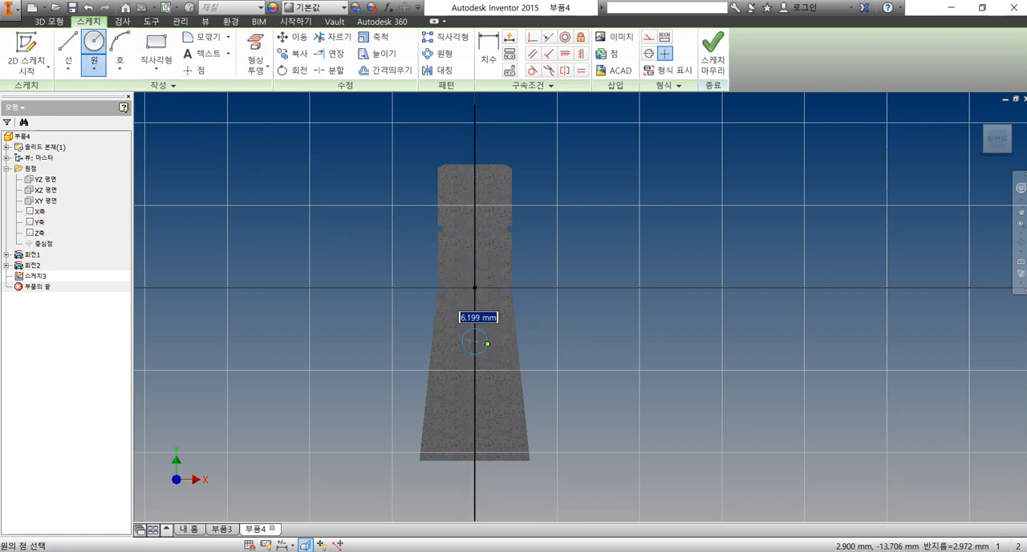
{"action": "key", "text": "Return"}
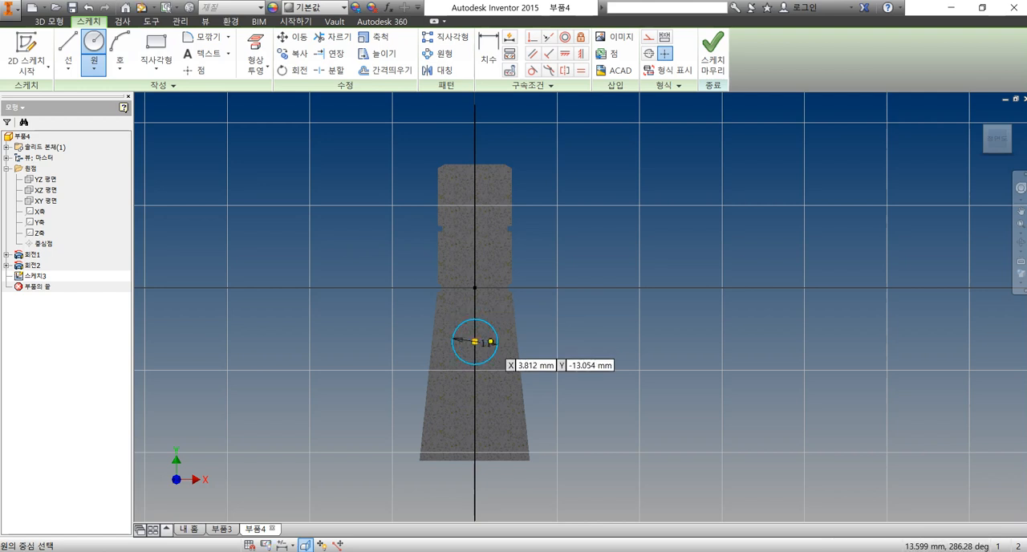
Dimension the circle's centre 29 mm from the wide end of the part and finish the sketch
{"action": "left_click", "coordinate": [489, 58]}
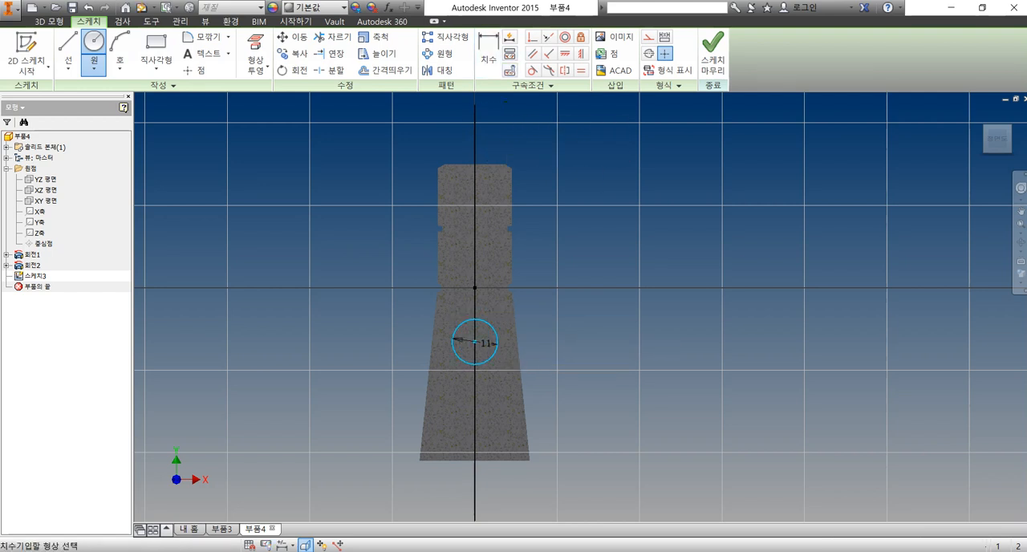
{"action": "left_click", "coordinate": [492, 461]}
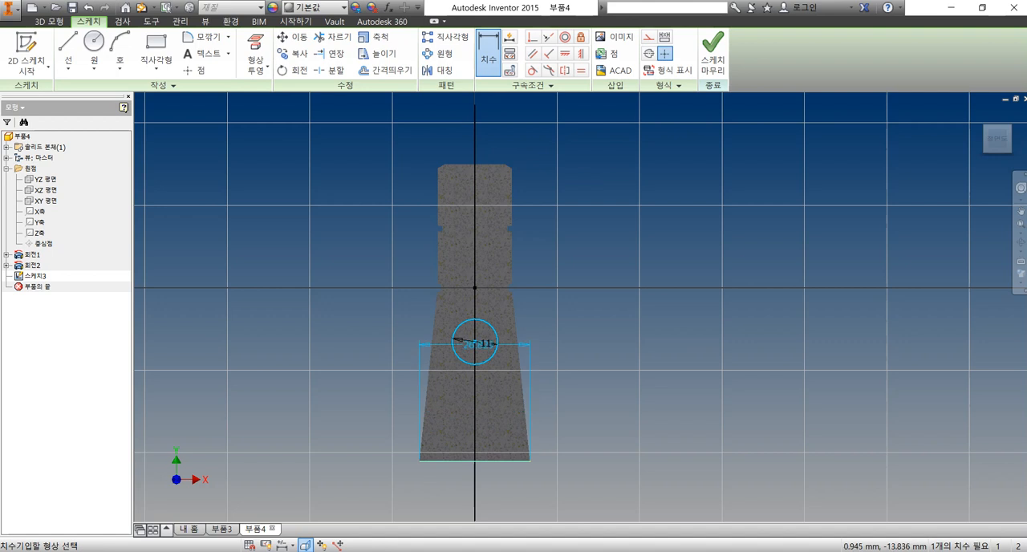
{"action": "left_click", "coordinate": [475, 341]}
{"action": "left_click", "coordinate": [586, 397]}
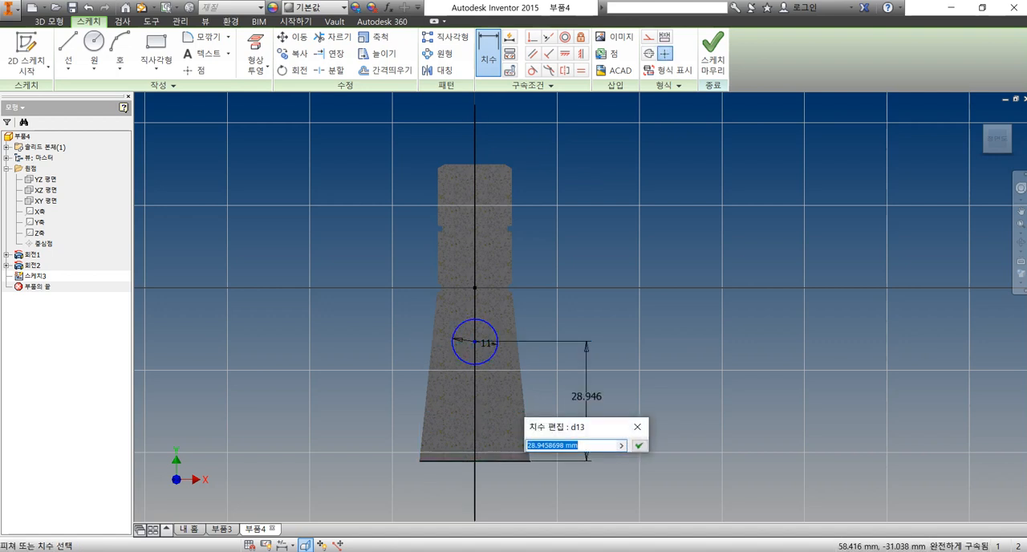
{"action": "type", "text": "29"}
{"action": "key", "text": "Return"}
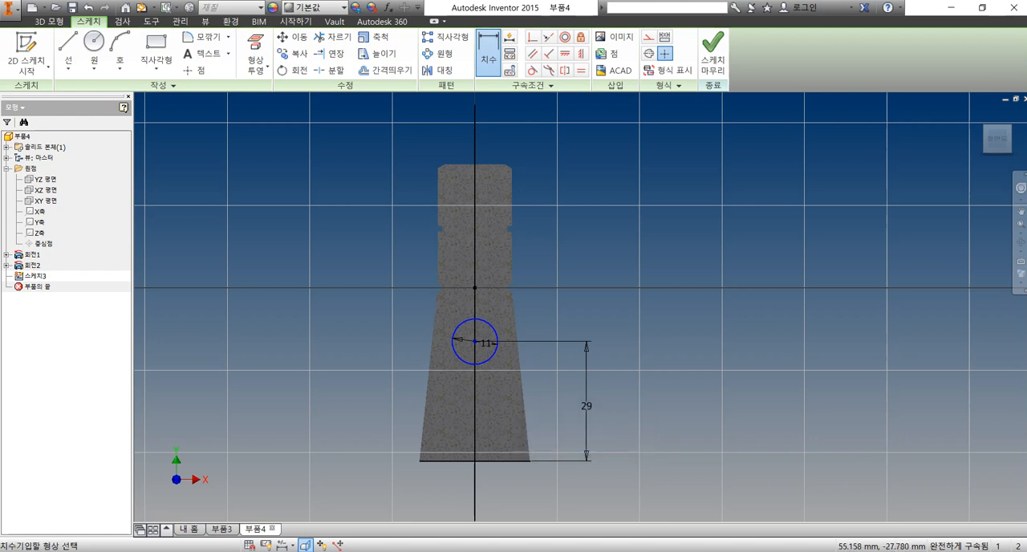
{"action": "left_click", "coordinate": [713, 55]}
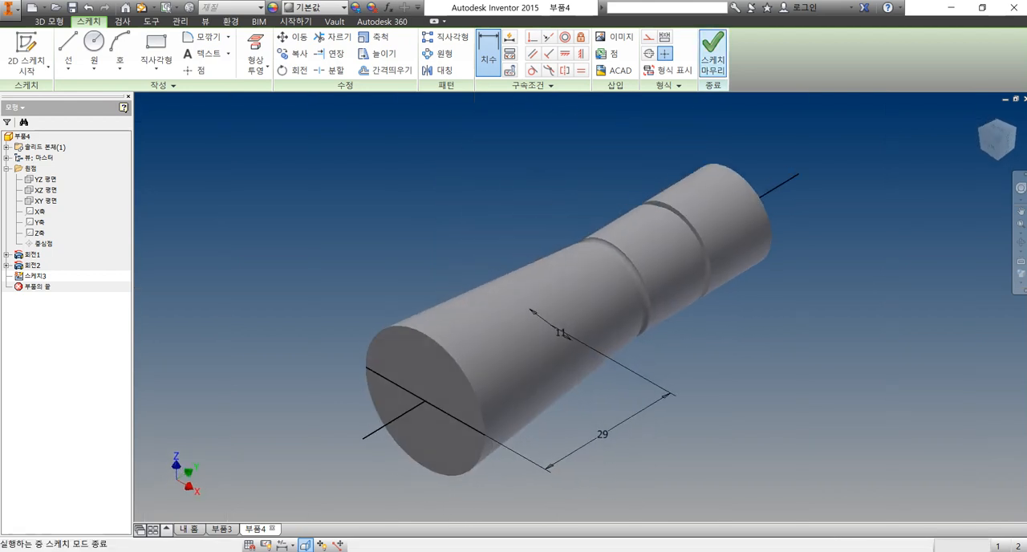
Extrude the 11 mm circle as a cut 37 mm in the first direction through one side of the tapered section
{"action": "left_click", "coordinate": [67, 50]}
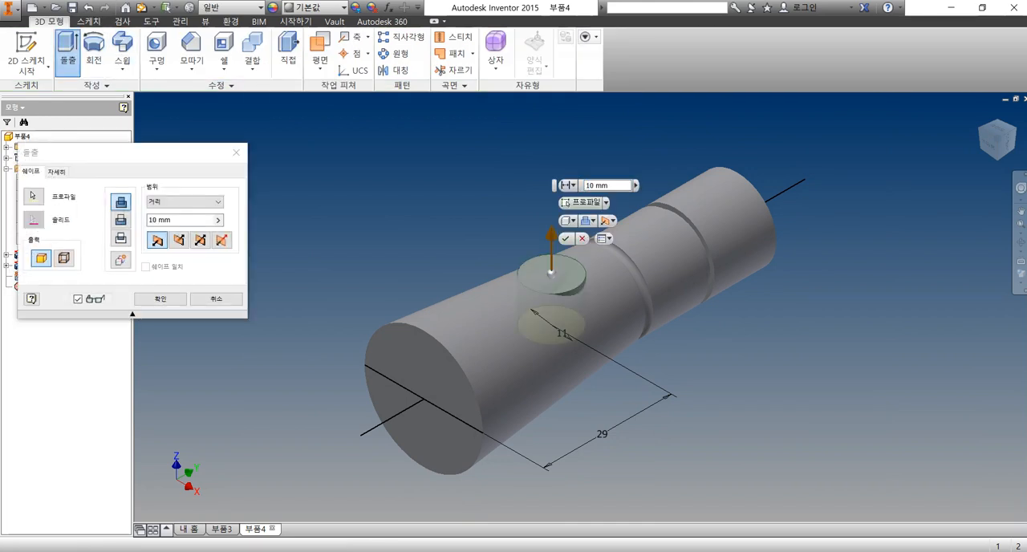
{"action": "left_click", "coordinate": [200, 240]}
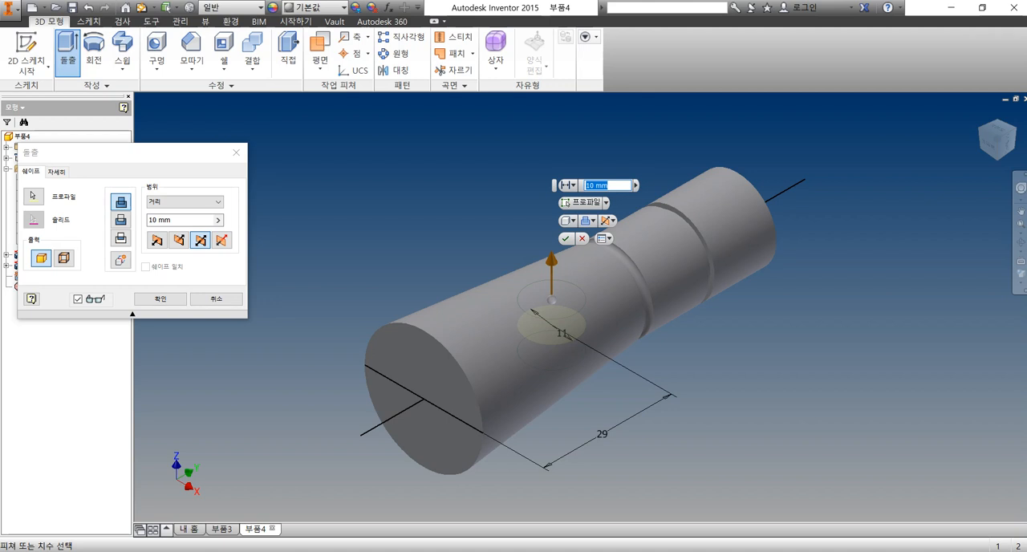
{"action": "left_click_drag", "start_coordinate": [552, 261], "coordinate": [552, 192]}
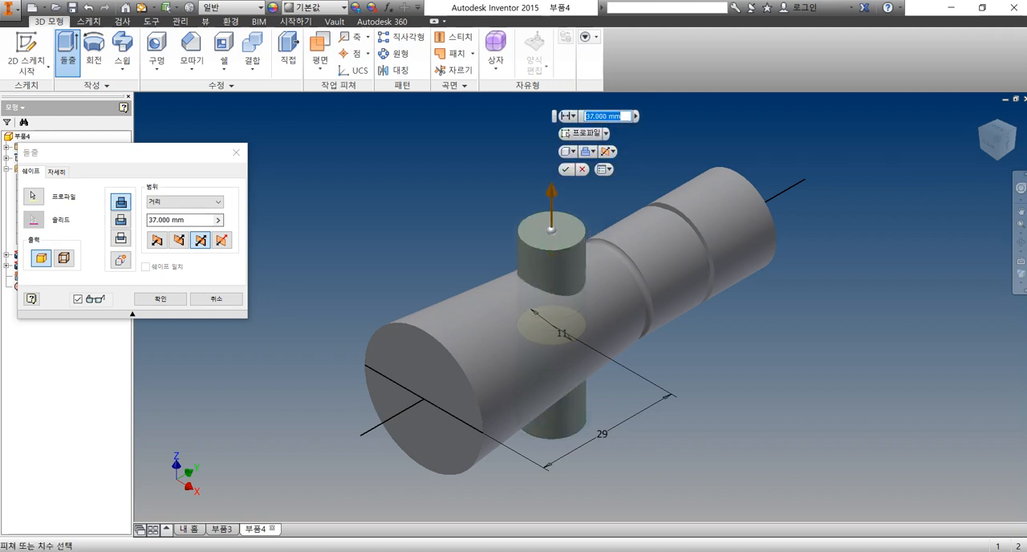
{"action": "left_click", "coordinate": [158, 240]}
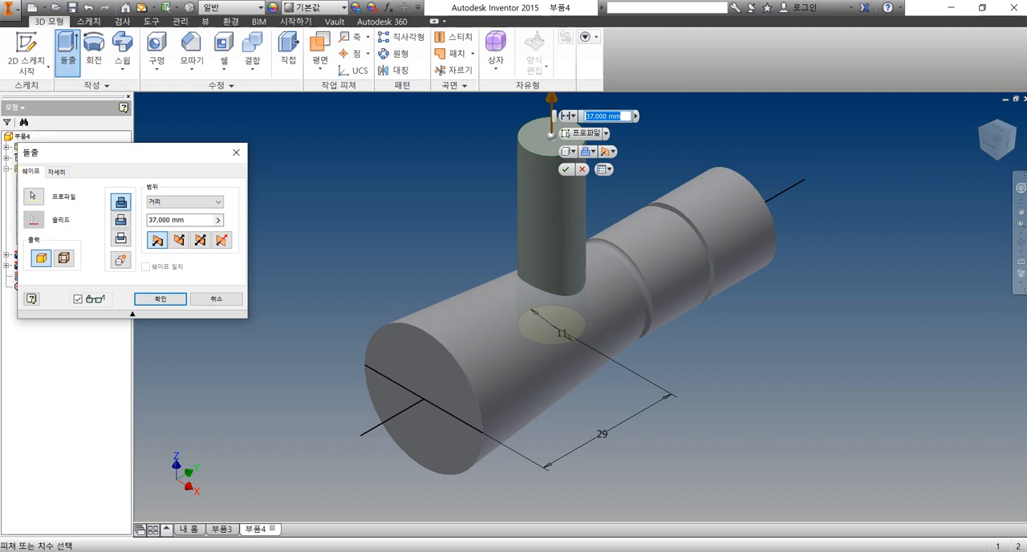
{"action": "left_click", "coordinate": [121, 219]}
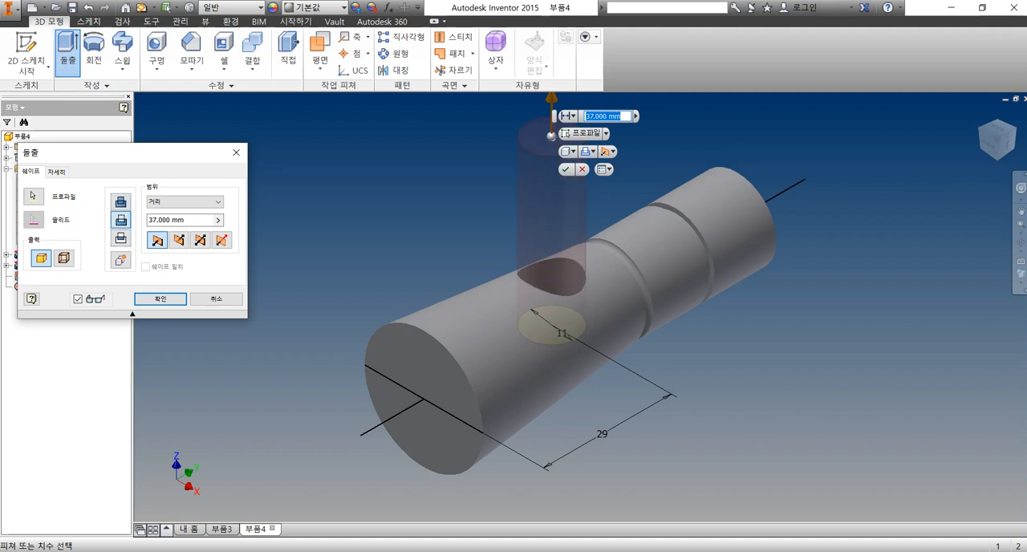
{"action": "key", "text": "Return"}
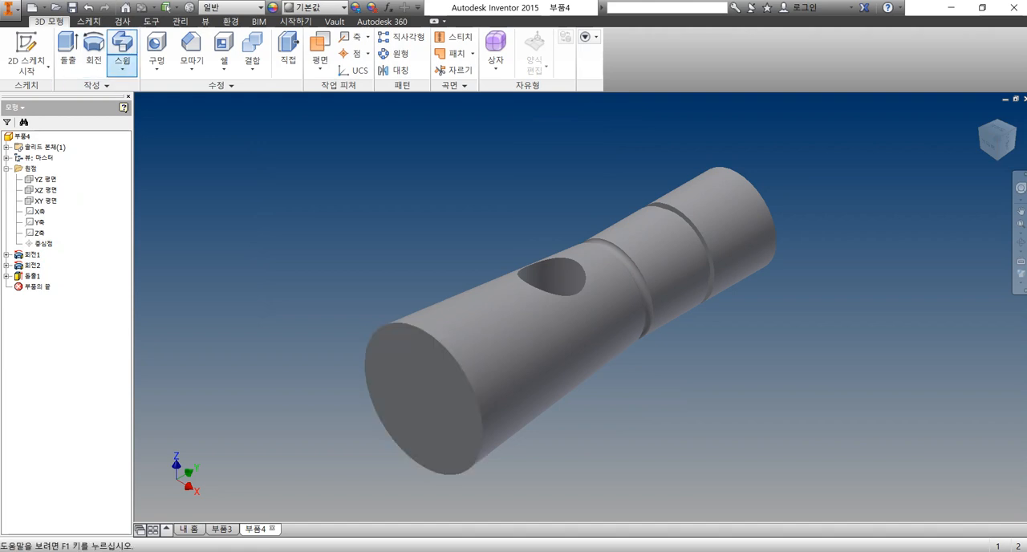
Start a hole with concentric placement on the wide end face, referenced to that face's circular edge
{"action": "left_click", "coordinate": [156, 50]}
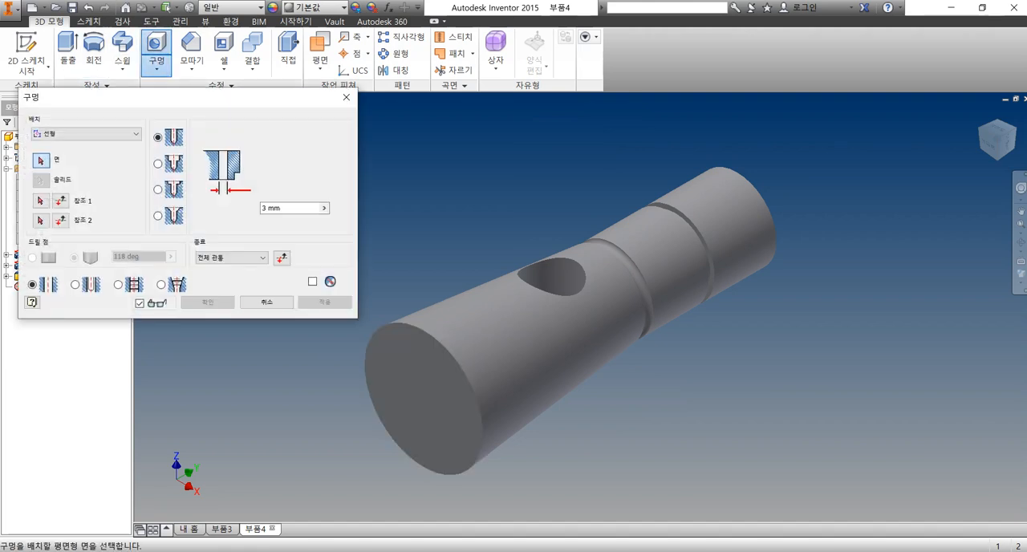
{"action": "left_click", "coordinate": [85, 133]}
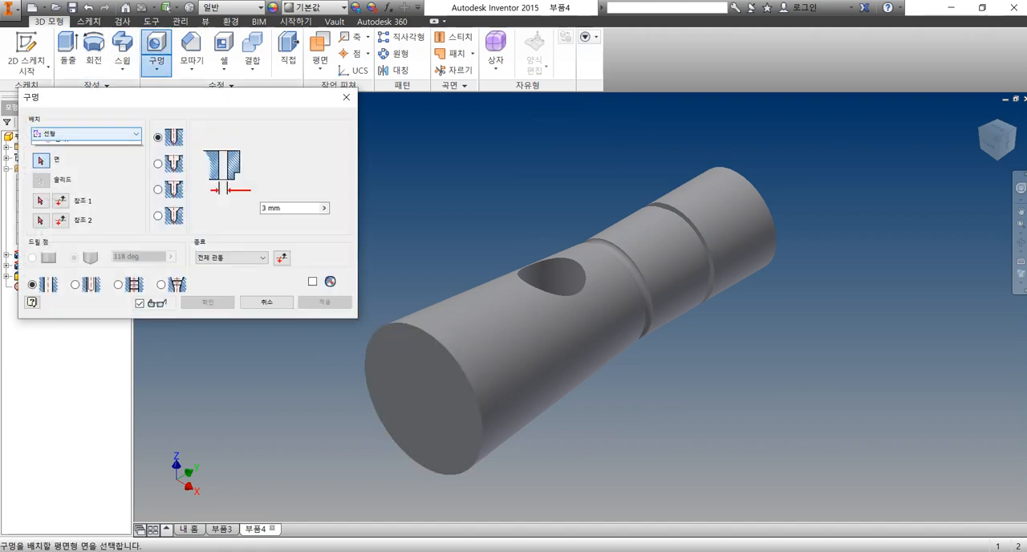
{"action": "left_click", "coordinate": [61, 166]}
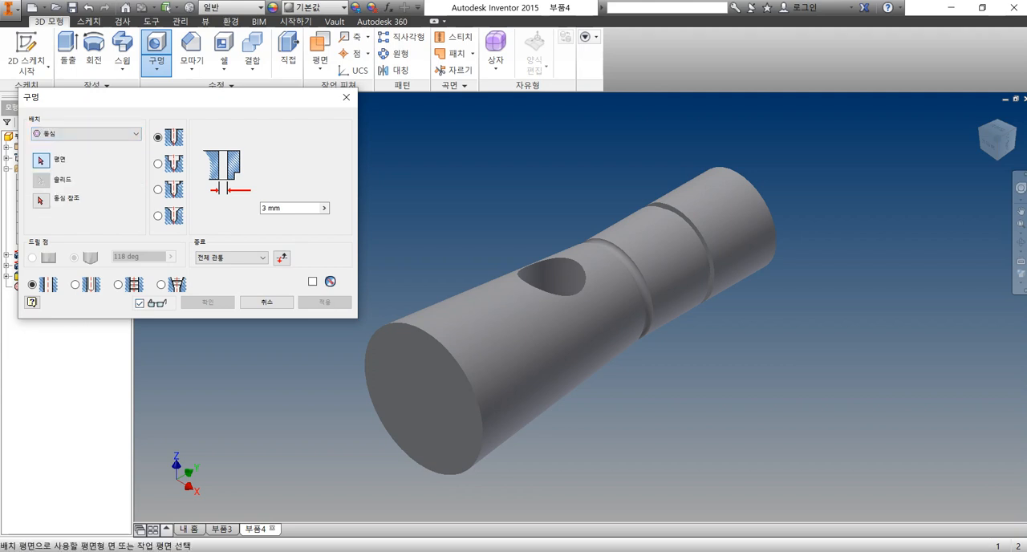
{"action": "left_click", "coordinate": [449, 418]}
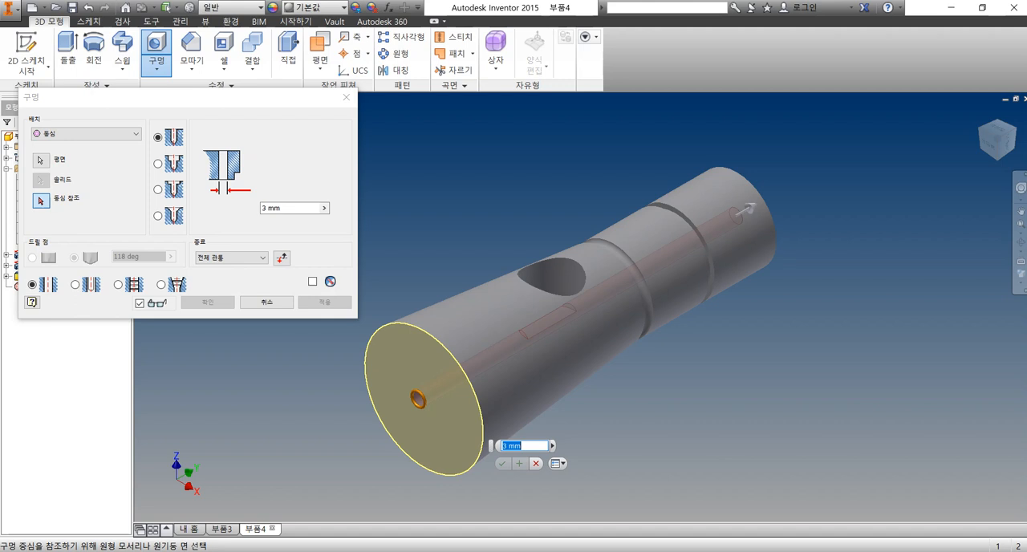
{"action": "left_click", "coordinate": [479, 401]}
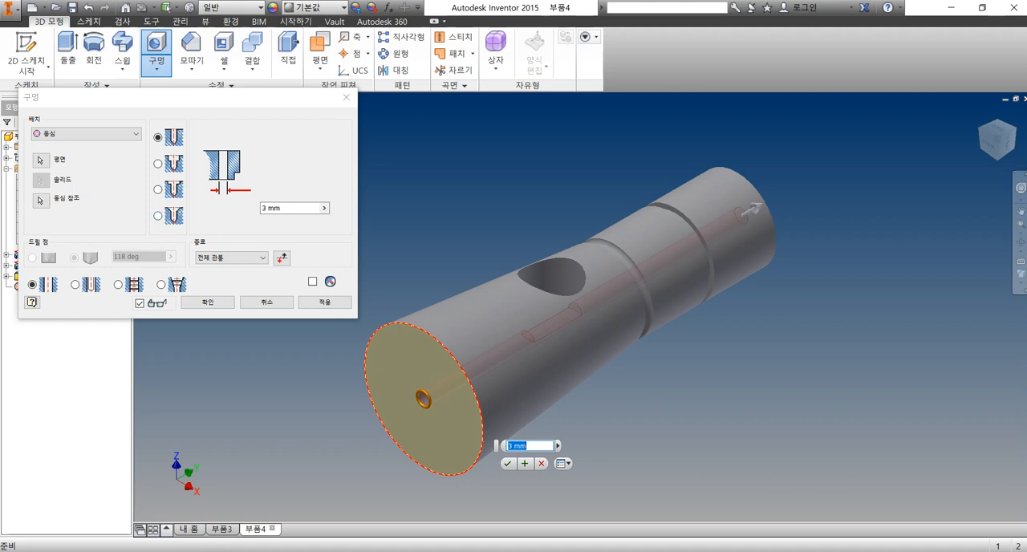
Set the hole's termination to distance with a 34.5 mm depth and 11 mm diameter, and create it
{"action": "left_click", "coordinate": [233, 258]}
{"action": "left_click", "coordinate": [229, 269]}
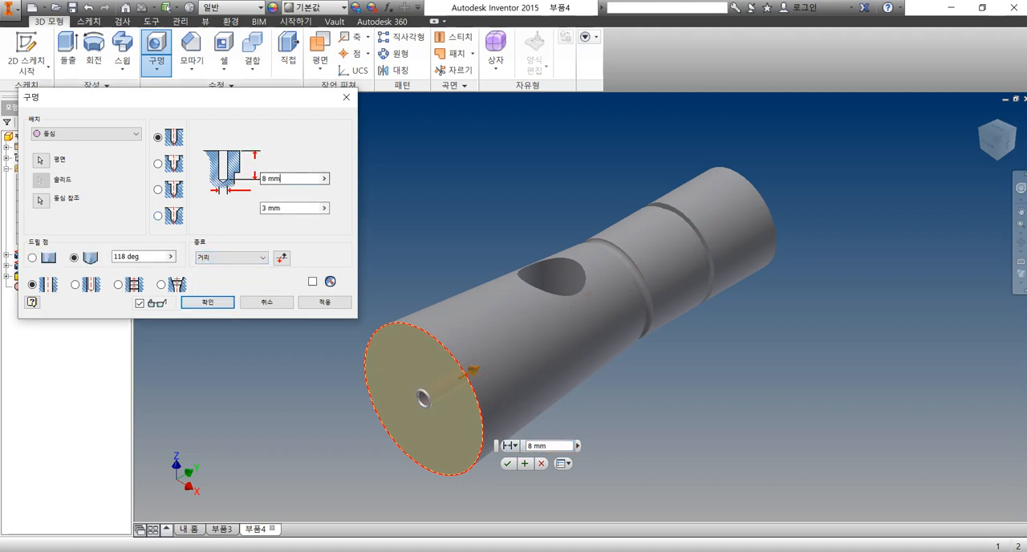
{"action": "left_click_drag", "start_coordinate": [282, 178], "coordinate": [261, 179]}
{"action": "type", "text": "11"}
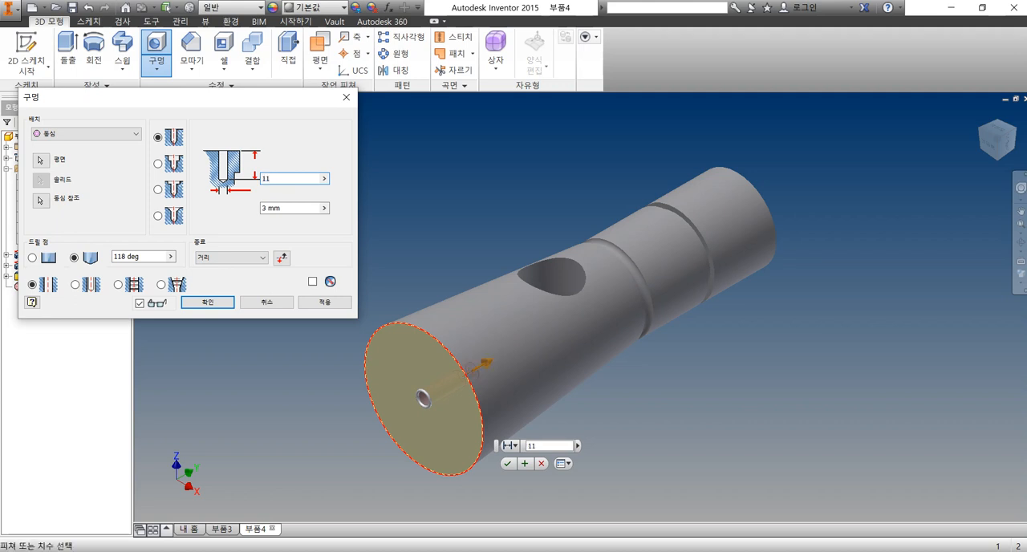
{"action": "left_click_drag", "start_coordinate": [277, 179], "coordinate": [261, 179]}
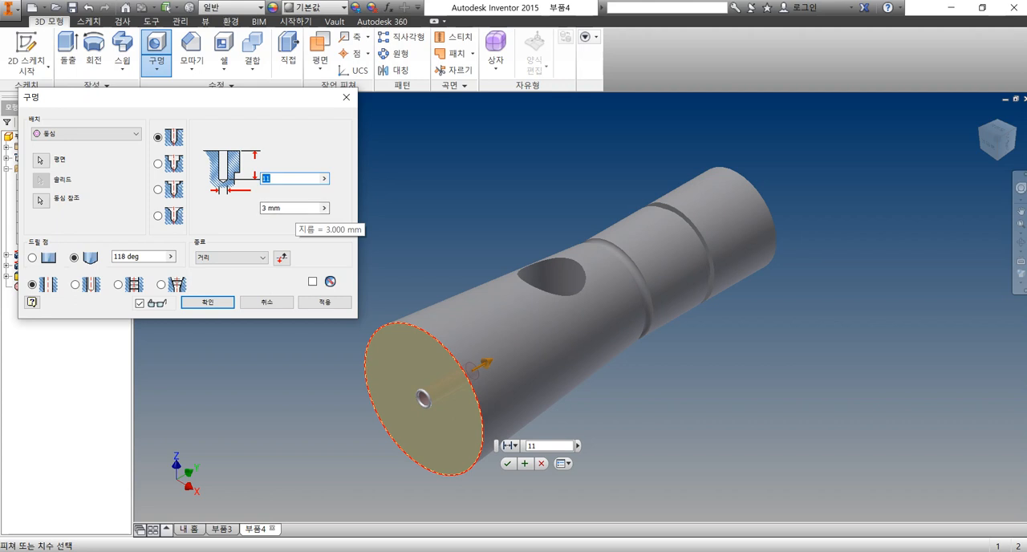
{"action": "type", "text": "34."}
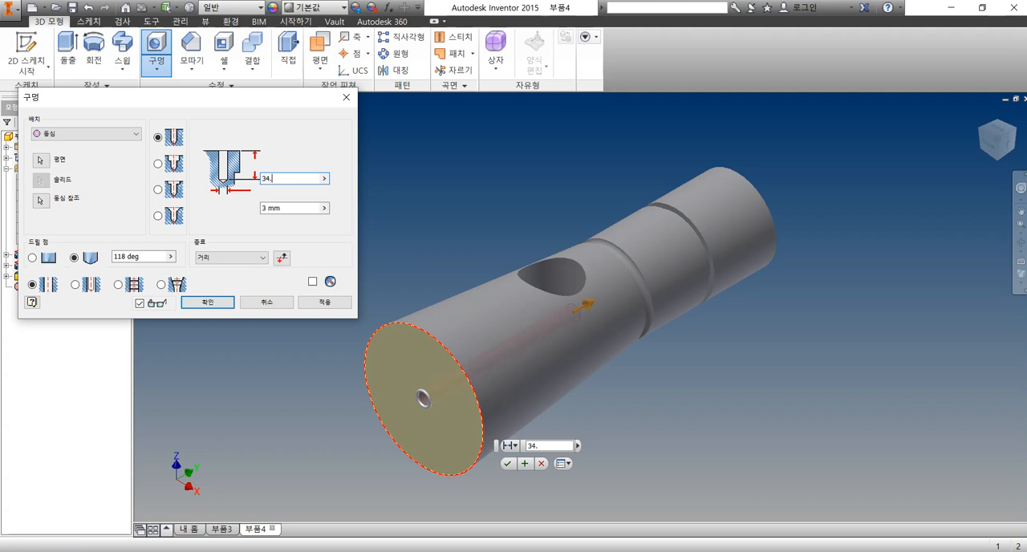
{"action": "type", "text": "5"}
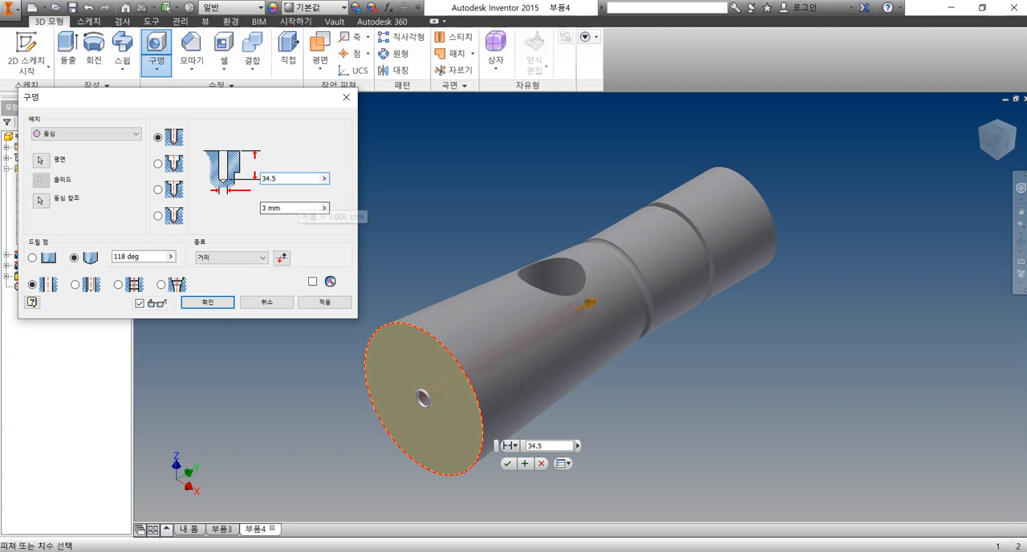
{"action": "left_click", "coordinate": [290, 208]}
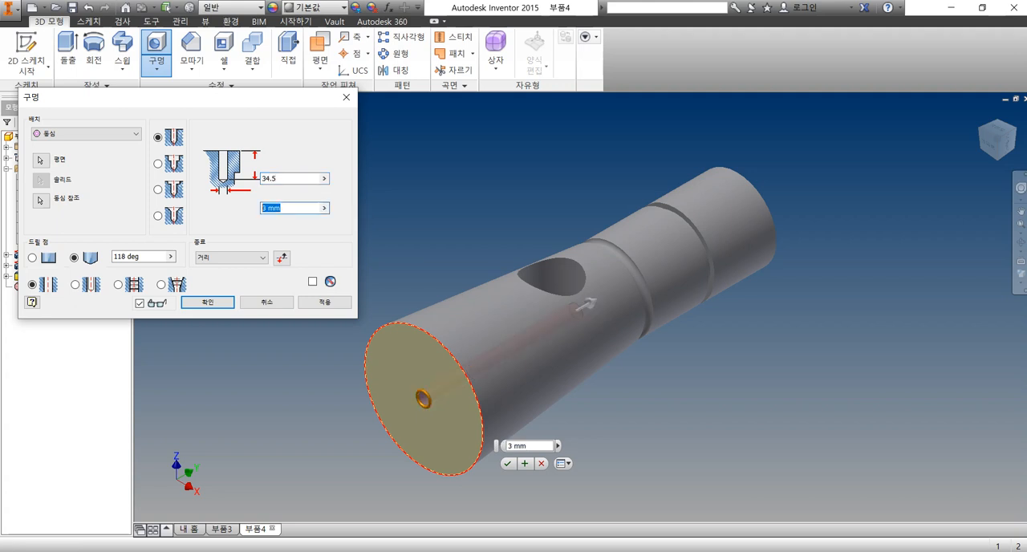
{"action": "type", "text": "11"}
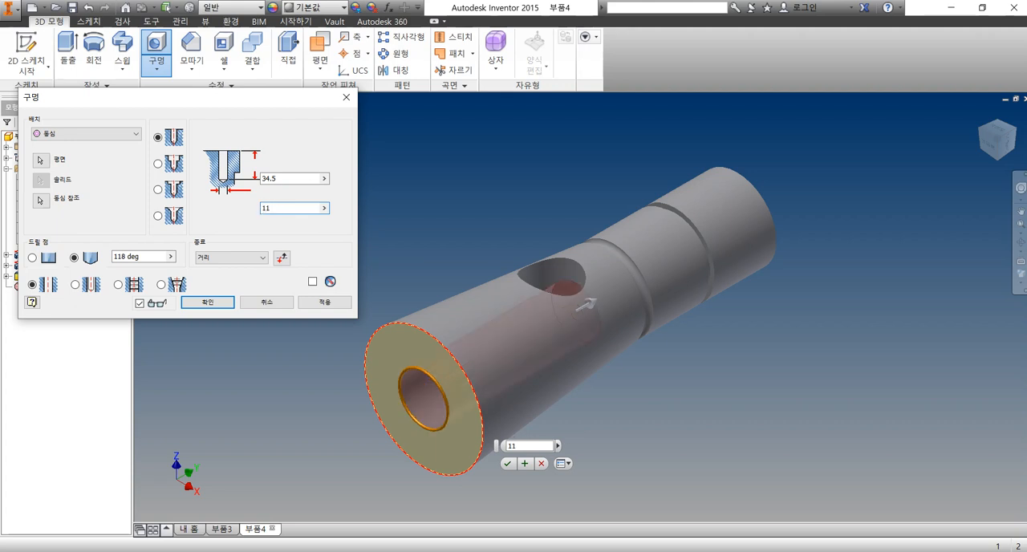
{"action": "key", "text": "Return"}
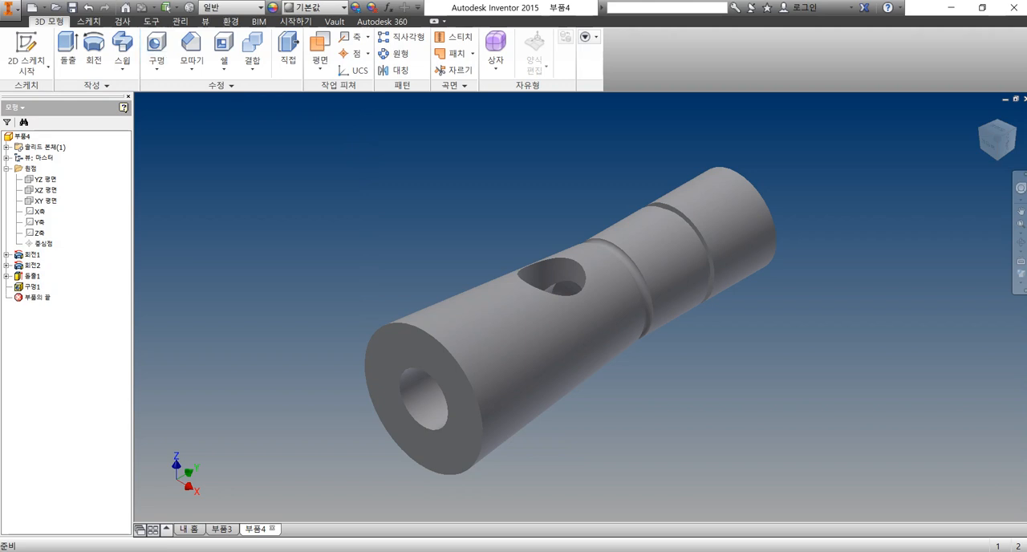
Create a new sketch on the flat face at the part's narrow end
{"action": "scroll", "coordinate": [252, 330], "scroll_direction": "up", "scroll_amount": 3}
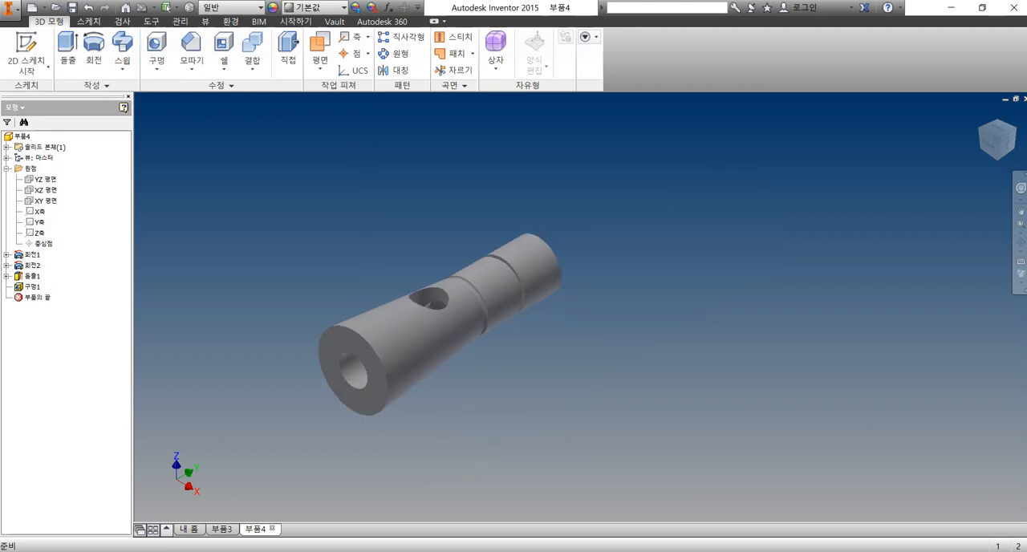
{"action": "mouse_move", "coordinate": [514, 241]}
{"action": "middle_mouse_down", "text": "shift"}
{"action": "mouse_move", "coordinate": [437, 417]}
{"action": "mouse_move", "coordinate": [526, 242]}
{"action": "middle_mouse_up", "text": "shift"}
{"action": "left_click", "coordinate": [1015, 129]}
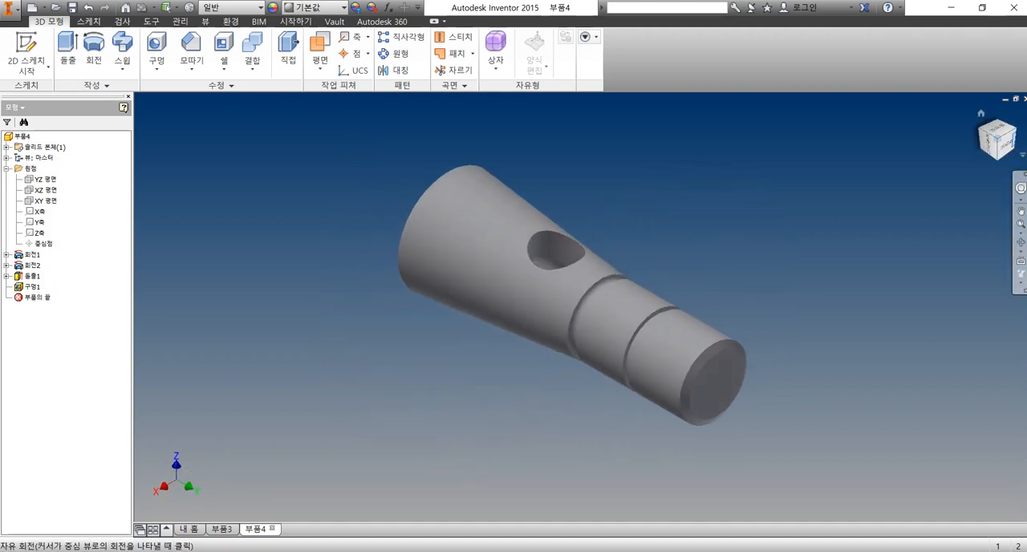
{"action": "right_click", "coordinate": [717, 388]}
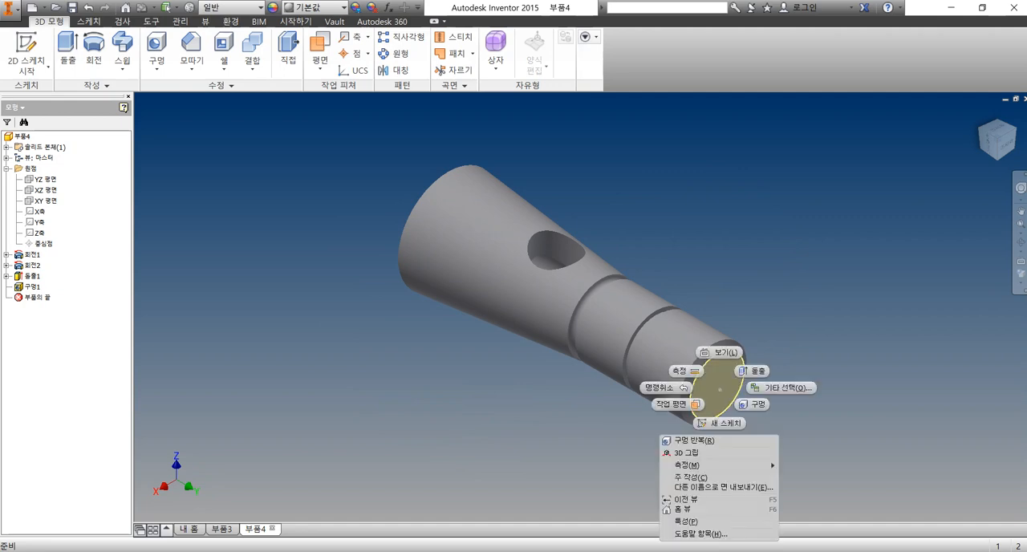
{"action": "left_click", "coordinate": [721, 423]}
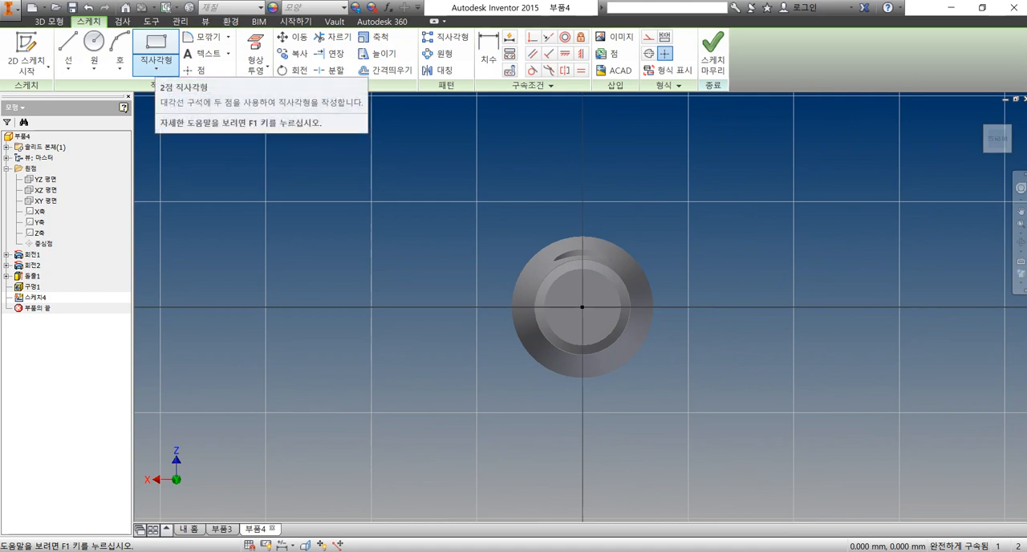
Draw a tilted three-point center rectangle about 16 by 16.5 mm centered on the origin and constrain its diagonal vertical
{"action": "left_click", "coordinate": [156, 67]}
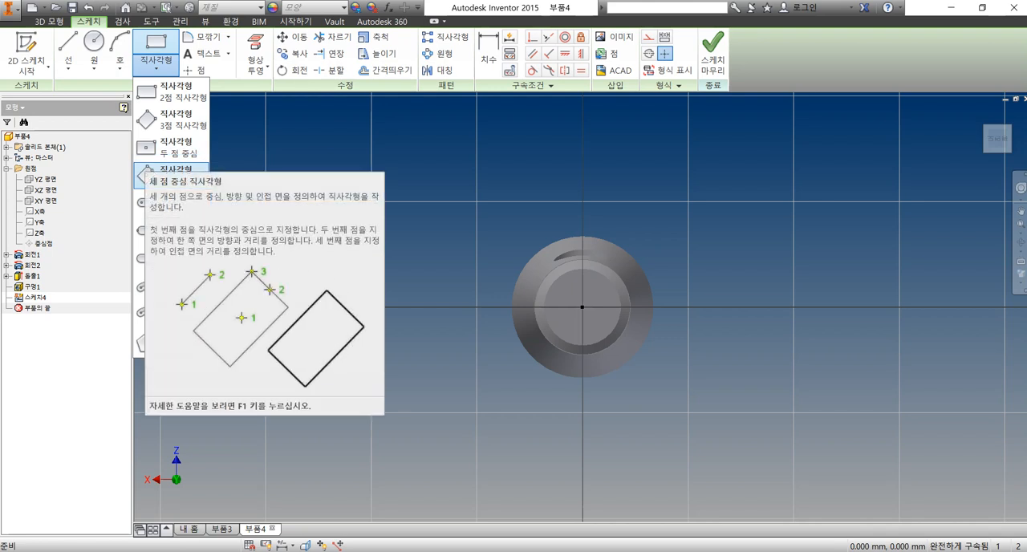
{"action": "left_click", "coordinate": [147, 175]}
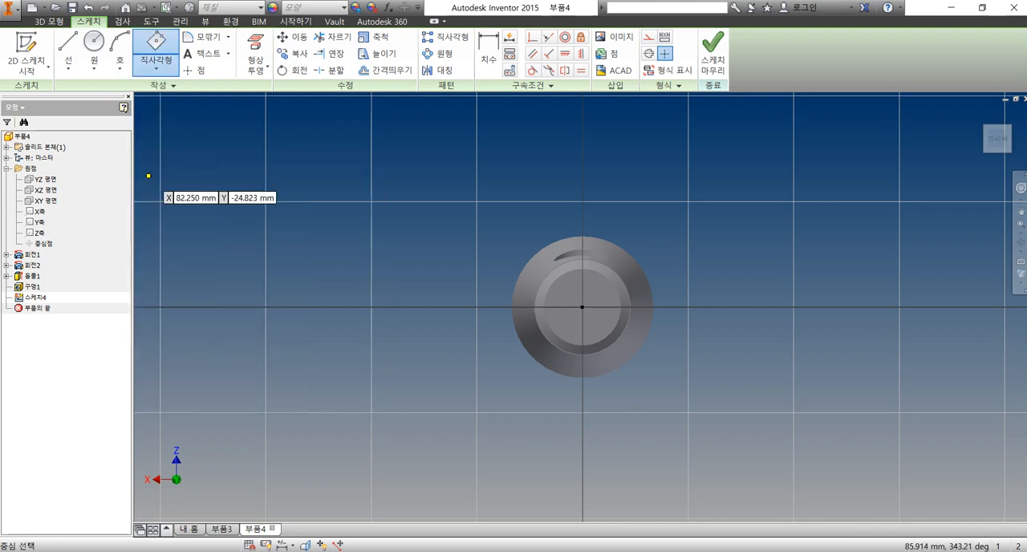
{"action": "left_click", "coordinate": [583, 306]}
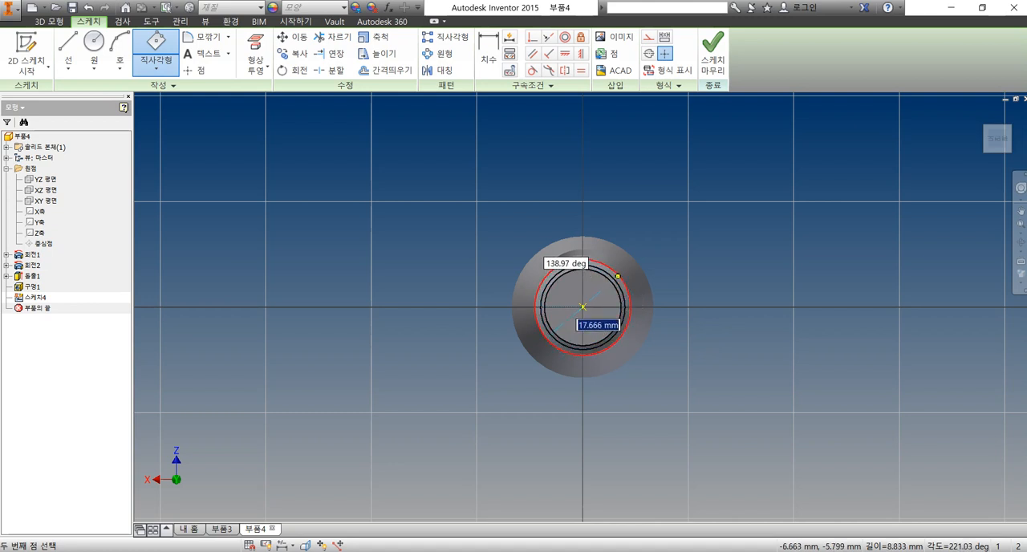
{"action": "left_click", "coordinate": [616, 280]}
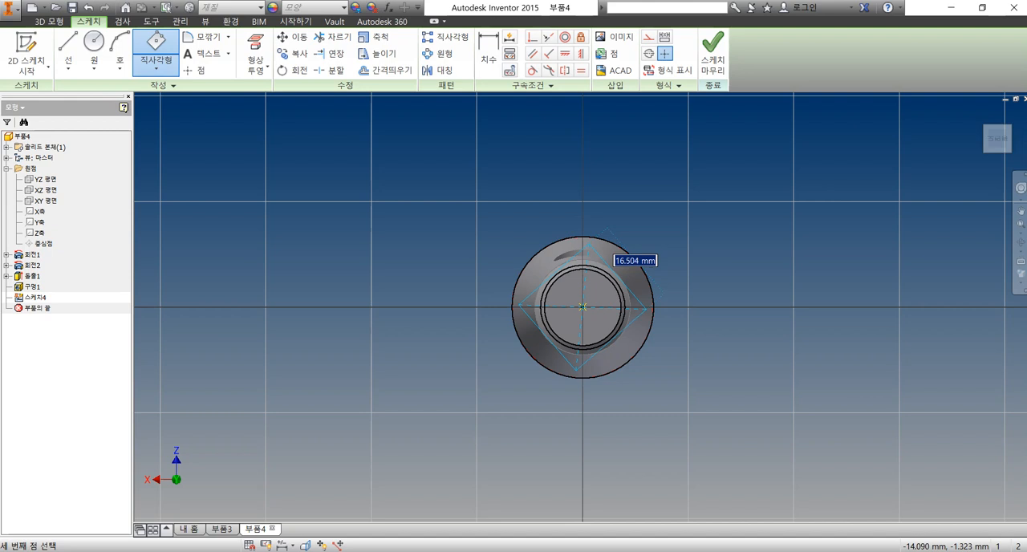
{"action": "left_click", "coordinate": [610, 232]}
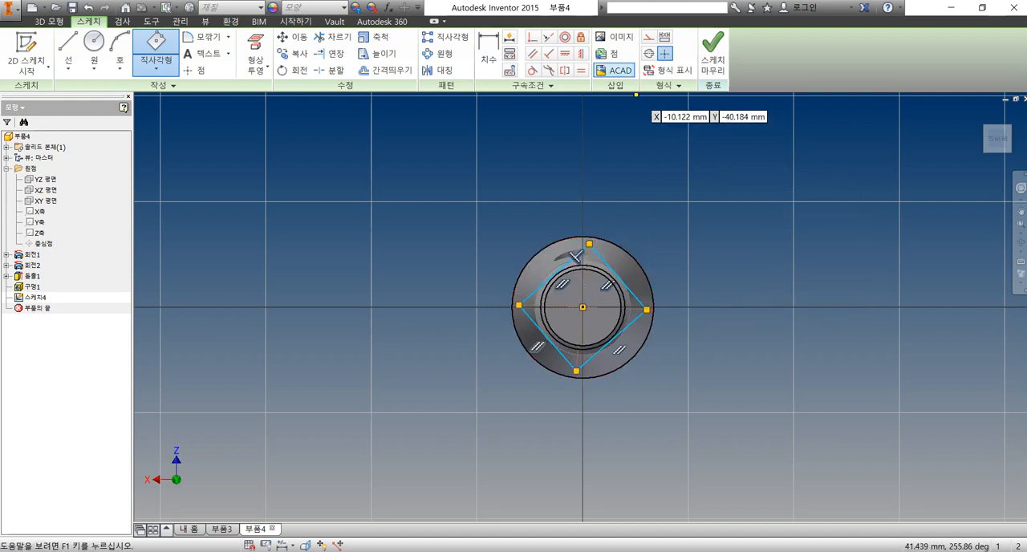
{"action": "left_click", "coordinate": [581, 53]}
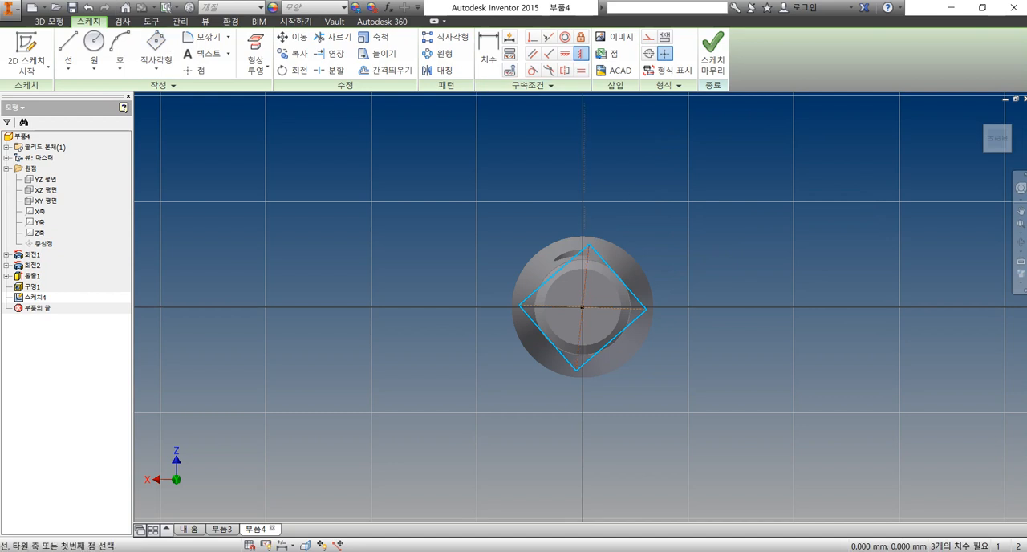
{"action": "left_click", "coordinate": [586, 275]}
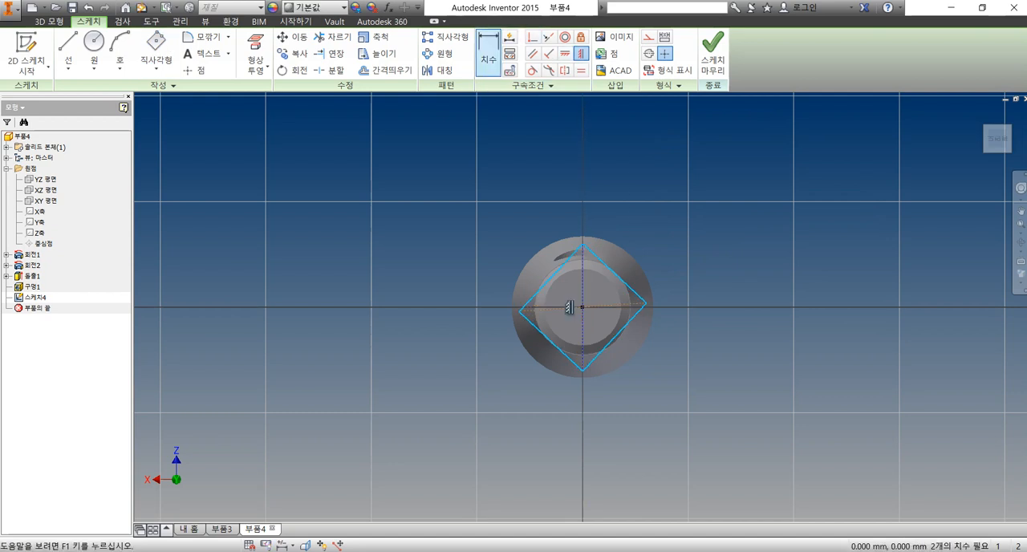
Dimension both pairs of opposite sides of the tilted rectangle at 15 mm
{"action": "left_click", "coordinate": [488, 53]}
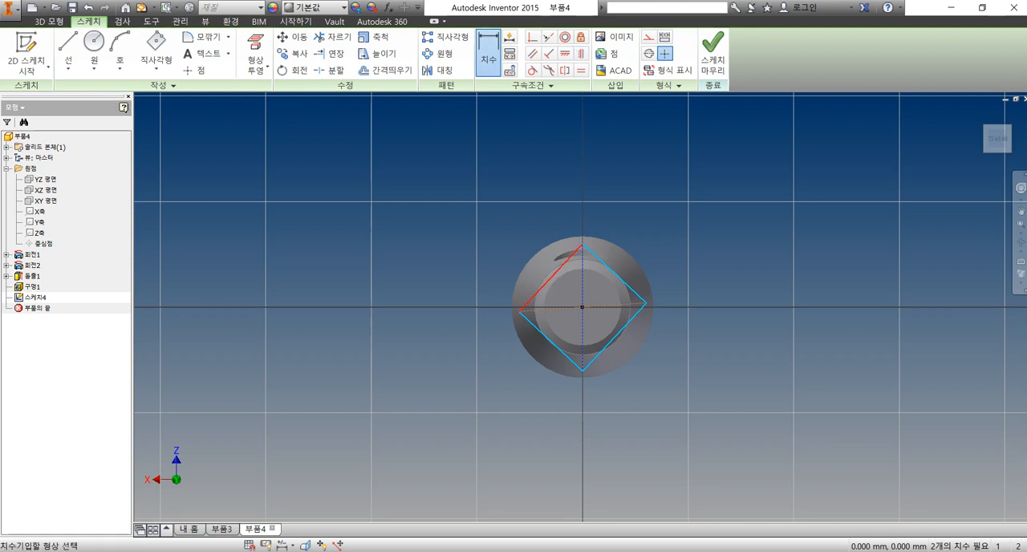
{"action": "left_click", "coordinate": [551, 277]}
{"action": "left_click", "coordinate": [615, 339]}
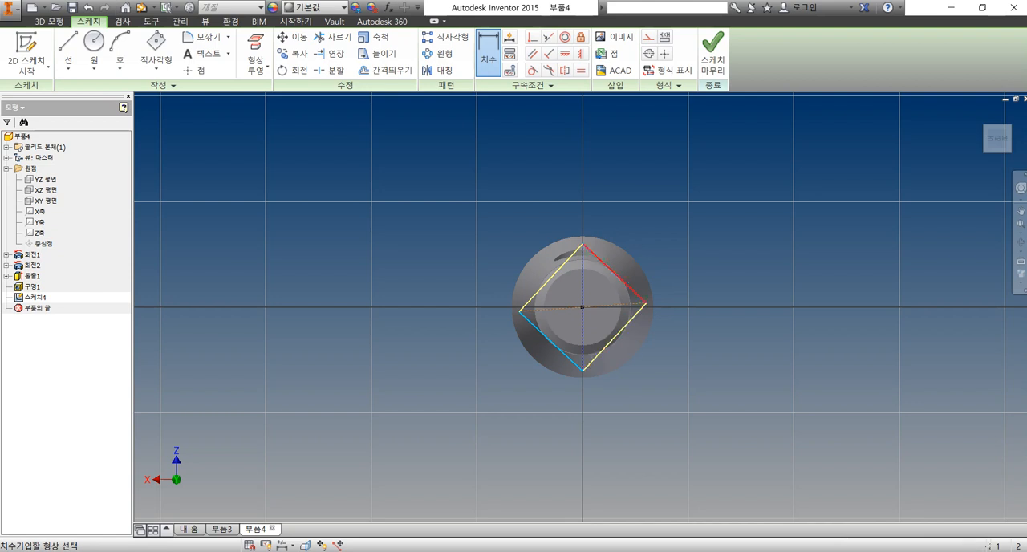
{"action": "left_click", "coordinate": [642, 241]}
{"action": "type", "text": "15"}
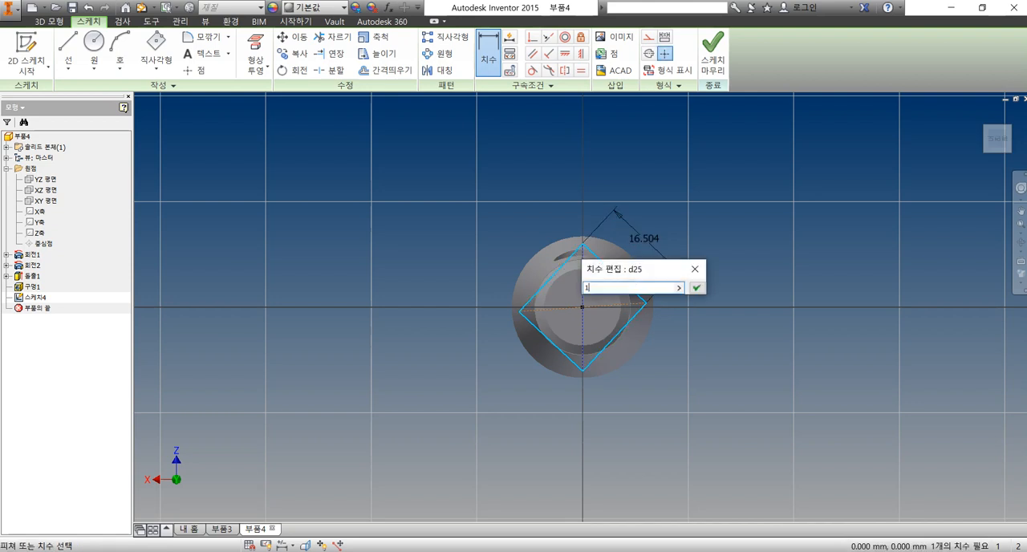
{"action": "key", "text": "Return"}
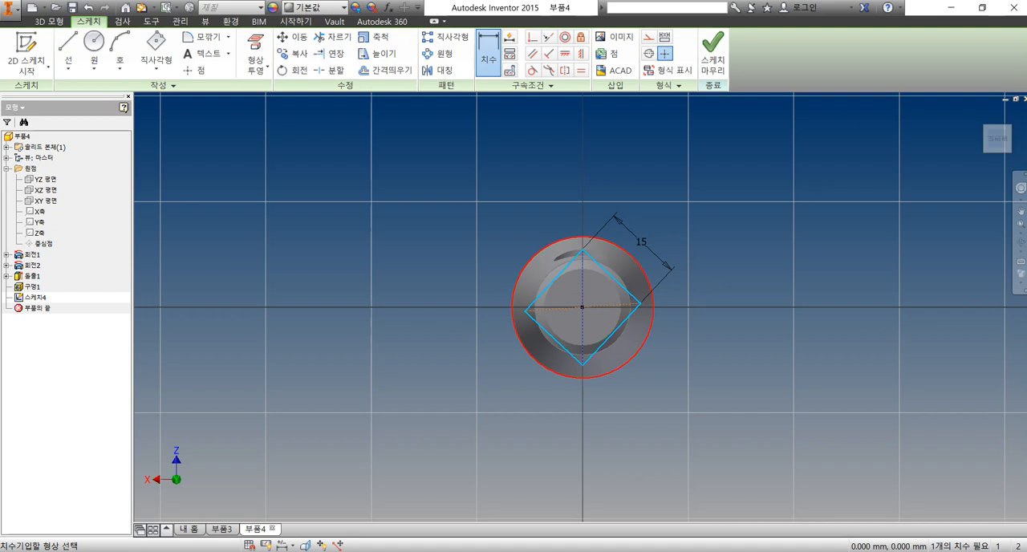
{"action": "left_click", "coordinate": [553, 337]}
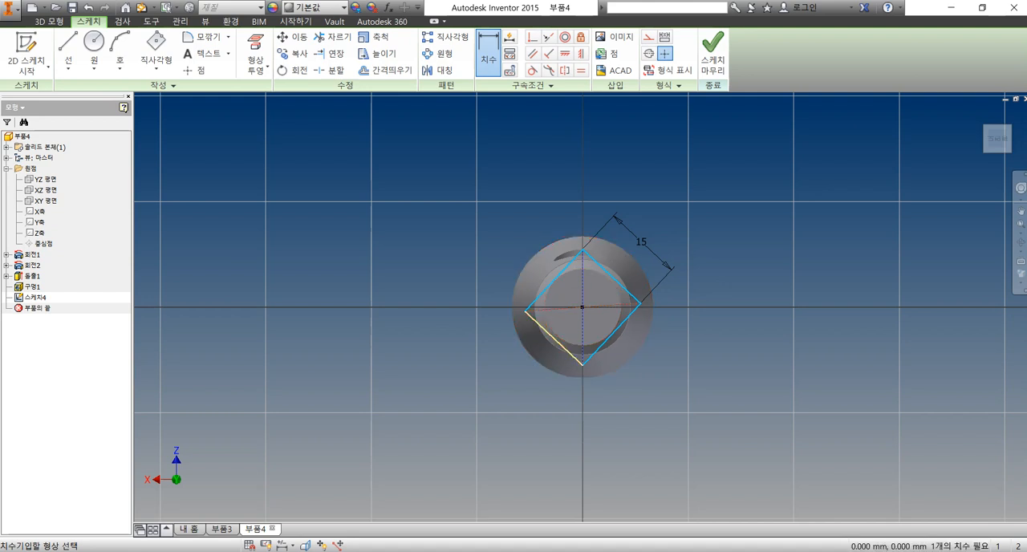
{"action": "left_click", "coordinate": [611, 277]}
{"action": "left_click", "coordinate": [666, 363]}
{"action": "type", "text": "15"}
{"action": "key", "text": "Return"}
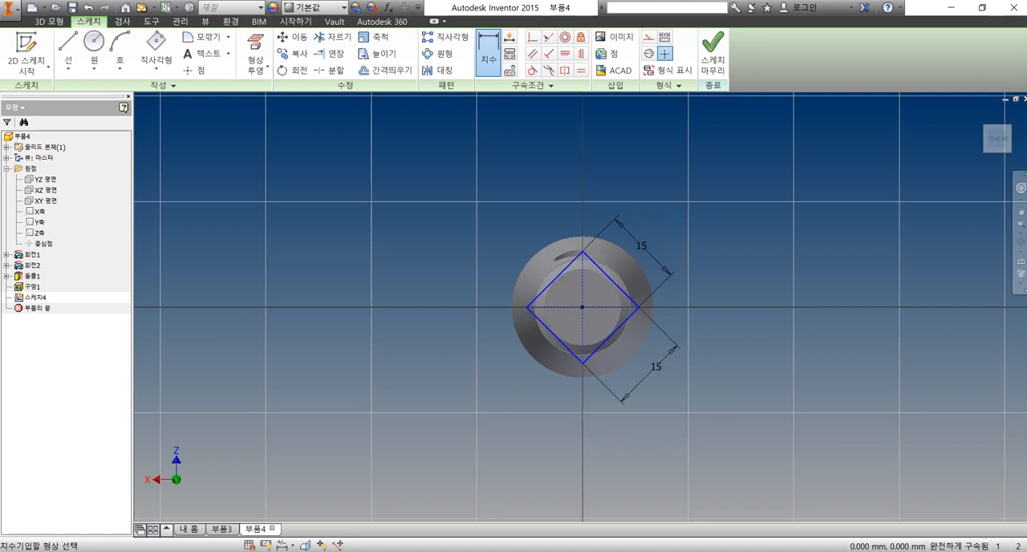
Offset the 15 mm square outward into a larger square beyond the part's outline and finish the sketch
{"action": "scroll", "coordinate": [717, 331], "scroll_direction": "up", "scroll_amount": 3}
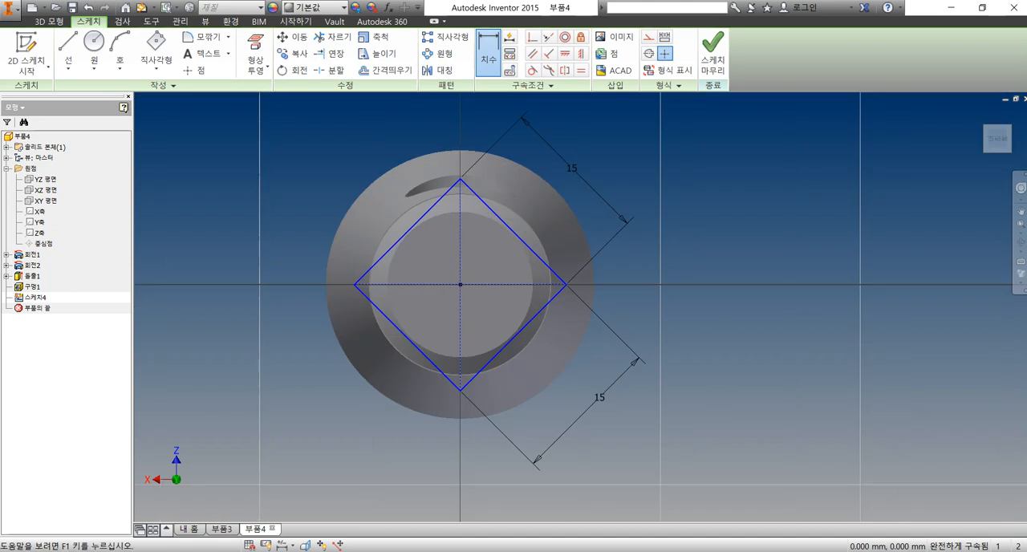
{"action": "left_click", "coordinate": [386, 69]}
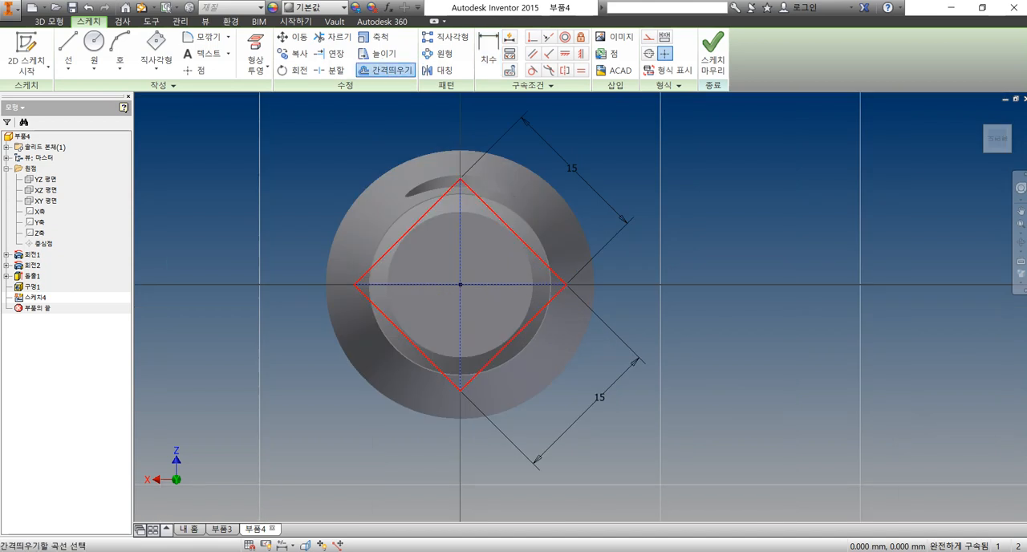
{"action": "left_click", "coordinate": [402, 331]}
{"action": "left_click", "coordinate": [447, 128]}
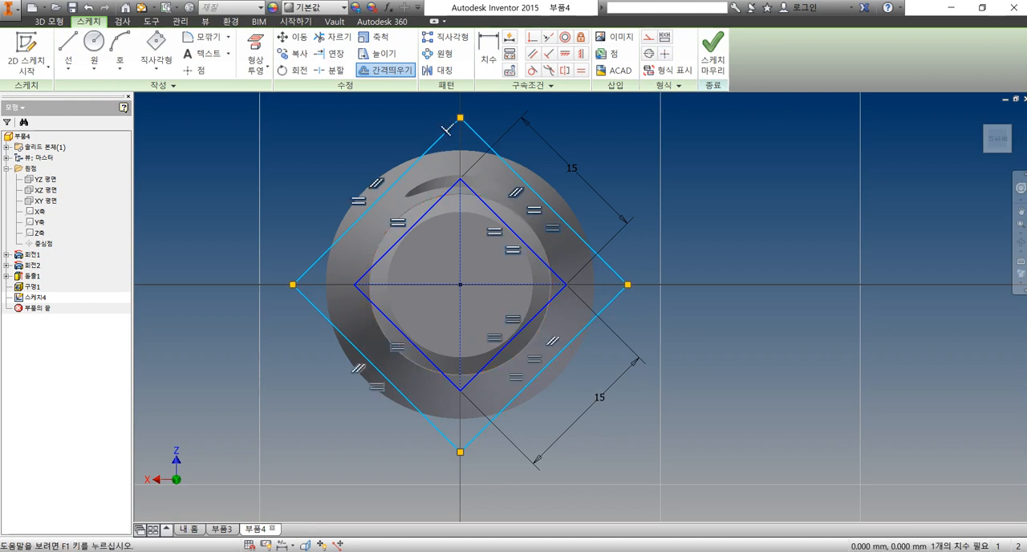
{"action": "left_click", "coordinate": [713, 57]}
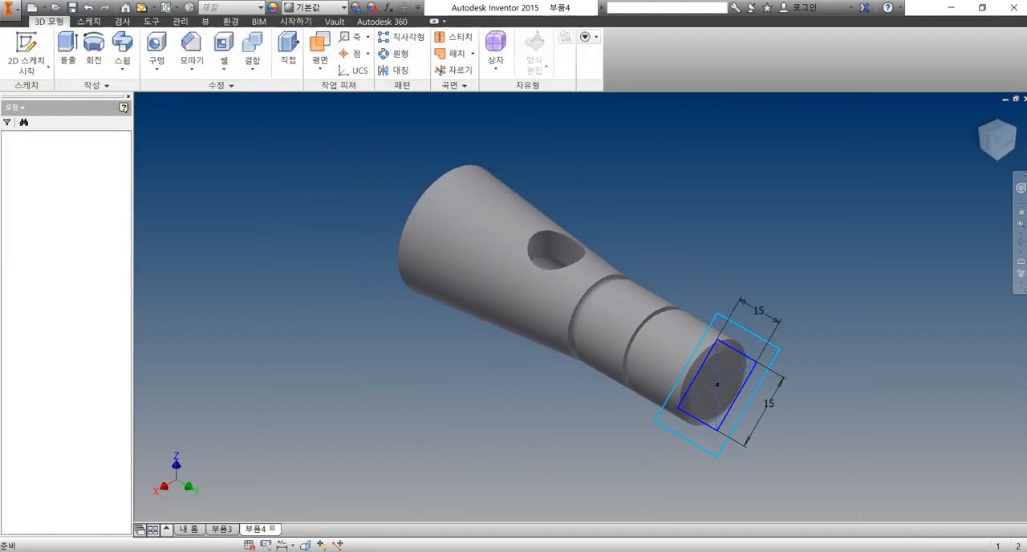
Extrude the frame between the two squares as a cut 12 mm into the part in the reverse direction
{"action": "left_click", "coordinate": [67, 53]}
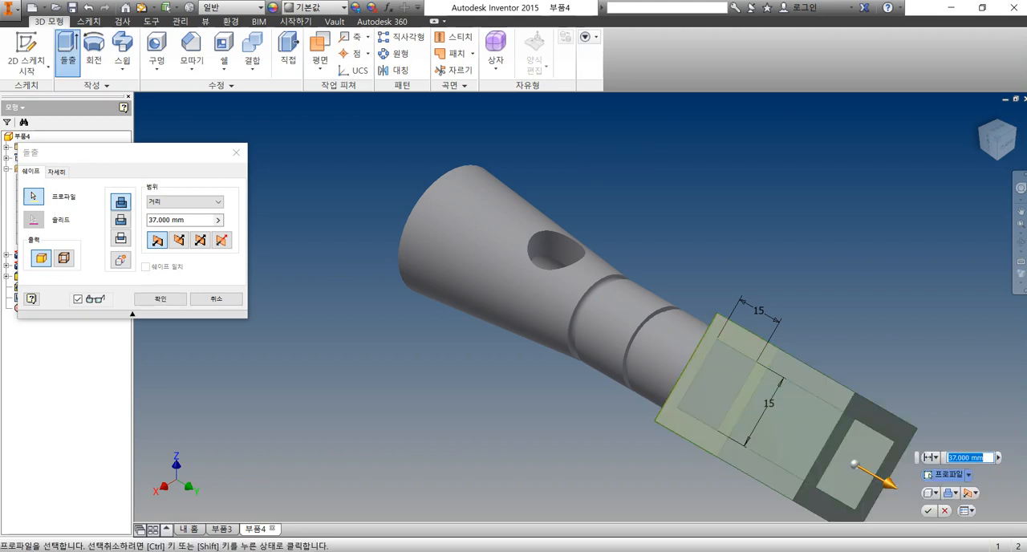
{"action": "left_click", "coordinate": [178, 239]}
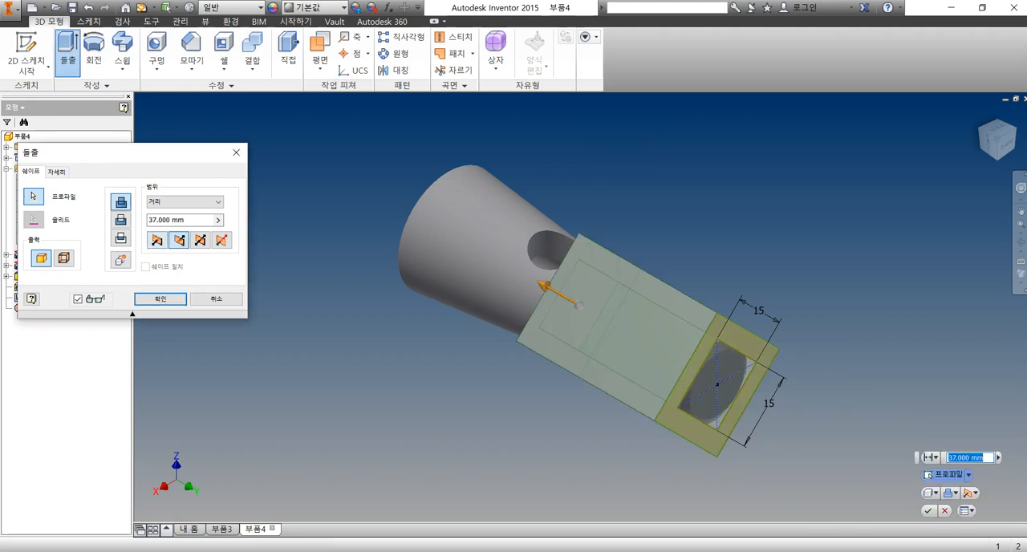
{"action": "left_click", "coordinate": [120, 219]}
{"action": "left_click_drag", "start_coordinate": [189, 219], "coordinate": [146, 221]}
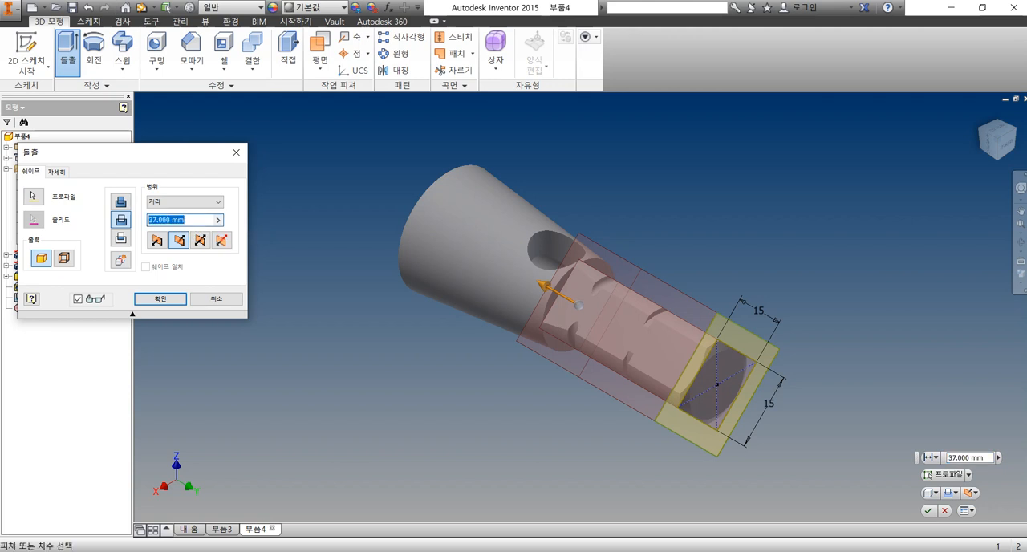
{"action": "type", "text": "12"}
{"action": "key", "text": "Return"}
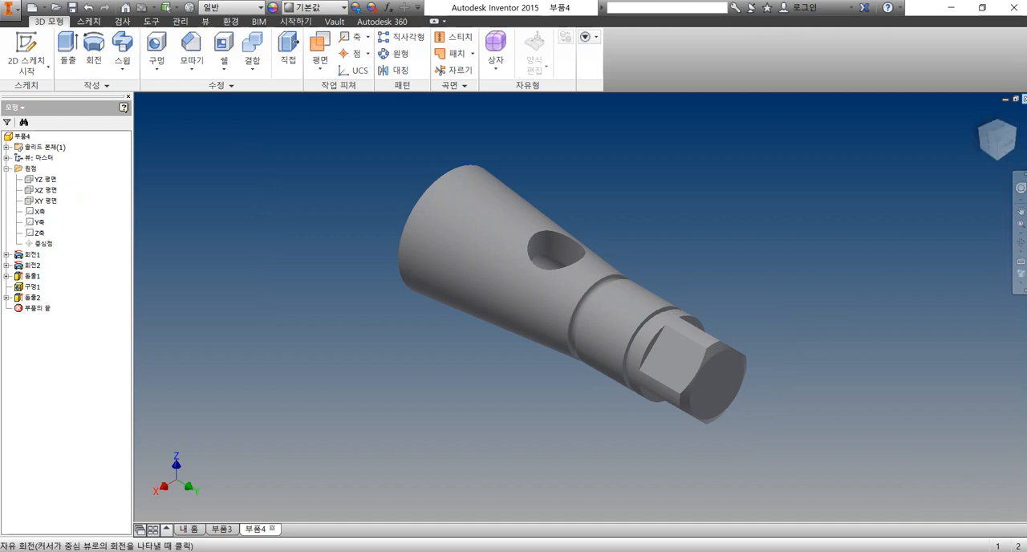
Try a half section view of the part using one of the flats on the squared end
{"action": "key", "text": "F6"}
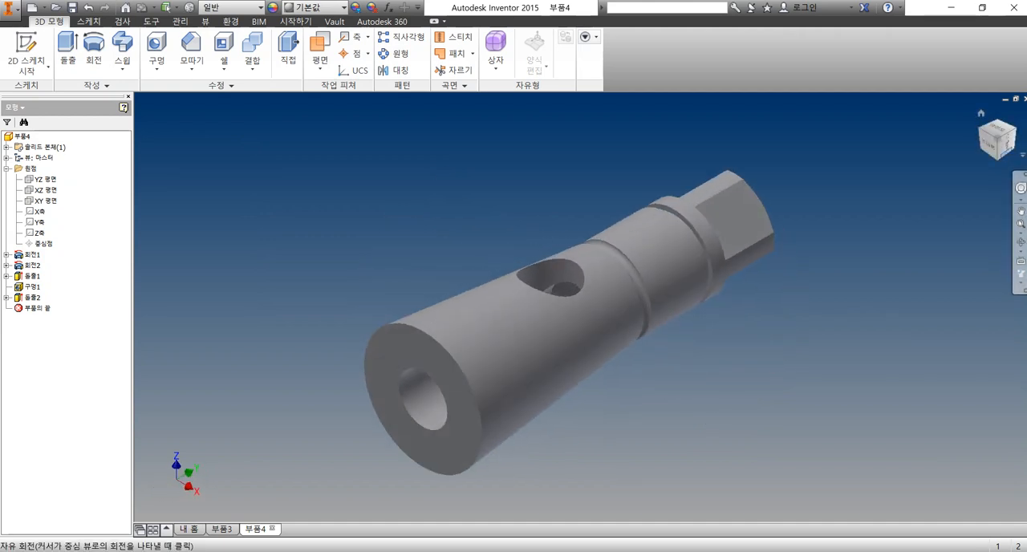
{"action": "left_click", "coordinate": [1007, 146]}
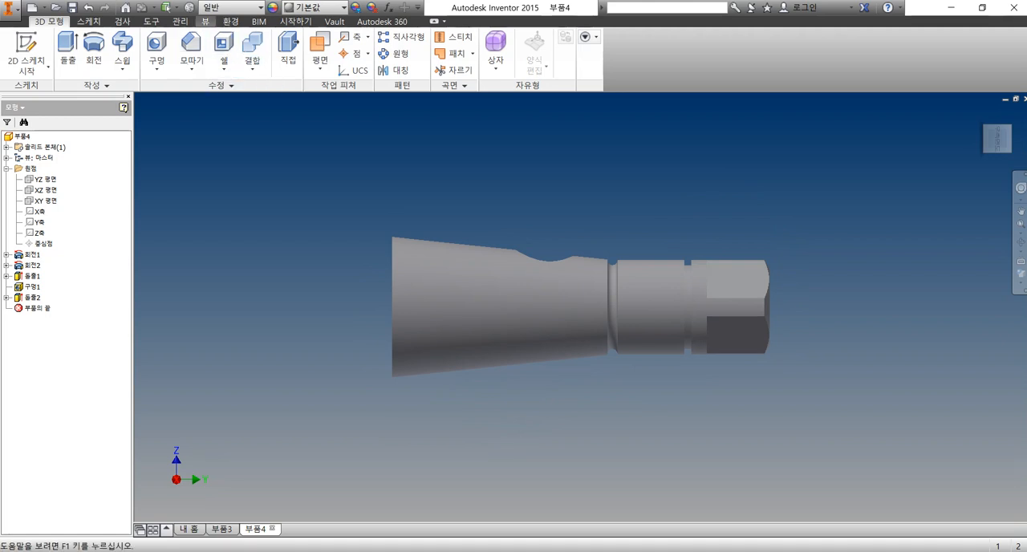
{"action": "left_click", "coordinate": [206, 21]}
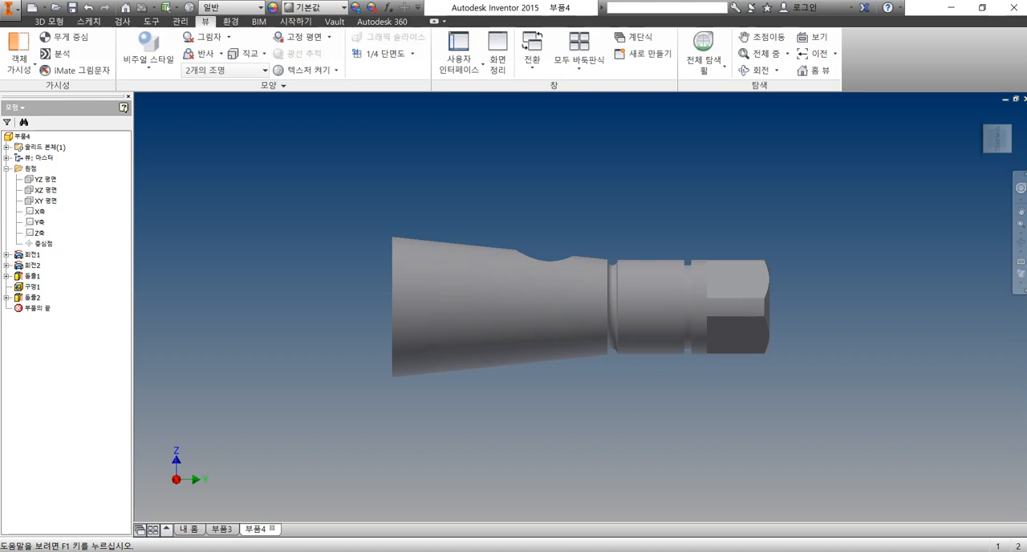
{"action": "left_click", "coordinate": [412, 53]}
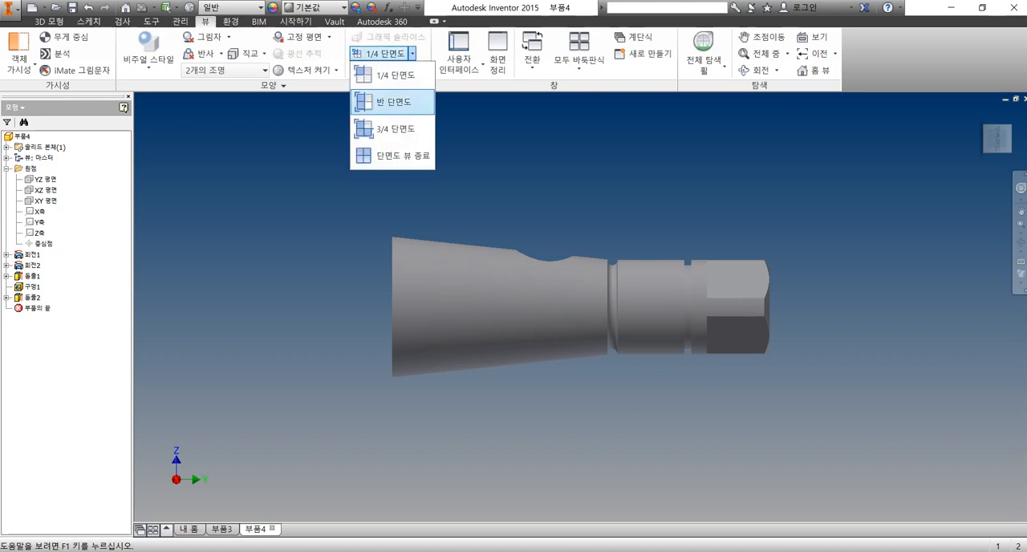
{"action": "left_click", "coordinate": [393, 101]}
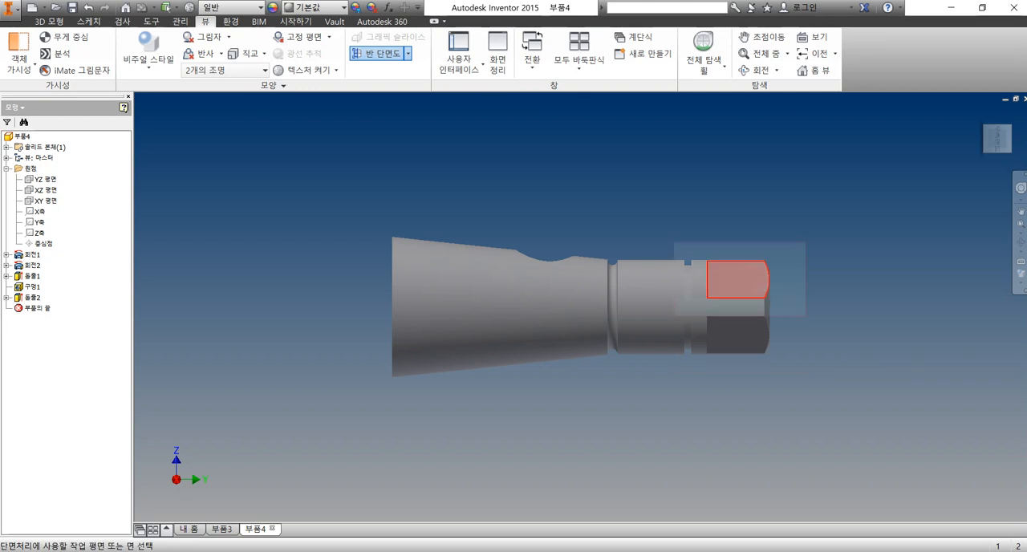
{"action": "left_click", "coordinate": [737, 279]}
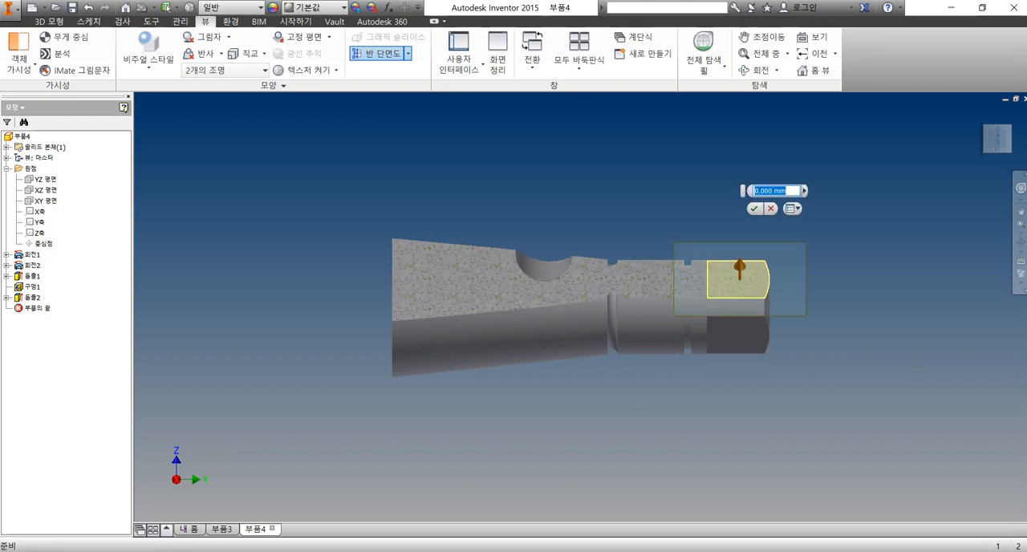
{"action": "key", "text": "Escape"}
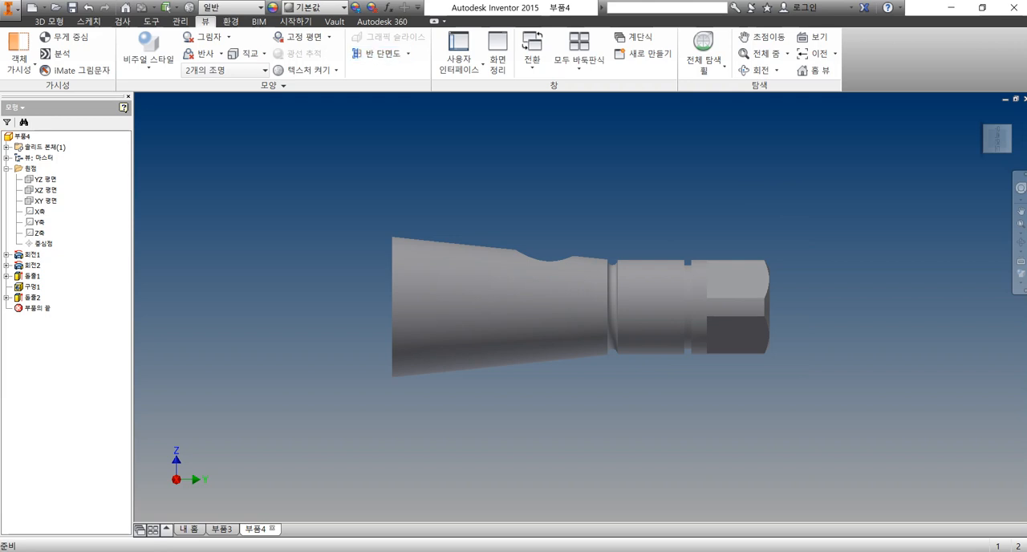
{"action": "left_click", "coordinate": [49, 21]}
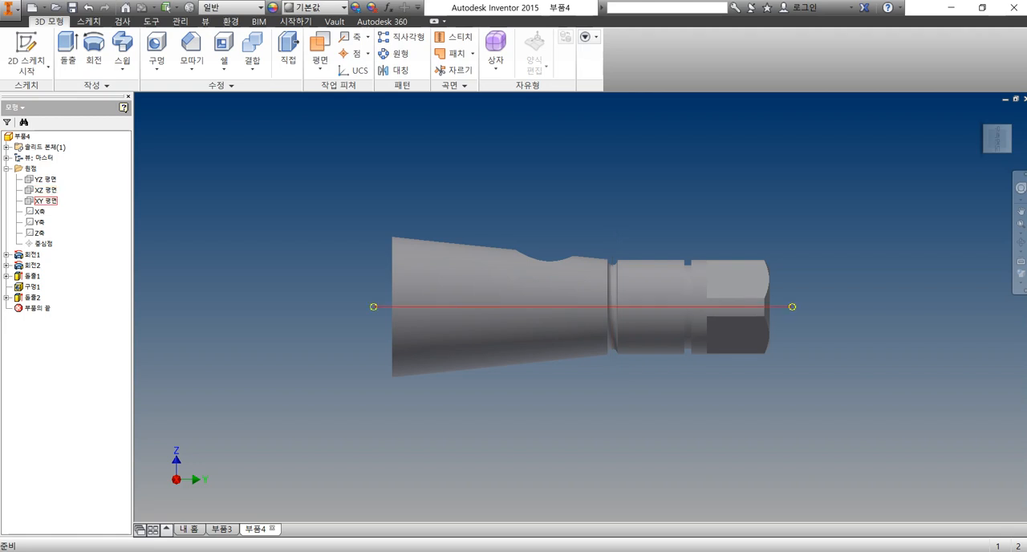
{"action": "right_click", "coordinate": [45, 179]}
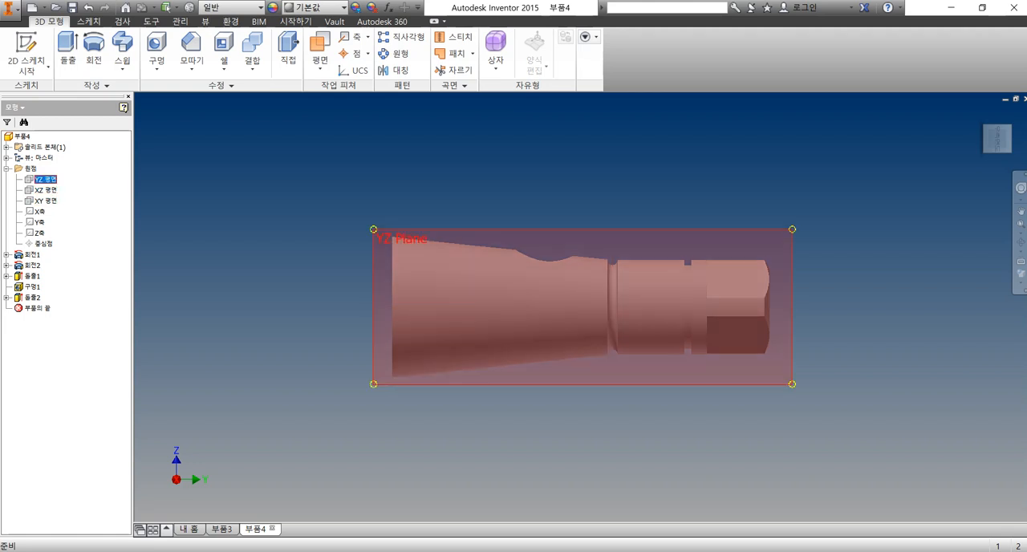
{"action": "key", "text": "Escape"}
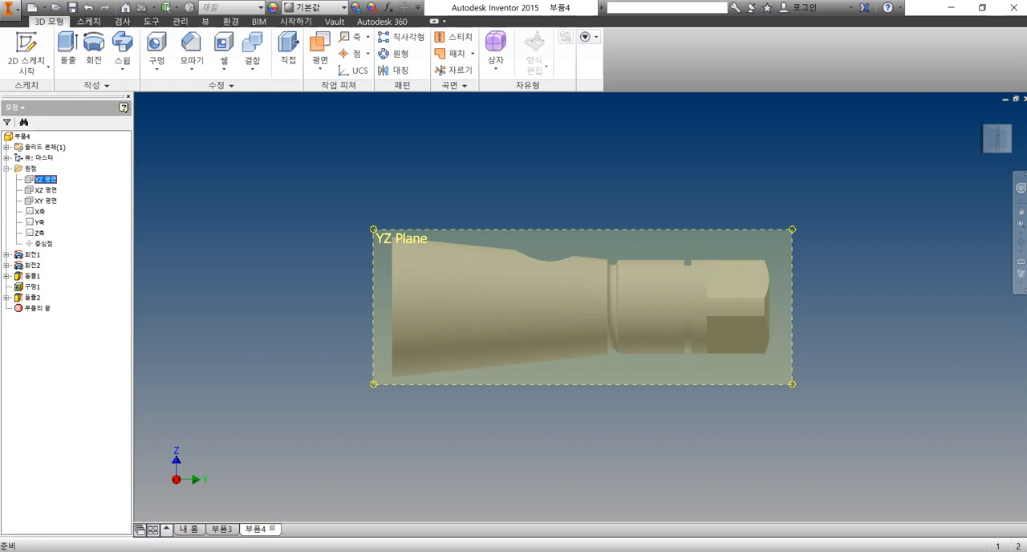
{"action": "key", "text": "Escape"}
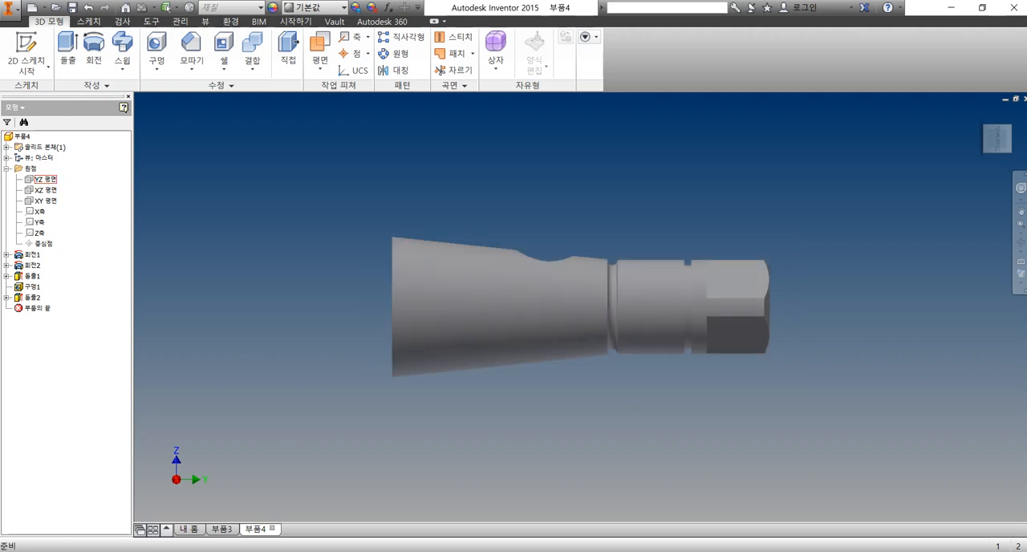
Fillet the outer circular edge of the wide end face with a 3 mm radius
{"action": "middle_click_drag", "start_coordinate": [514, 313], "coordinate": [532, 381], "text": "shift"}
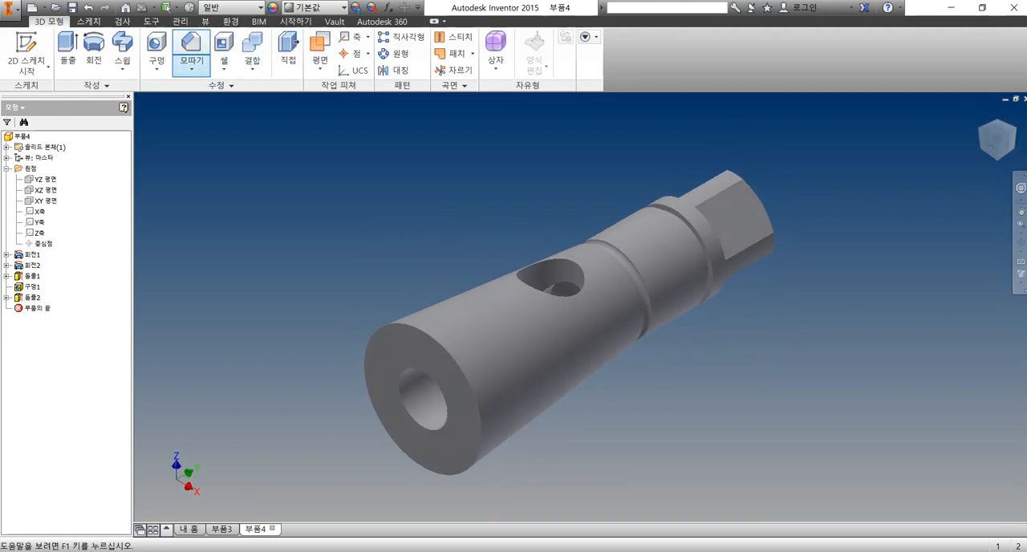
{"action": "left_click", "coordinate": [192, 64]}
{"action": "left_click", "coordinate": [200, 91]}
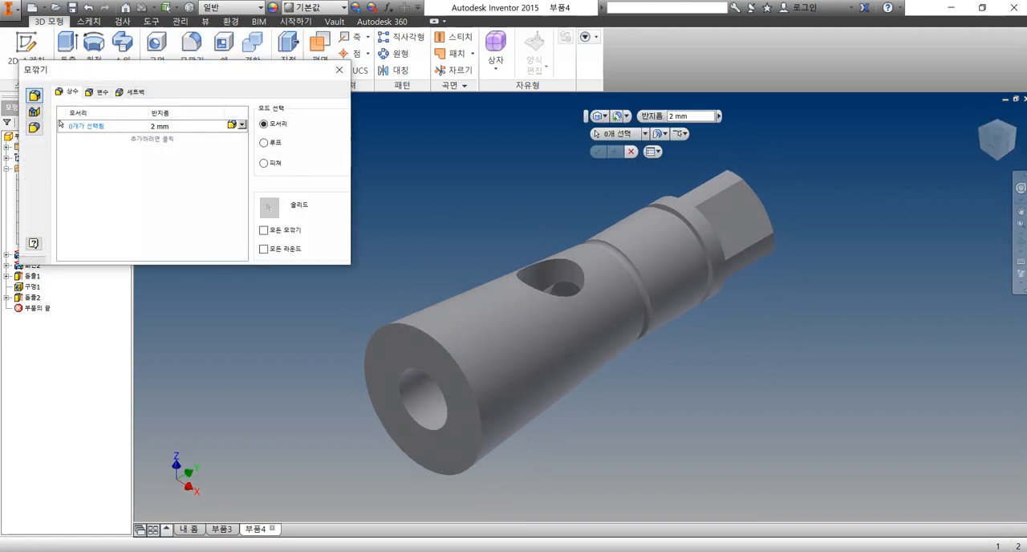
{"action": "type", "text": "3"}
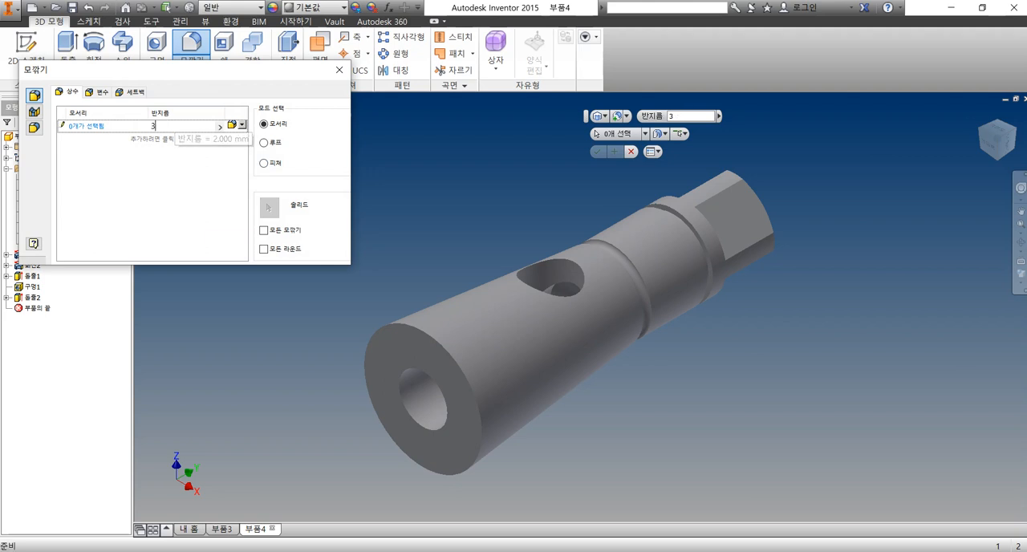
{"action": "left_click", "coordinate": [467, 380]}
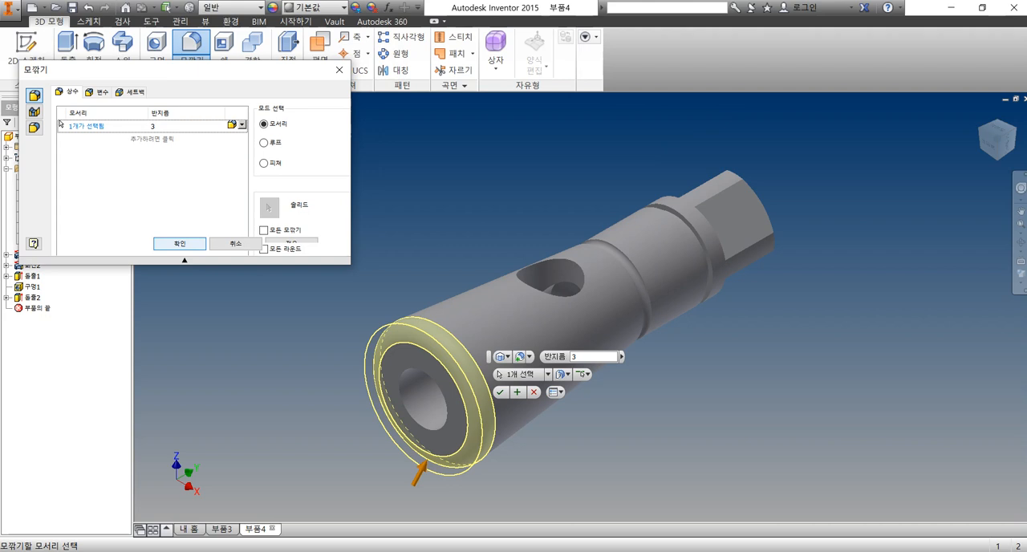
{"action": "key", "text": "Return"}
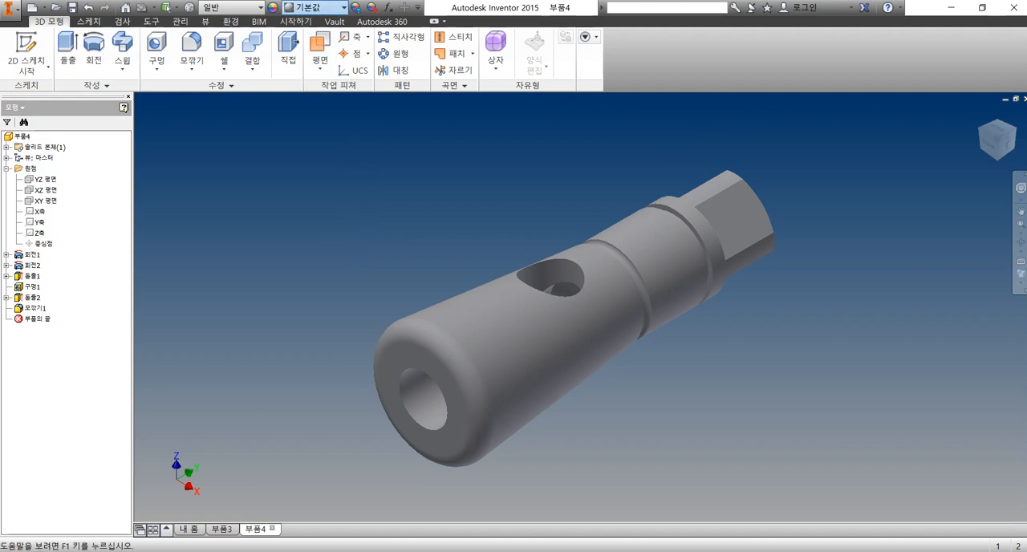
Change the part's appearance to yellow (노란색)
{"action": "left_click", "coordinate": [314, 7]}
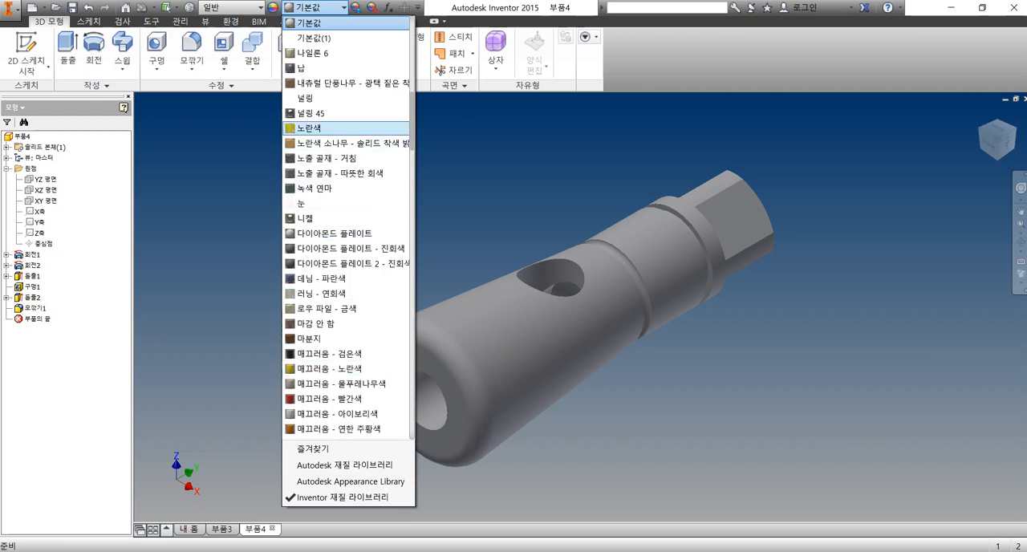
{"action": "left_click", "coordinate": [309, 127]}
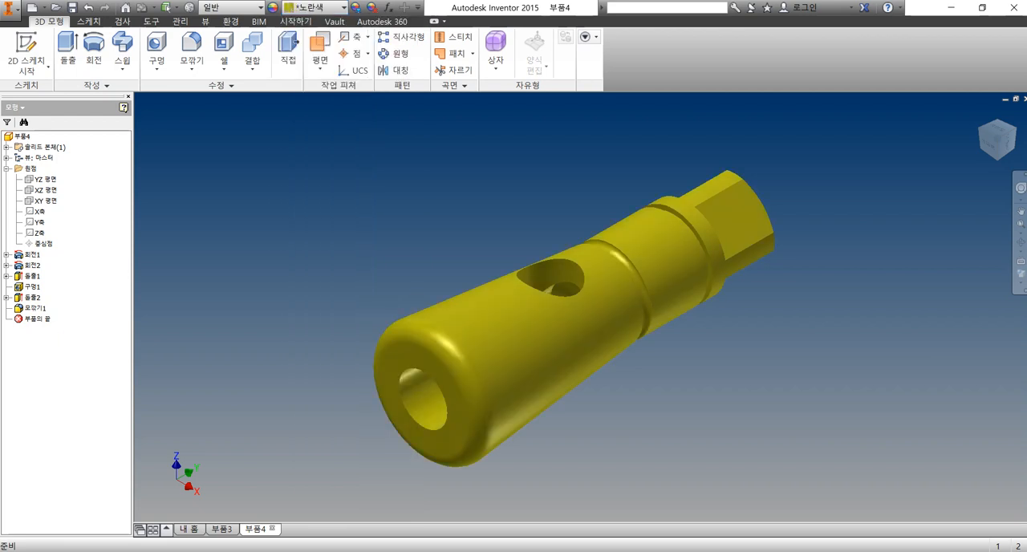